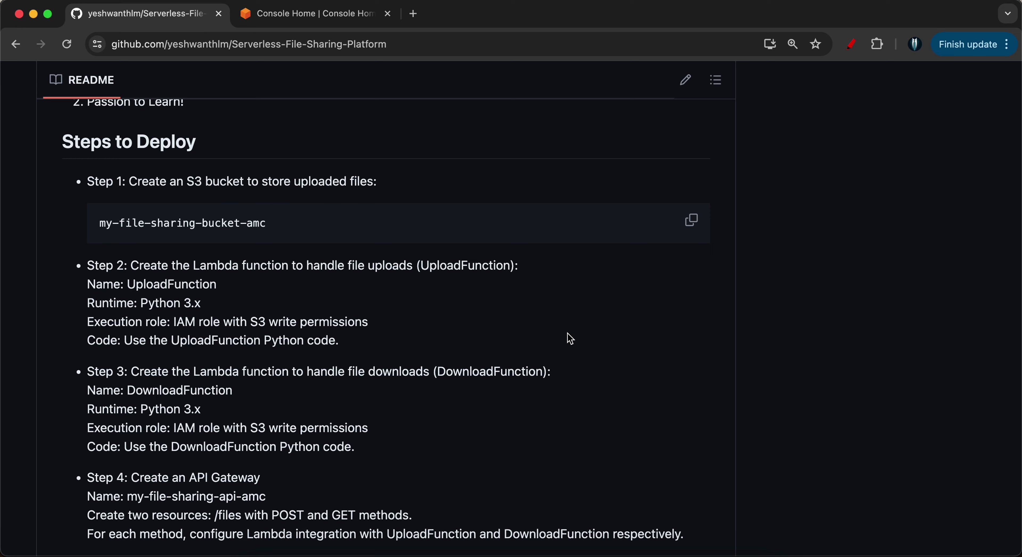
# Review the README's deployment steps and copy the bucket name my-file-sharing-bucket-amc from Step 1.
pyautogui.scroll(-20, 570, 338)
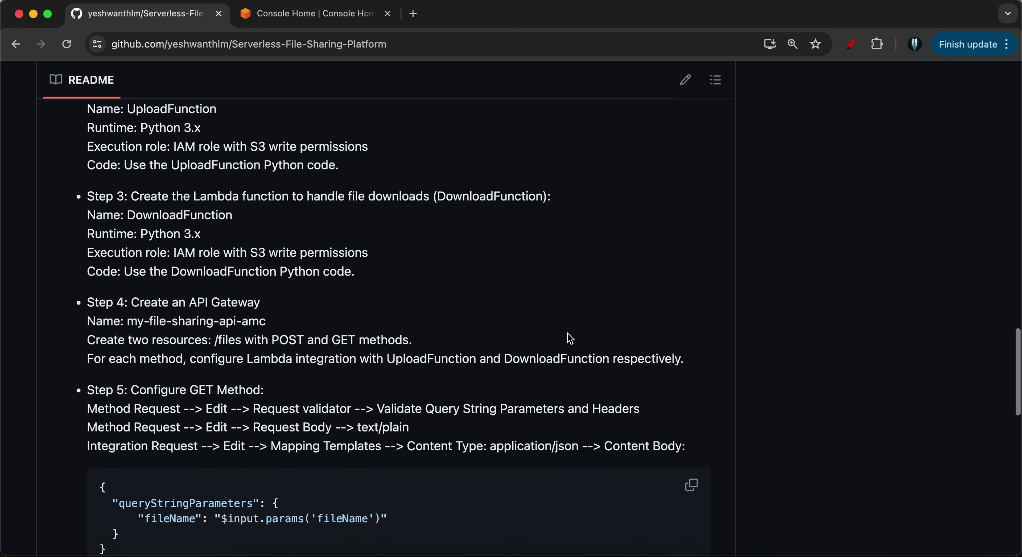
pyautogui.scroll(-2, 568, 333)
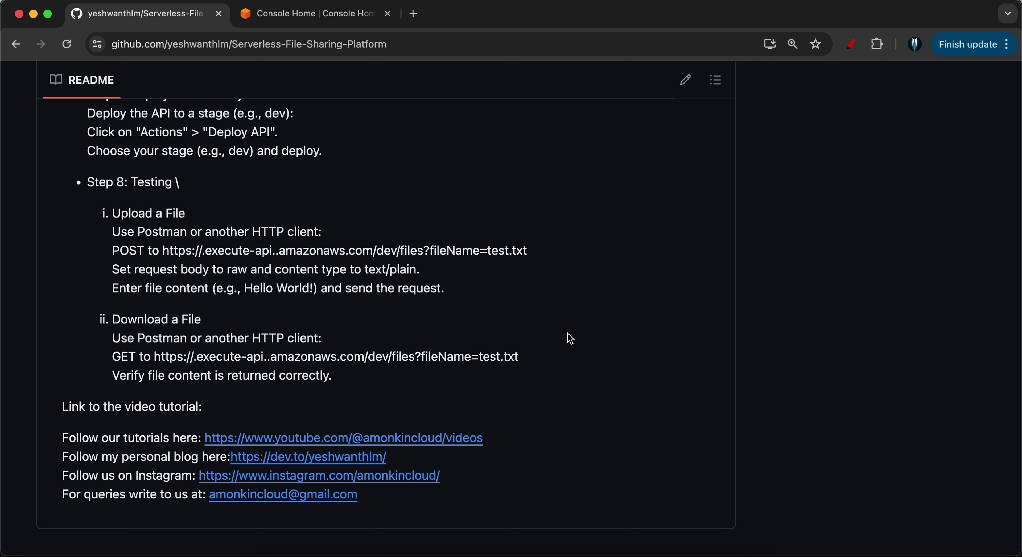
pyautogui.scroll(20, 570, 339)
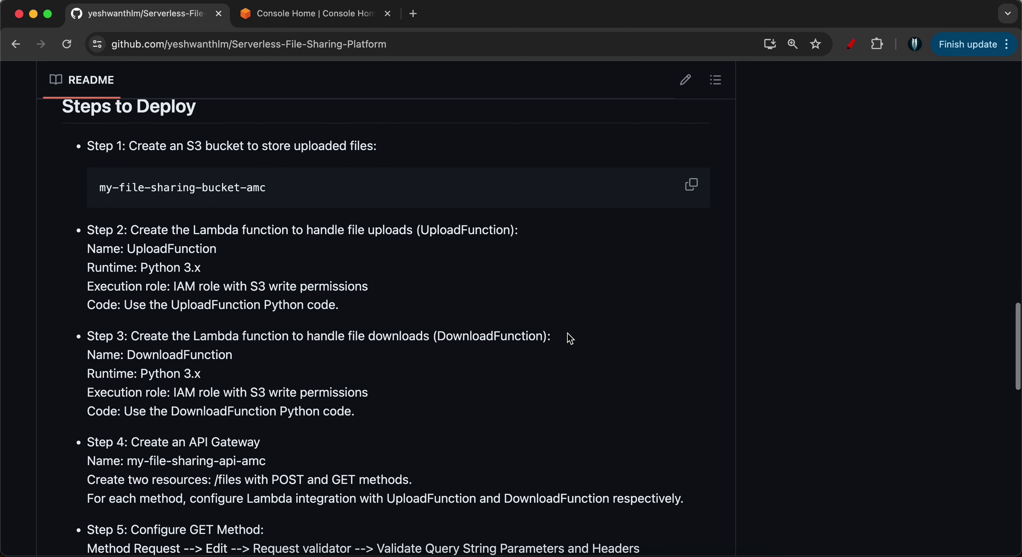
pyautogui.doubleClick(110, 144)
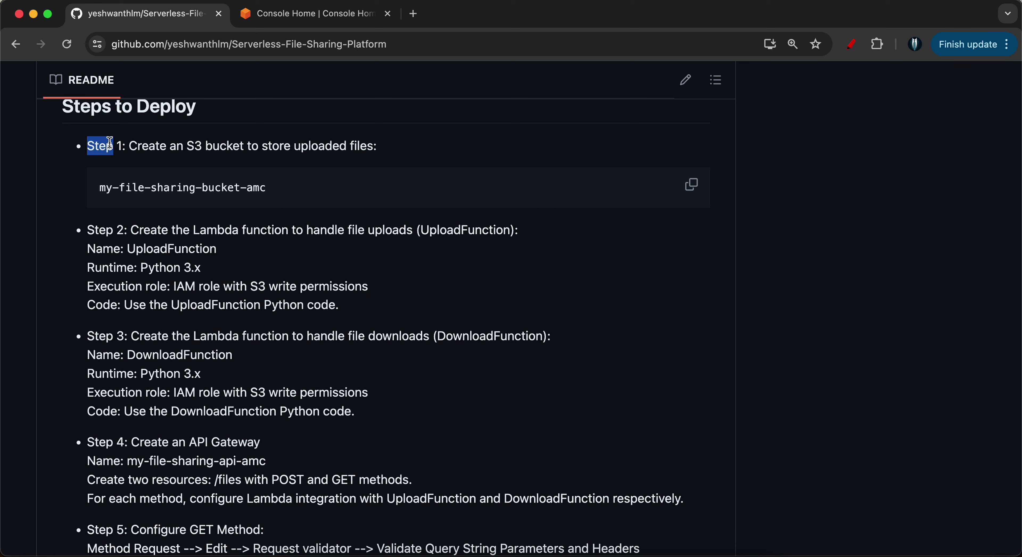
pyautogui.tripleClick(110, 145)
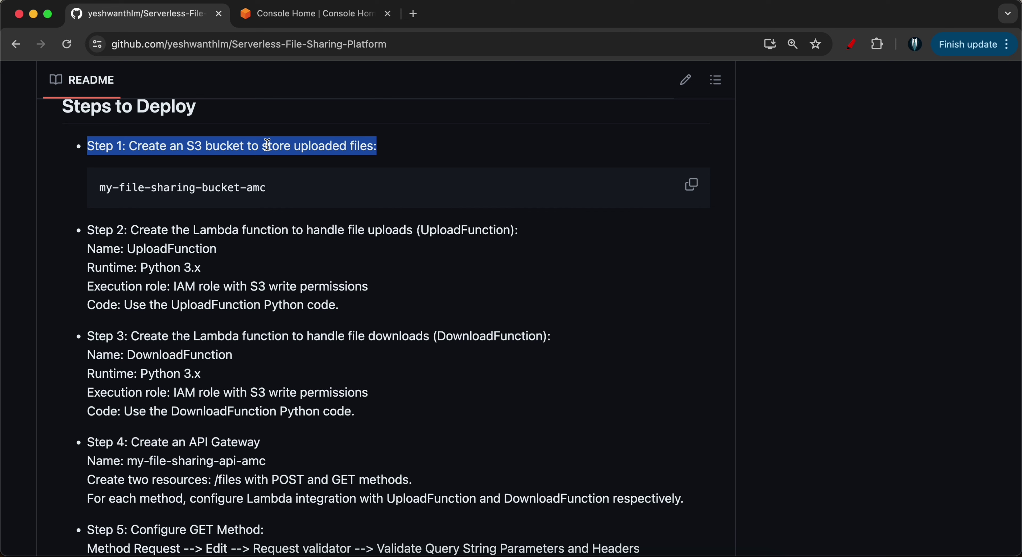
pyautogui.tripleClick(197, 187)
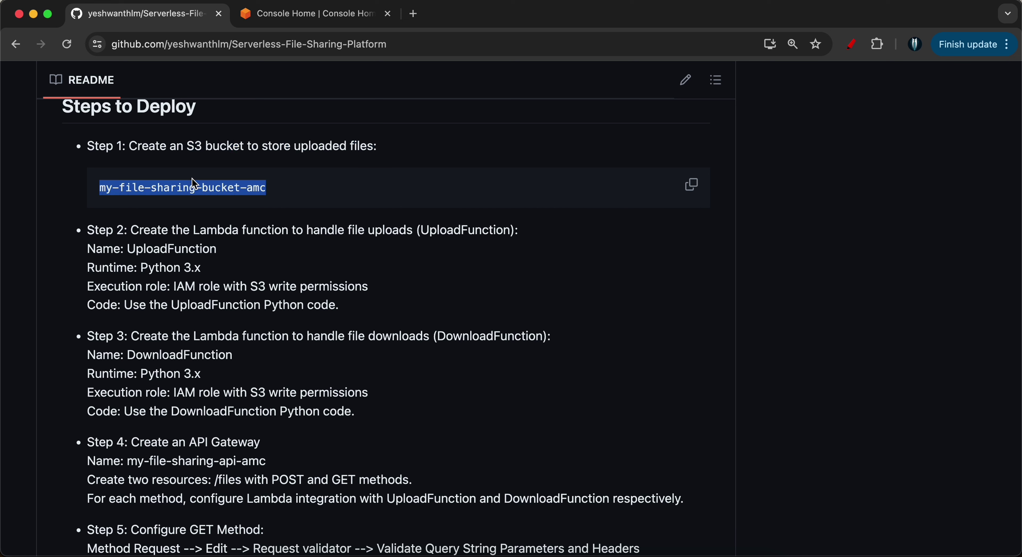
pyautogui.click(127, 187)
pyautogui.doubleClick(162, 188)
pyautogui.tripleClick(208, 188)
pyautogui.click(488, 185)
pyautogui.click(692, 185)
# Switch to the AWS console, search for s3 and open the S3 service in a new tab.
pyautogui.click(333, 23)
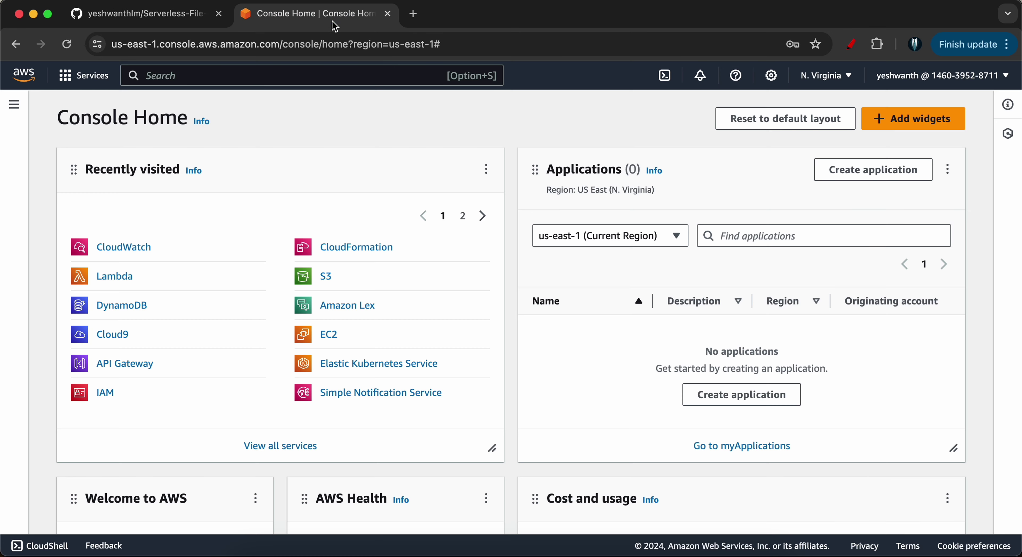
pyautogui.click(159, 75)
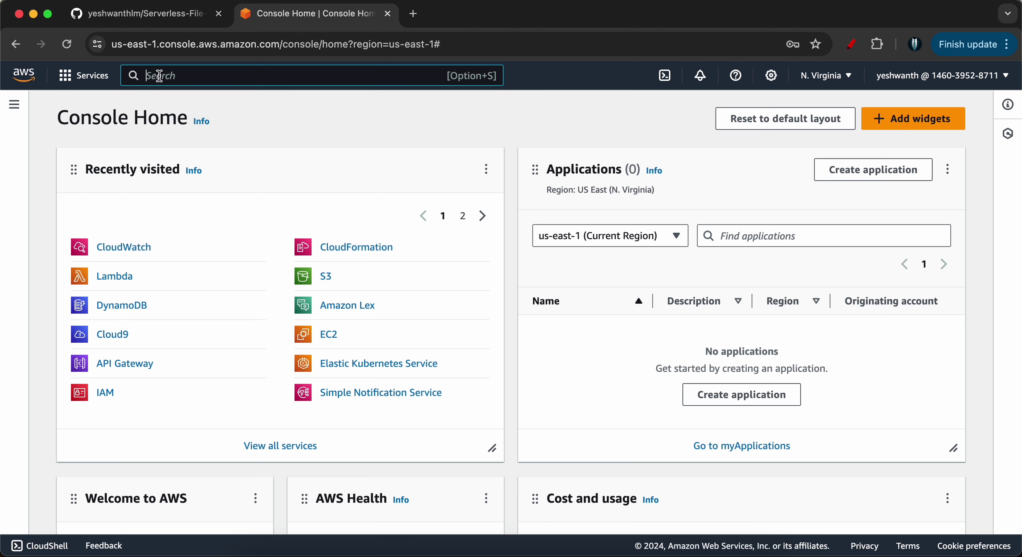
pyautogui.write('s3')
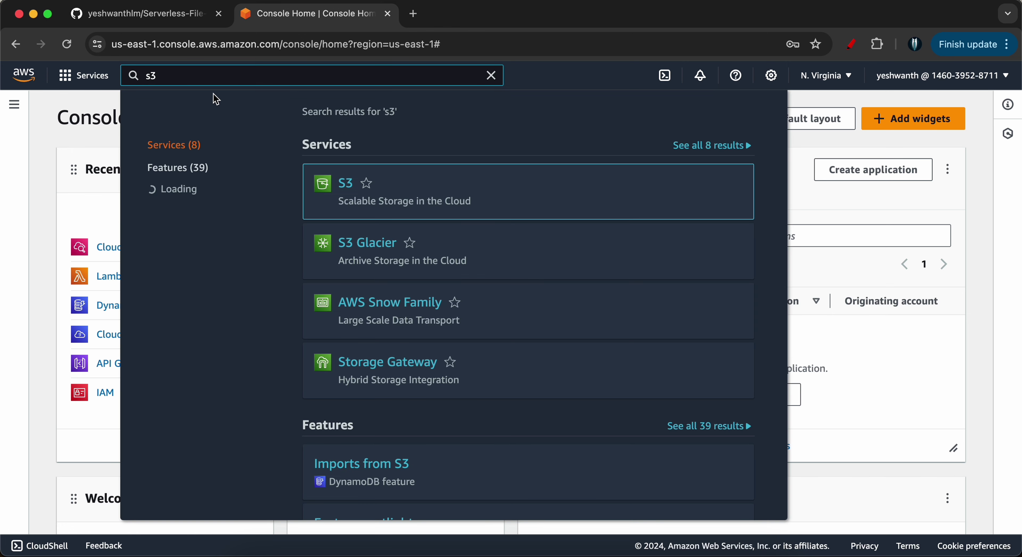
pyautogui.rightClick(345, 186)
pyautogui.click(401, 192)
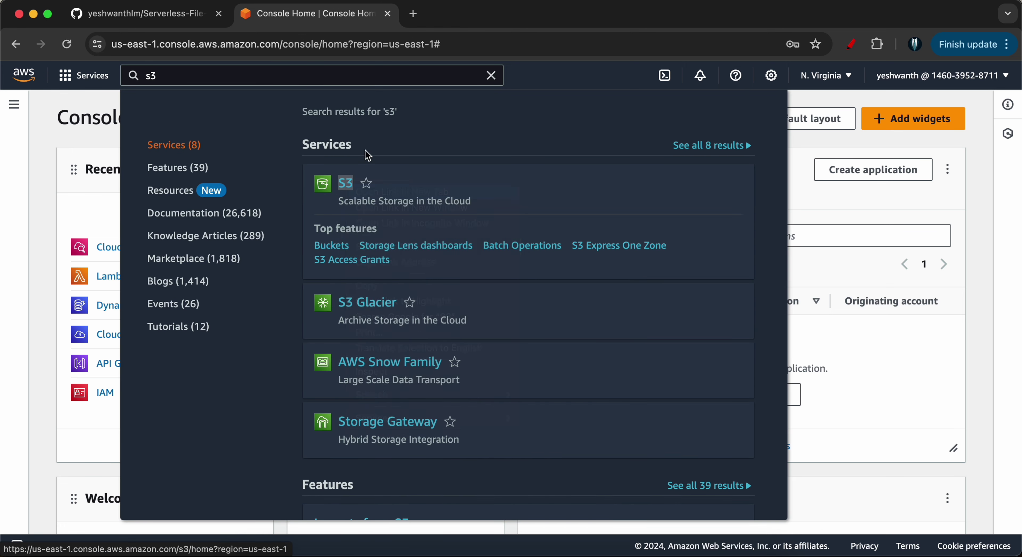
pyautogui.click(426, 19)
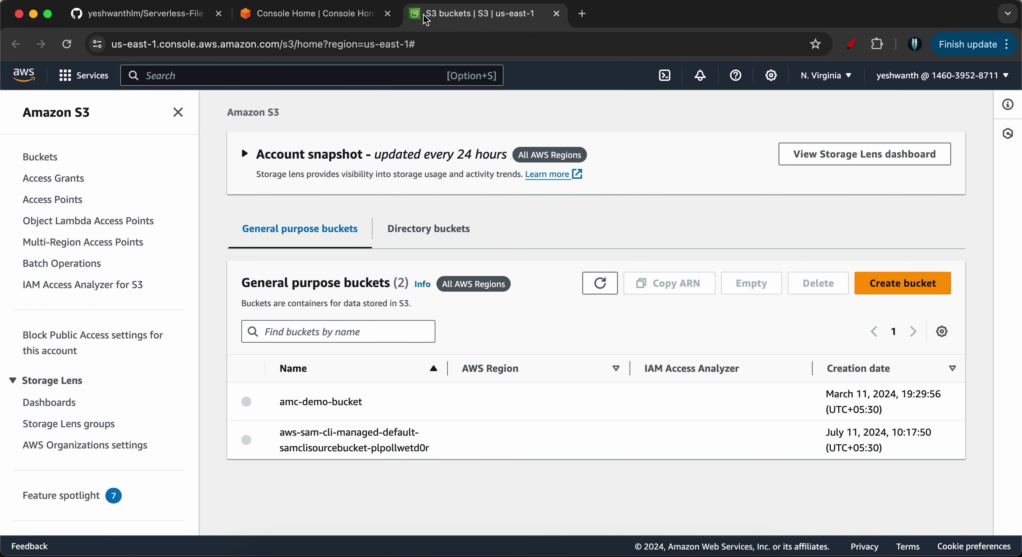
# Start a new general purpose bucket in us-east-1 and name it my-file-sharing-bucket-amc.
pyautogui.click(871, 285)
pyautogui.scroll(-2, 289, 266)
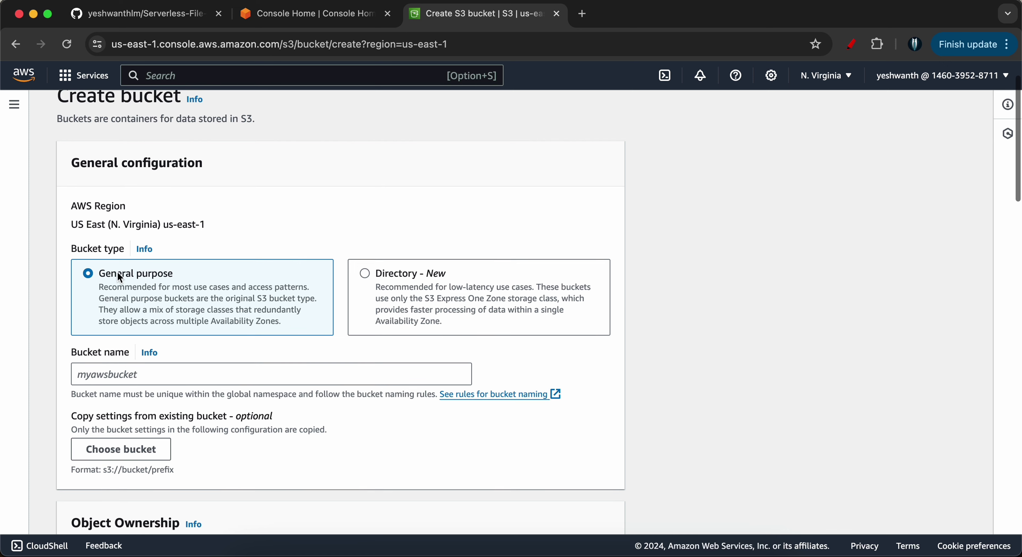
pyautogui.scroll(-5, 175, 254)
pyautogui.click(85, 186)
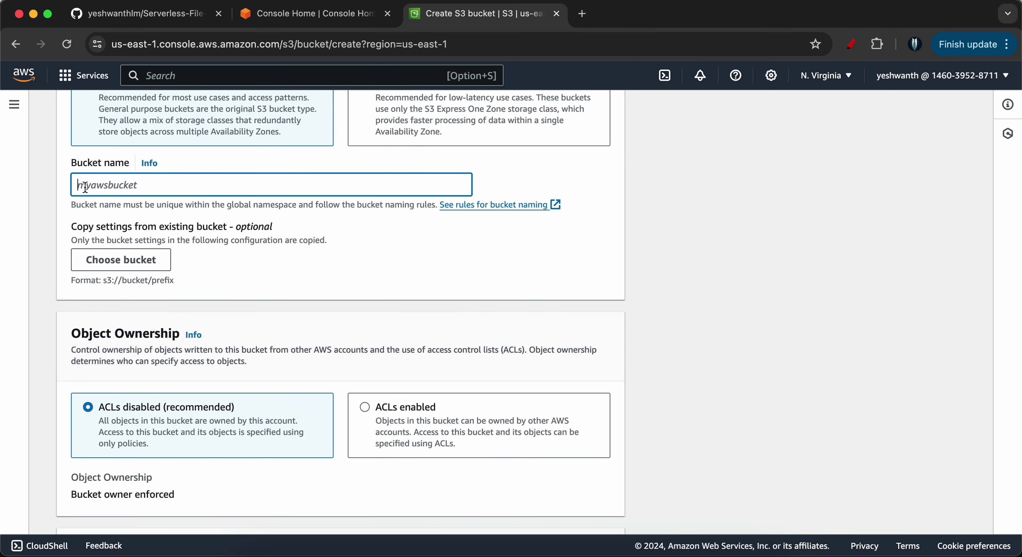
pyautogui.write('my-file-sharing-bucket-amc')
pyautogui.click(78, 185)
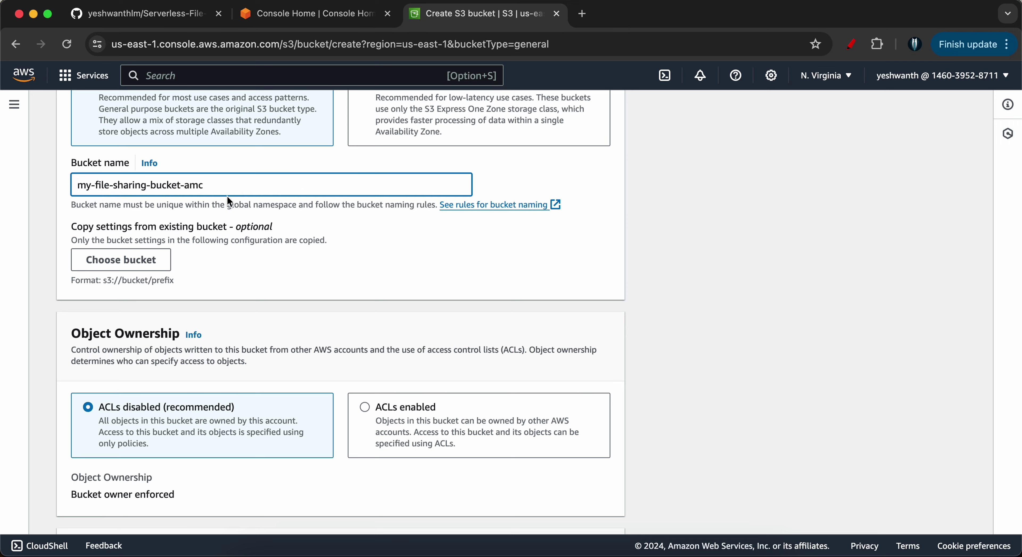
# Create the bucket with the default access, versioning and encryption settings, and dismiss the notification.
pyautogui.scroll(-15, 227, 196)
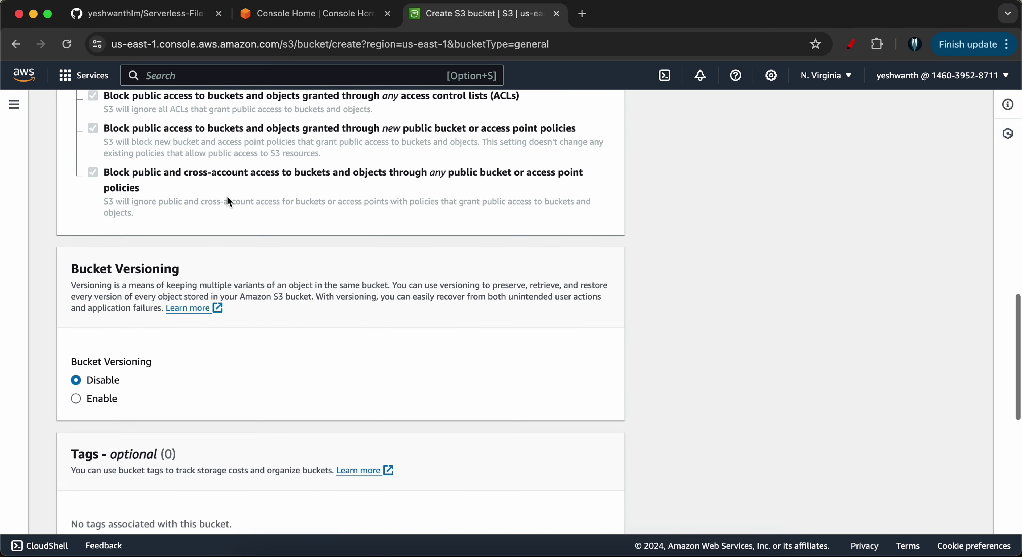
pyautogui.scroll(-15, 230, 201)
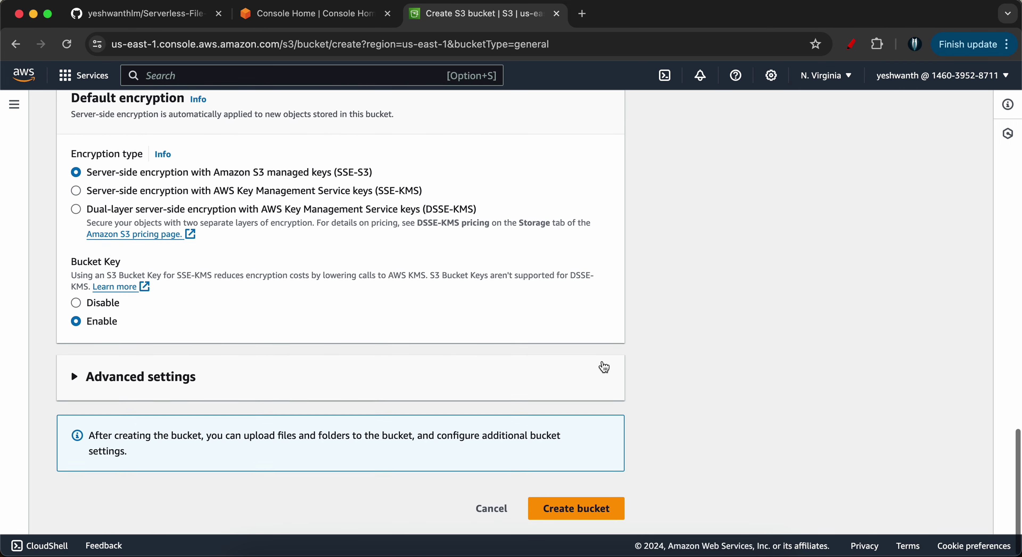
pyautogui.click(568, 510)
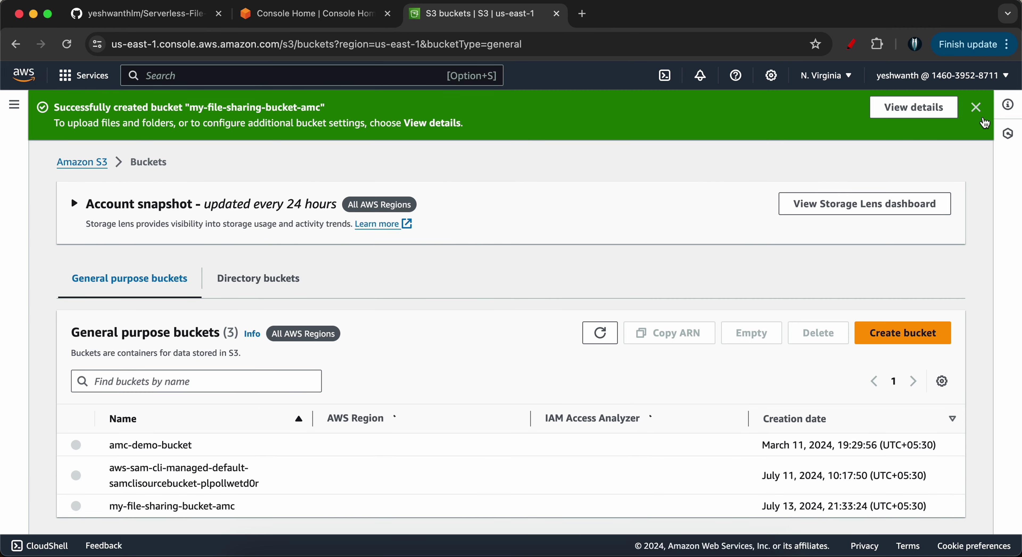
pyautogui.click(983, 120)
# Examine the name, runtime and execution role required for the upload Lambda function in the GitHub README, and the project architecture diagram.
pyautogui.click(129, 19)
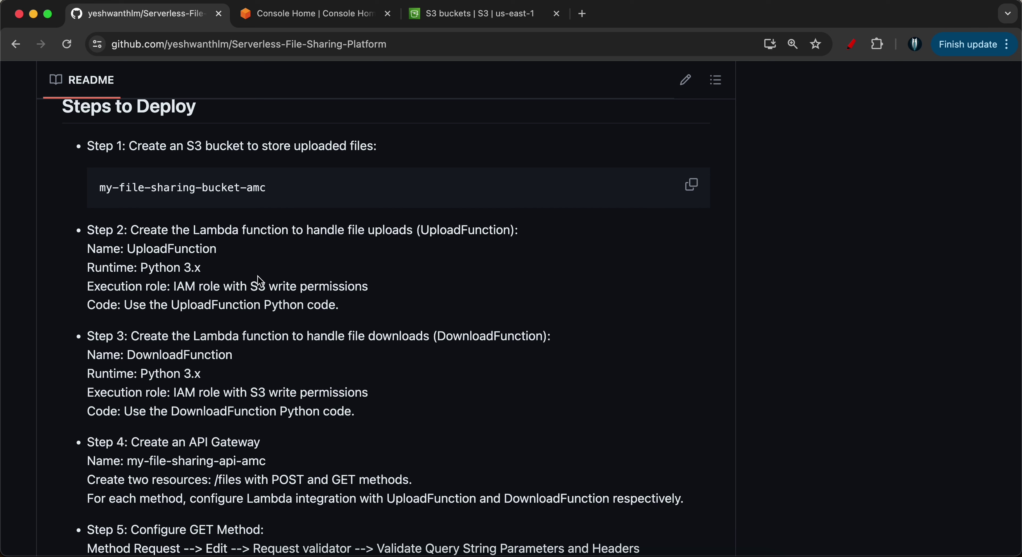
pyautogui.doubleClick(172, 251)
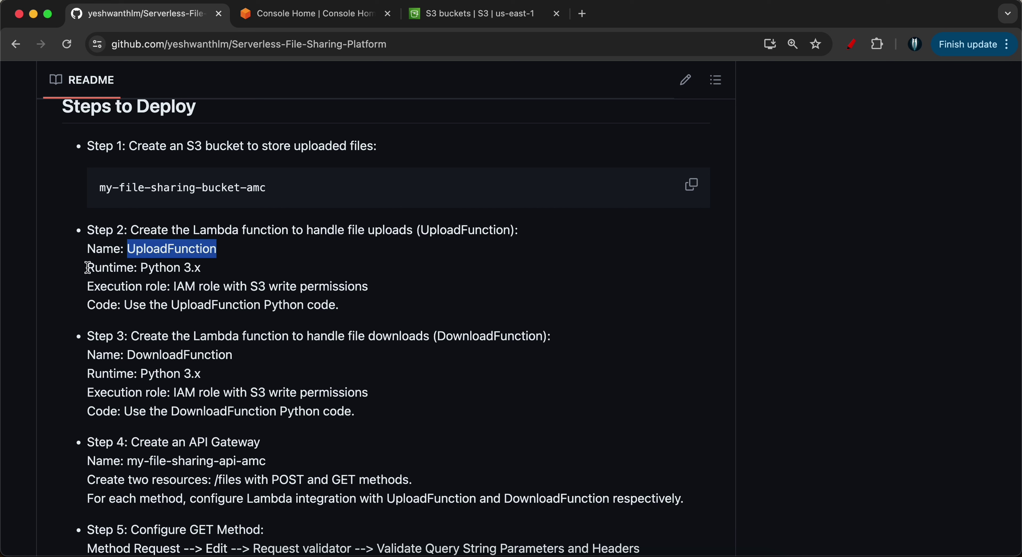
pyautogui.moveTo(85, 268); pyautogui.dragTo(212, 269)
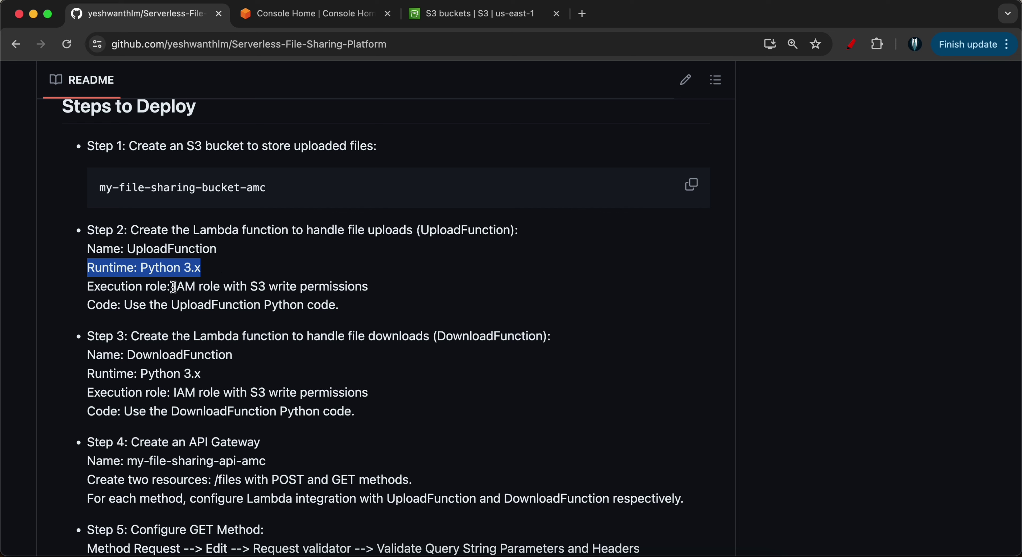
pyautogui.moveTo(173, 287); pyautogui.dragTo(373, 295)
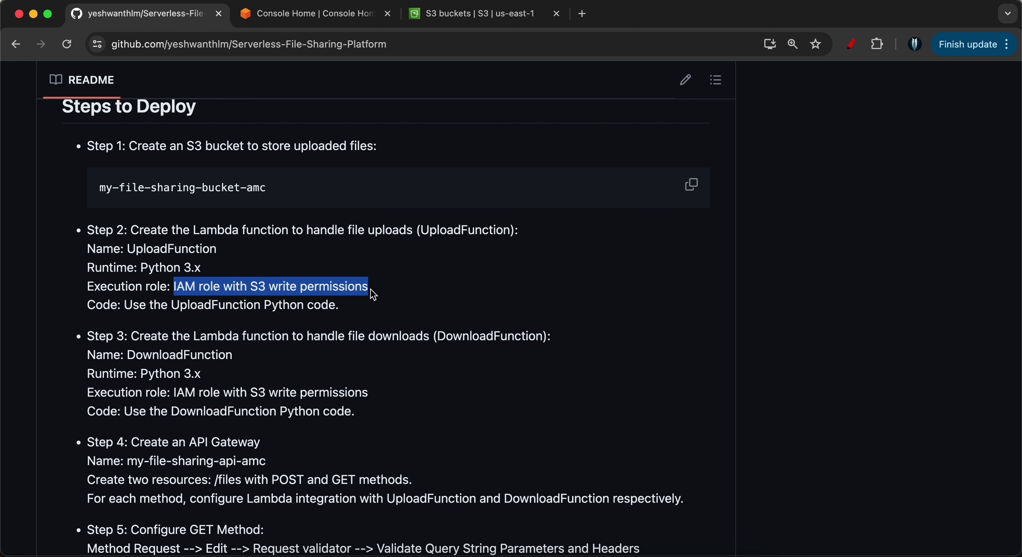
pyautogui.scroll(10, 373, 295)
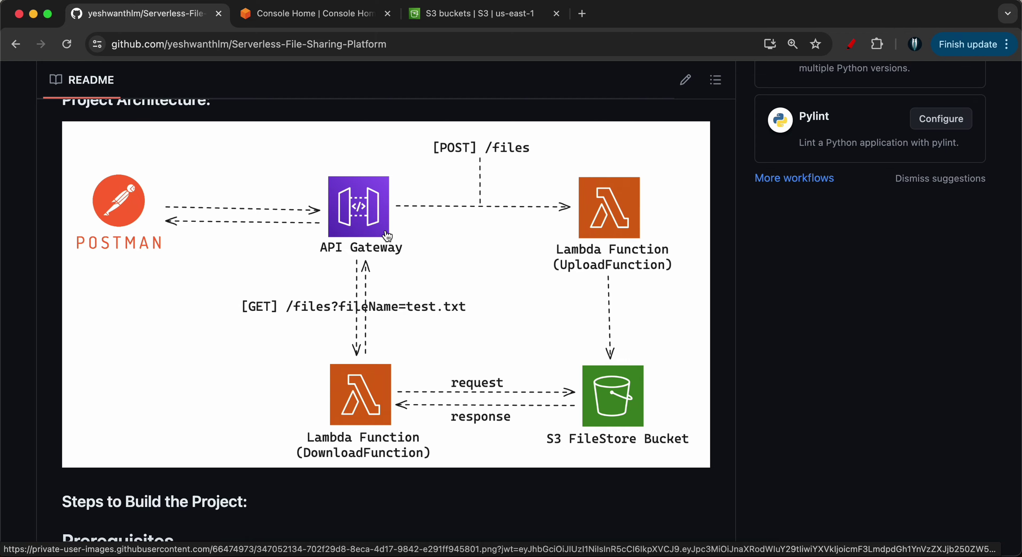
pyautogui.scroll(-20, 388, 236)
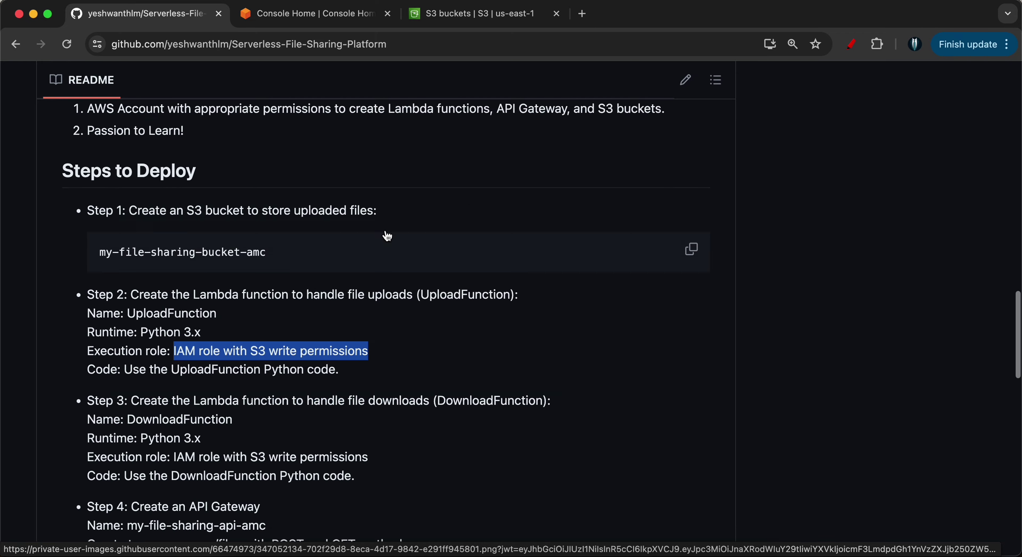
pyautogui.scroll(20, 388, 236)
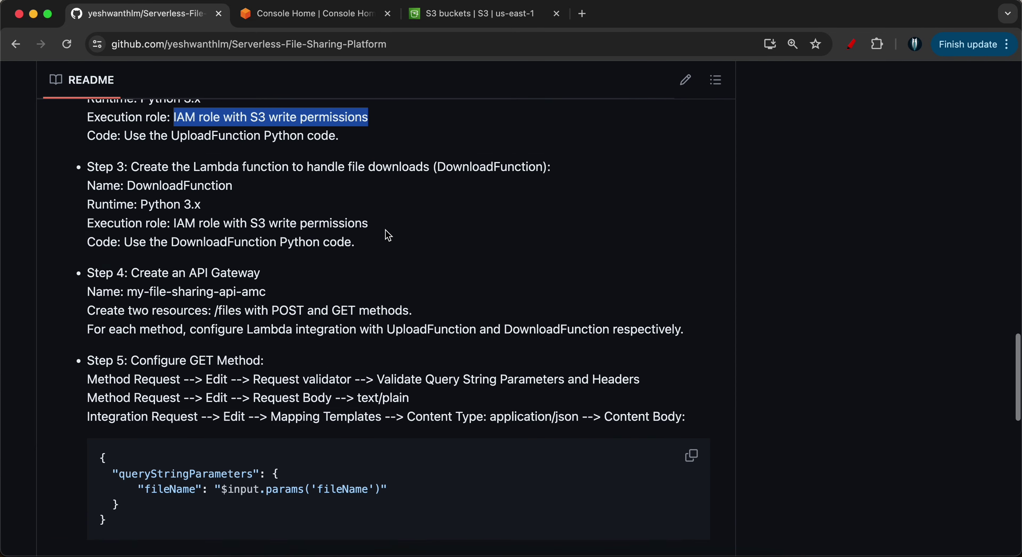
pyautogui.scroll(3, 387, 236)
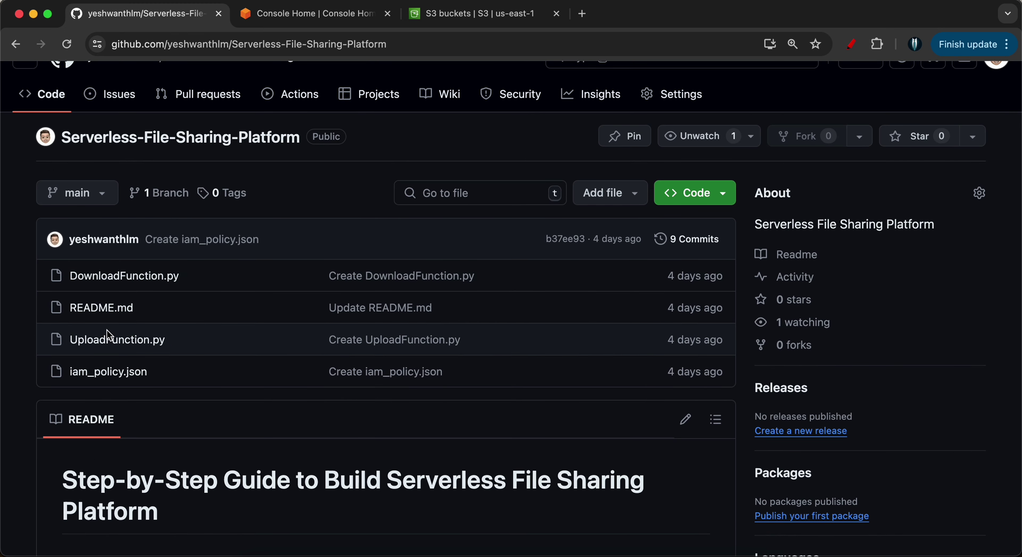
# Open iam_policy.json in the repository and examine the policy's S3 actions and resources.
pyautogui.click(119, 375)
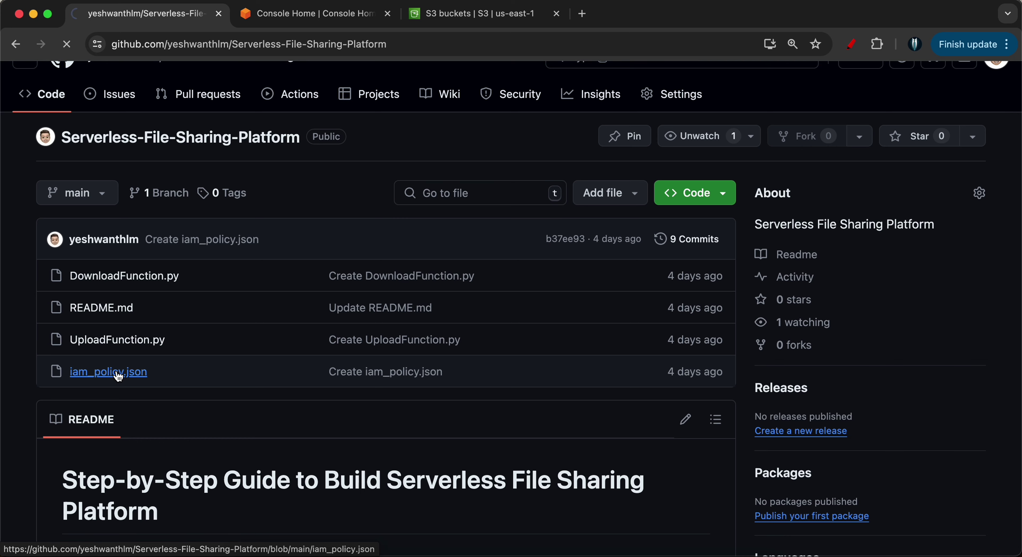
pyautogui.scroll(-2, 119, 366)
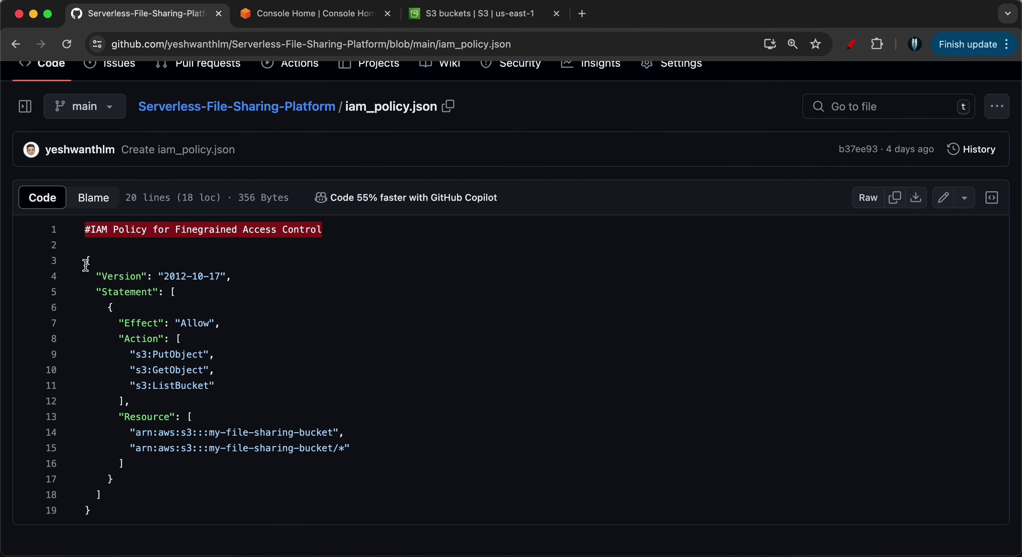
pyautogui.moveTo(85, 265); pyautogui.dragTo(81, 513)
pyautogui.click(143, 499)
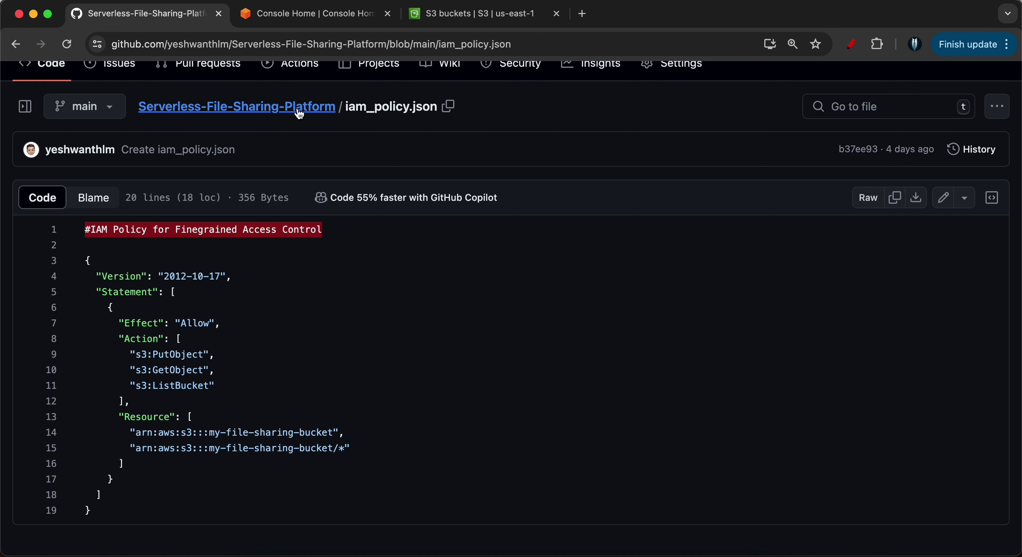
# Return to the repository's README and locate the function name UploadFunction in Step 2.
pyautogui.click(278, 108)
pyautogui.scroll(-15, 359, 292)
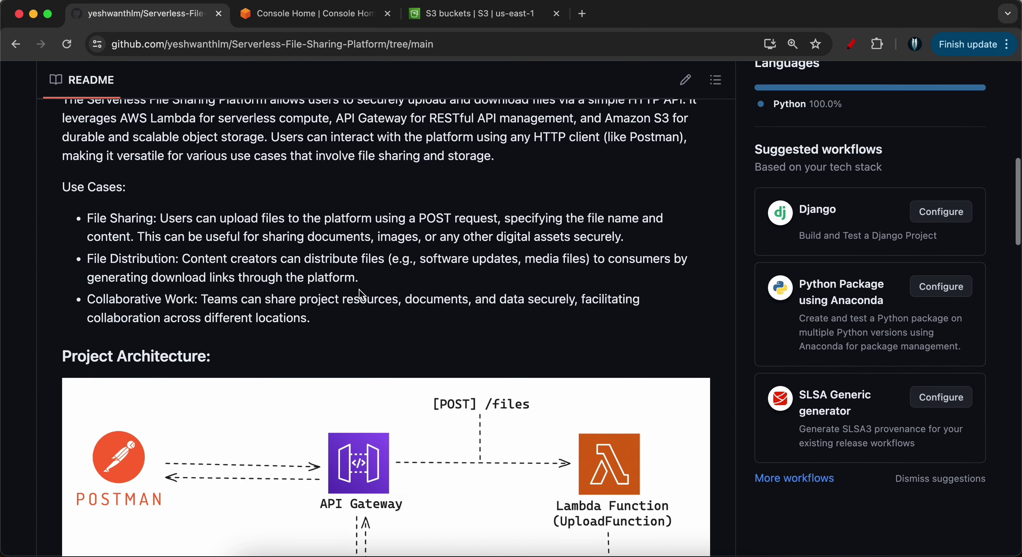
pyautogui.scroll(-4, 361, 293)
pyautogui.scroll(-4, 362, 294)
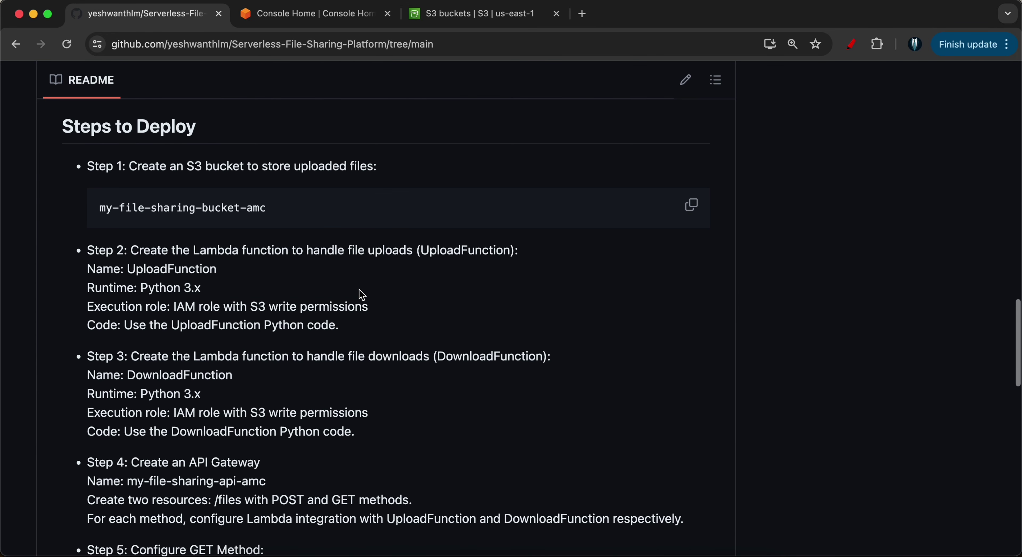
pyautogui.doubleClick(150, 269)
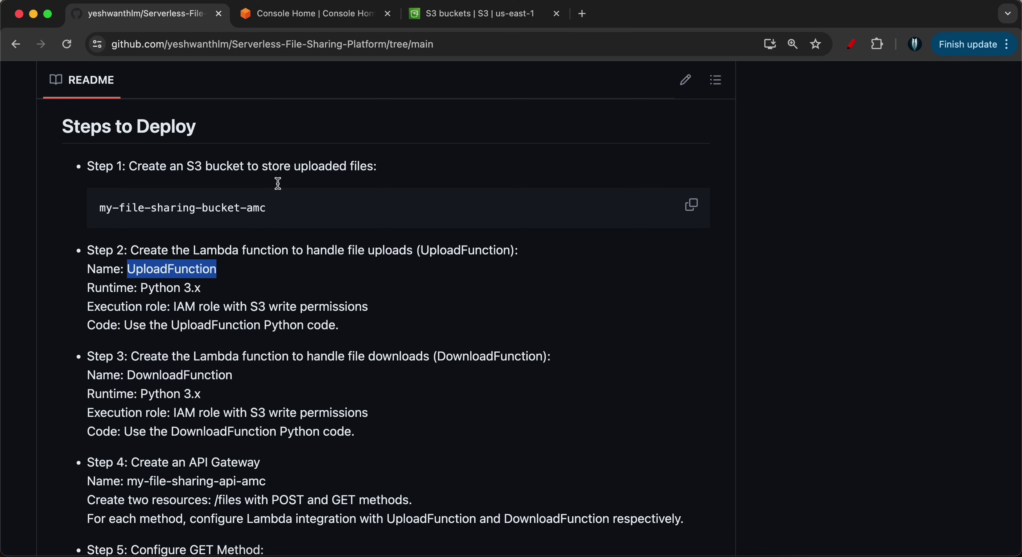
# Search the AWS console services for Lambda and open the Lambda service in a new browser tab.
pyautogui.click(313, 14)
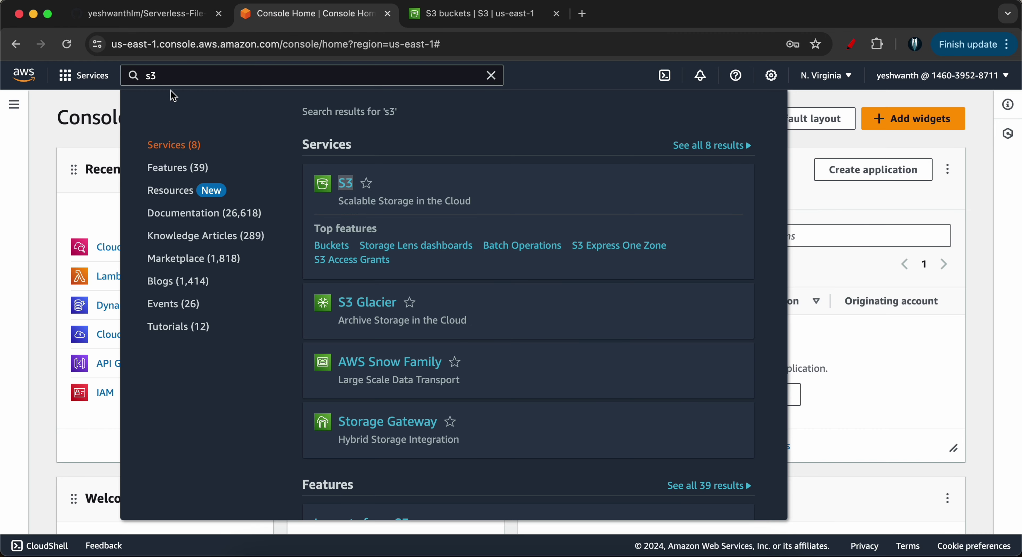
pyautogui.write('lsmb')
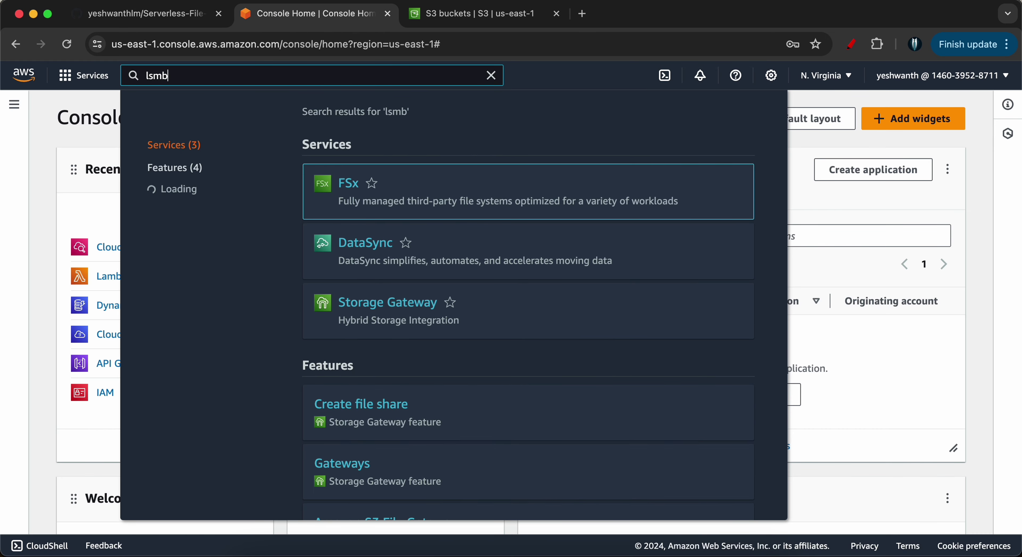
pyautogui.press('BackSpace')
pyautogui.press('BackSpace')
pyautogui.press('BackSpace')
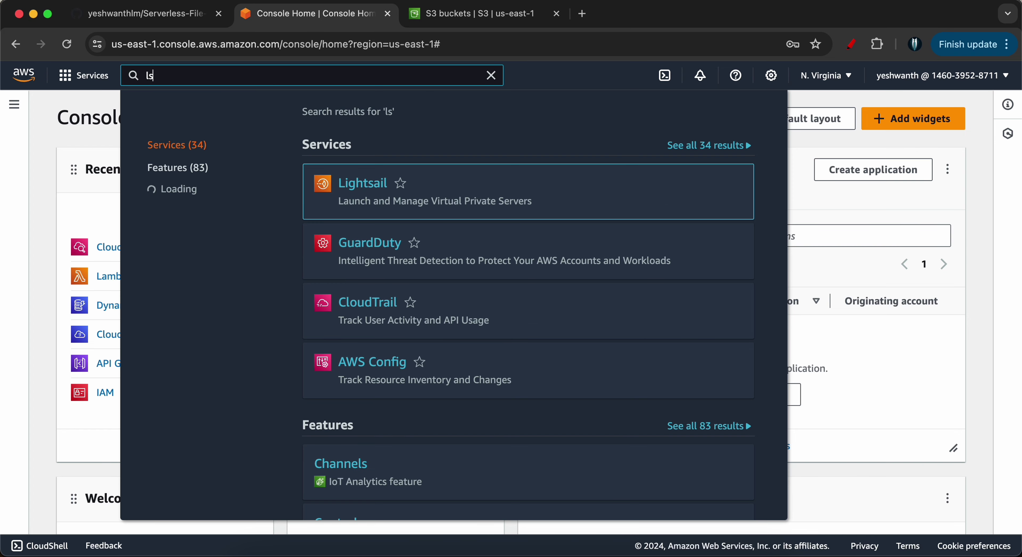
pyautogui.write('sm')
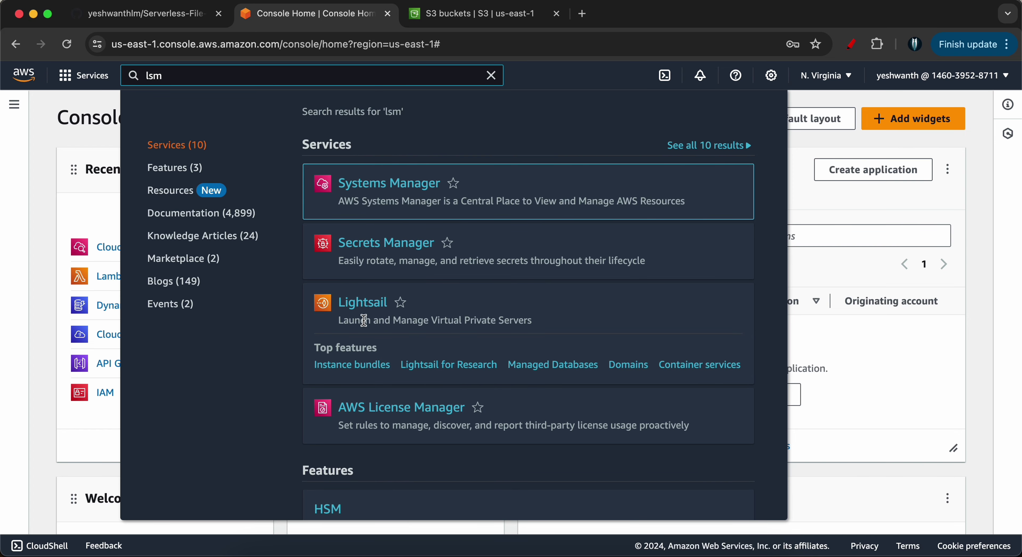
pyautogui.press('BackSpace')
pyautogui.press('BackSpace')
pyautogui.write('ambda')
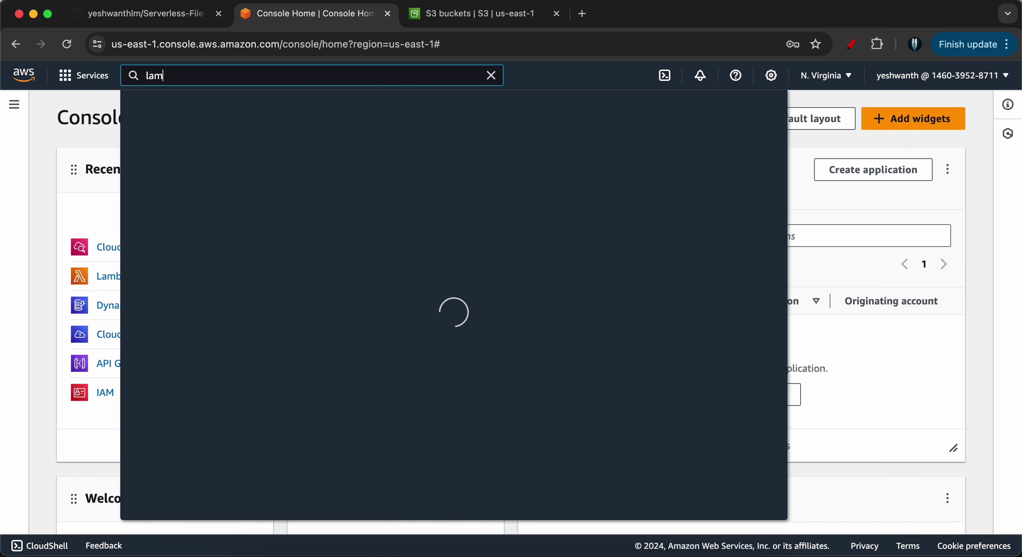
pyautogui.rightClick(371, 183)
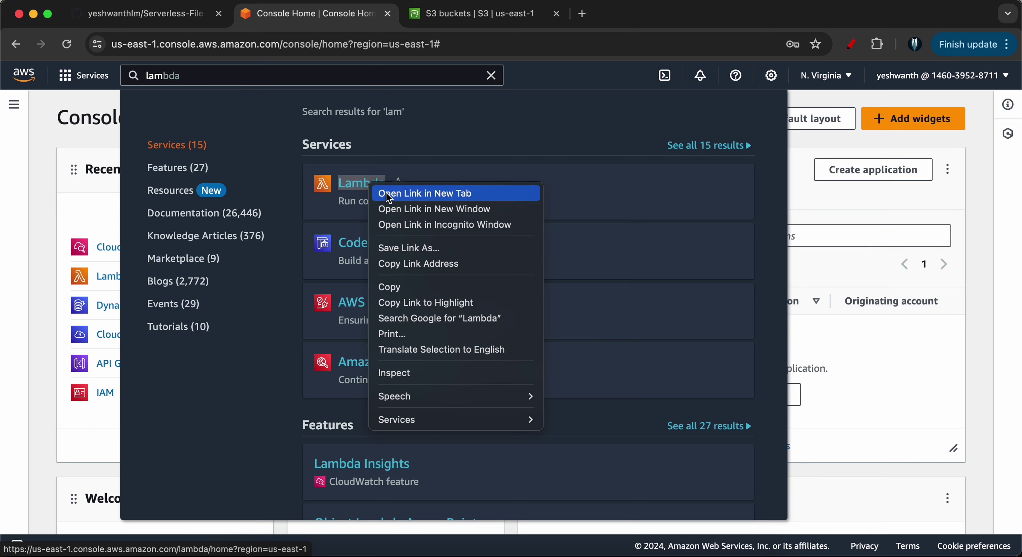
pyautogui.click(421, 192)
# Place the Lambda browser tab after the S3 buckets tab and bring the Lambda page into view.
pyautogui.click(447, 22)
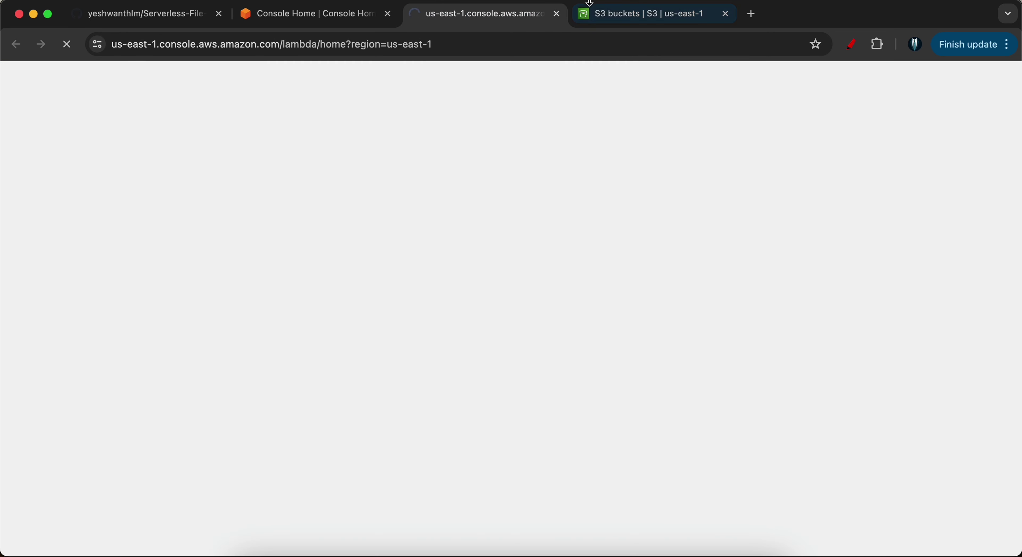
pyautogui.click(588, 5)
pyautogui.moveTo(579, 13); pyautogui.dragTo(467, 13)
pyautogui.click(593, 16)
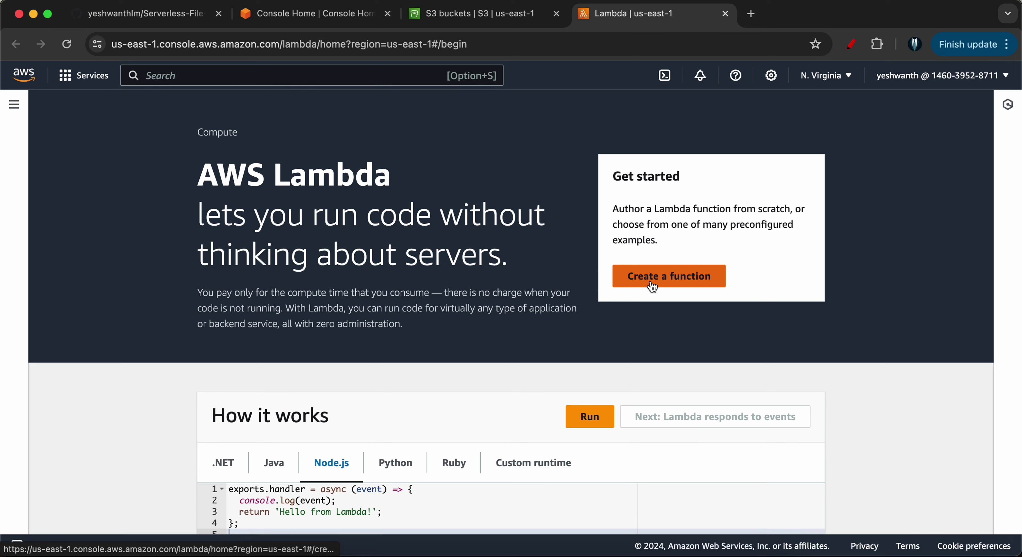
# Start creating a Lambda function authored from scratch and name it UploadFunction.
pyautogui.click(653, 283)
pyautogui.scroll(-2, 263, 292)
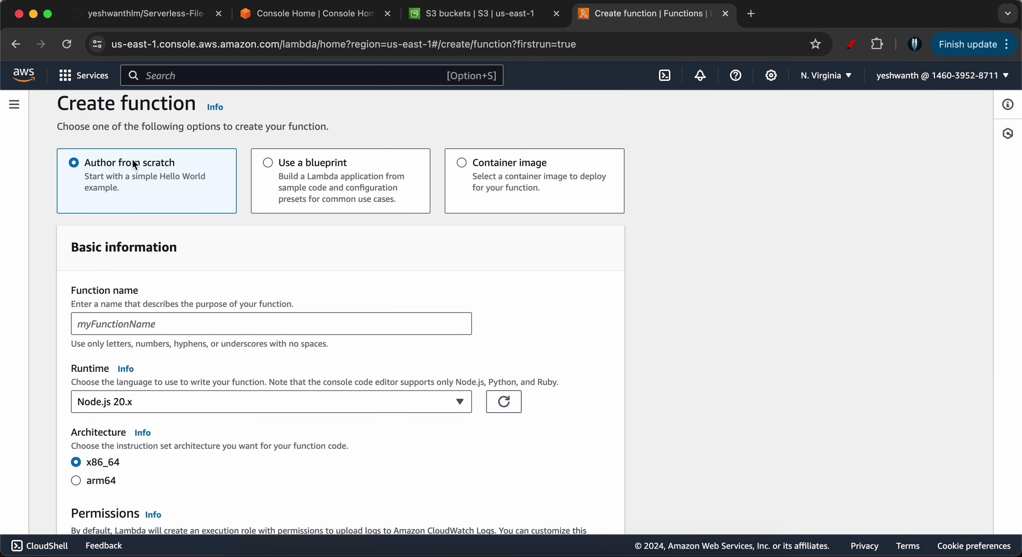
pyautogui.scroll(-2, 135, 165)
pyautogui.click(104, 263)
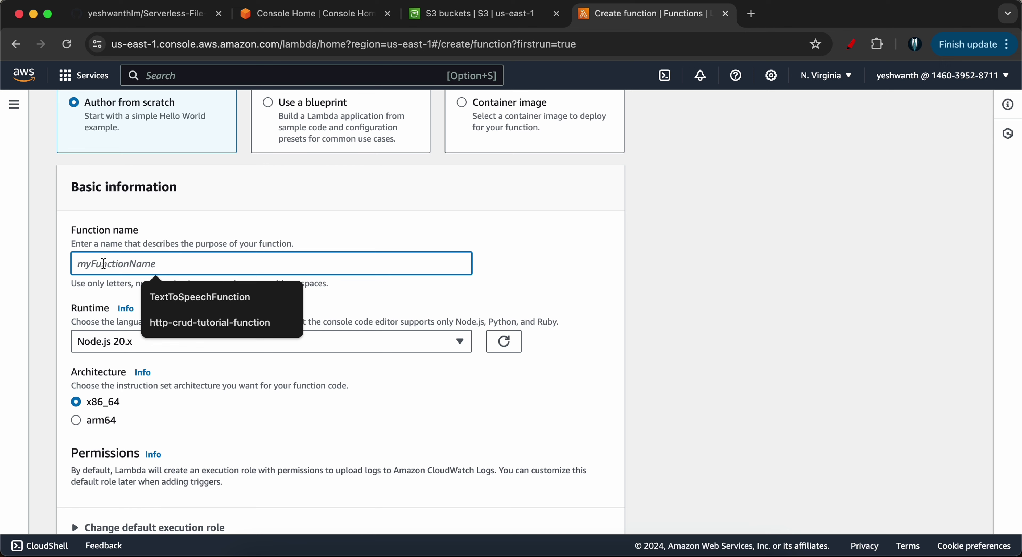
pyautogui.write('UploadFunction')
# Set the runtime of UploadFunction to Python 3.9.
pyautogui.scroll(-3, 90, 257)
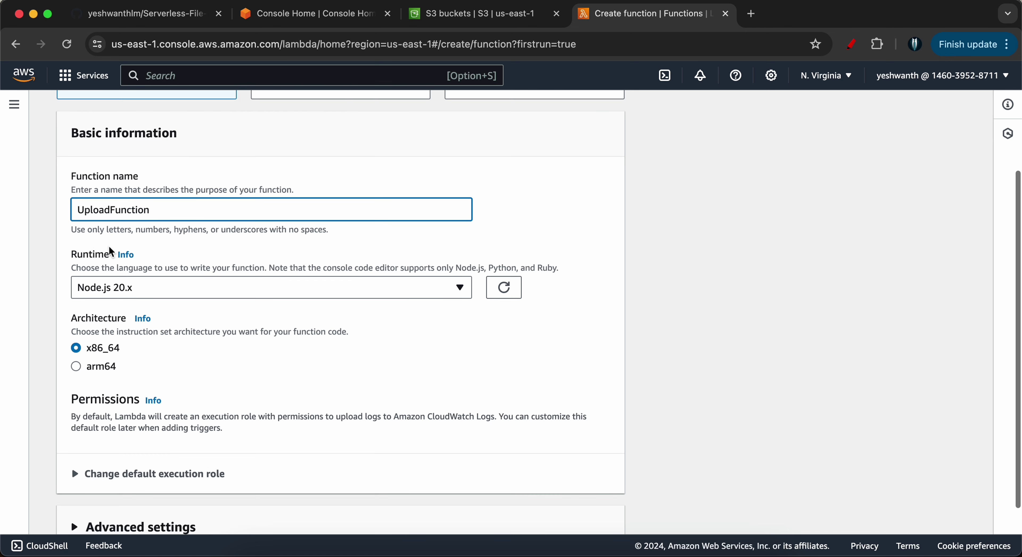
pyautogui.scroll(-2, 171, 255)
pyautogui.click(128, 235)
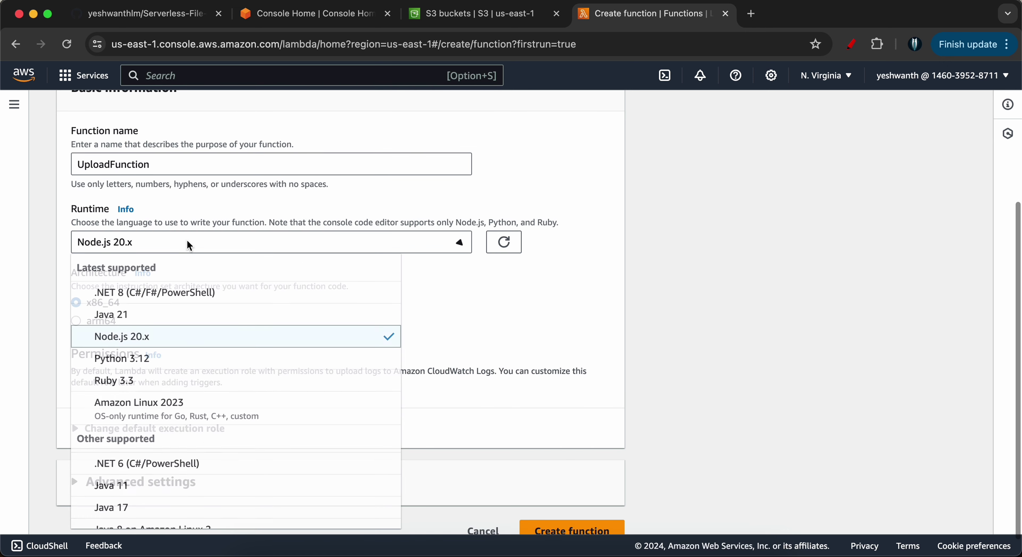
pyautogui.scroll(-4, 165, 353)
pyautogui.click(137, 459)
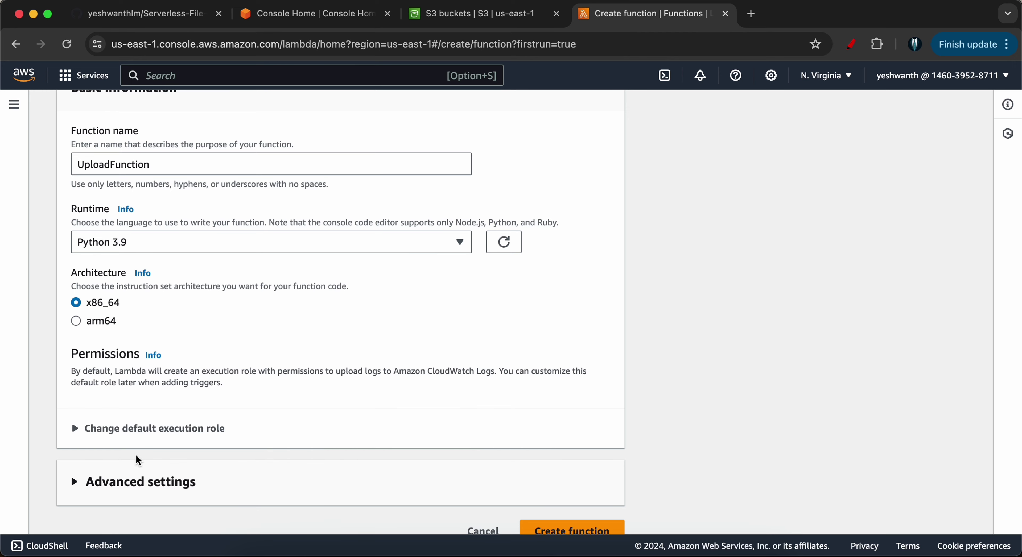
# Change the default execution role of UploadFunction to the existing role sftp-lambda-execution-role.
pyautogui.scroll(-1, 83, 278)
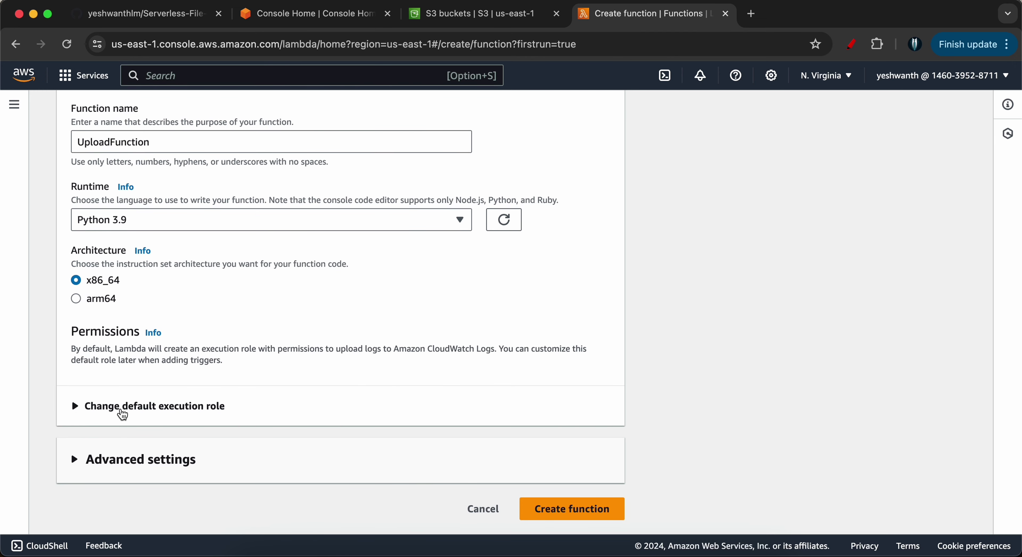
pyautogui.click(78, 409)
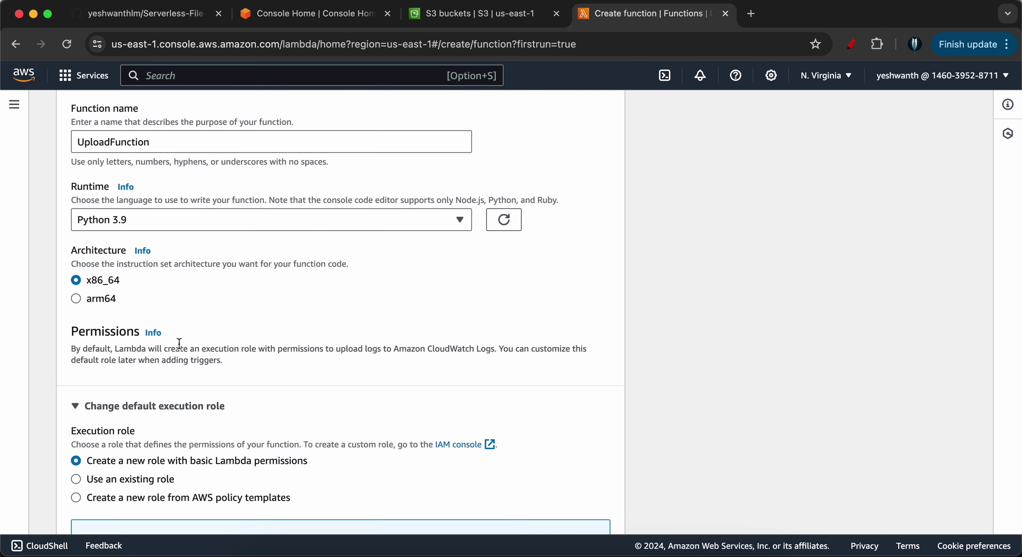
pyautogui.scroll(-5, 159, 342)
pyautogui.click(79, 303)
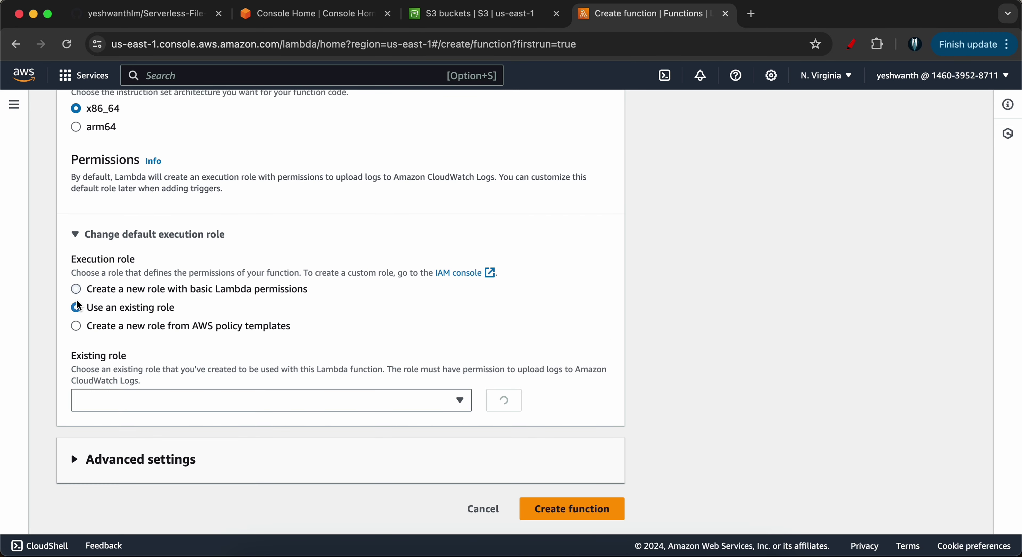
pyautogui.click(132, 400)
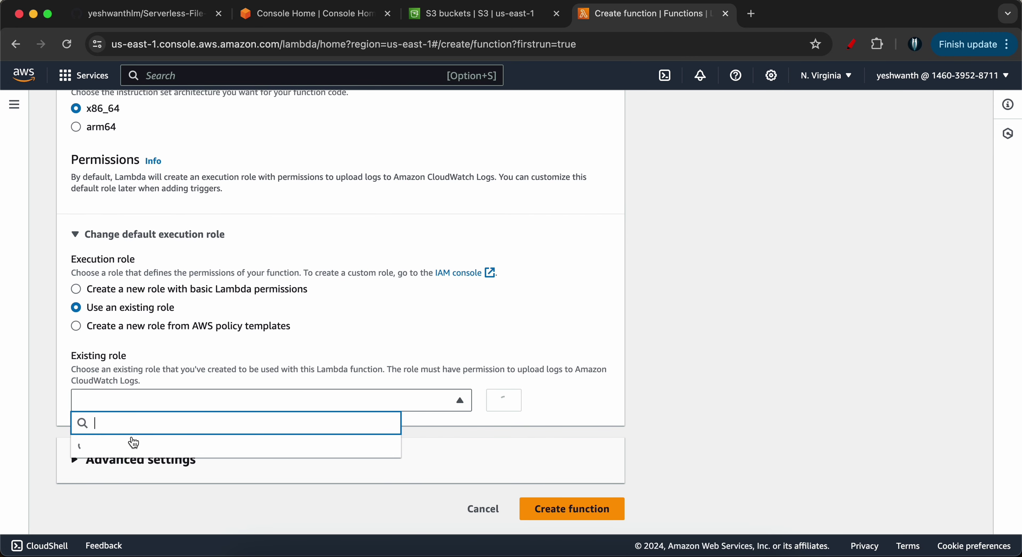
pyautogui.scroll(-5, 119, 496)
pyautogui.click(118, 503)
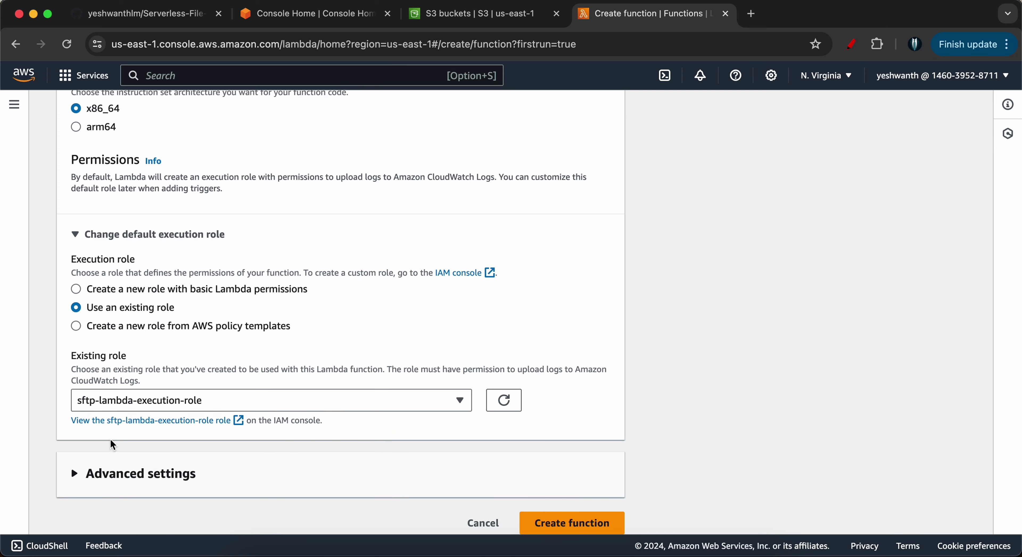
# Open sftp-lambda-execution-role in the IAM console and examine its AdministratorAccess policy and trust relationships.
pyautogui.click(173, 424)
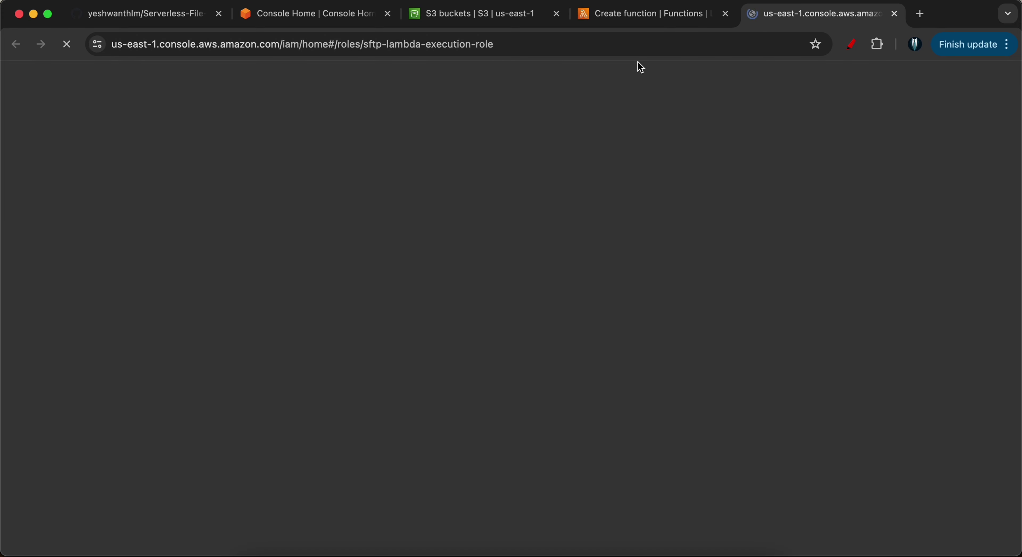
pyautogui.click(649, 15)
pyautogui.click(817, 13)
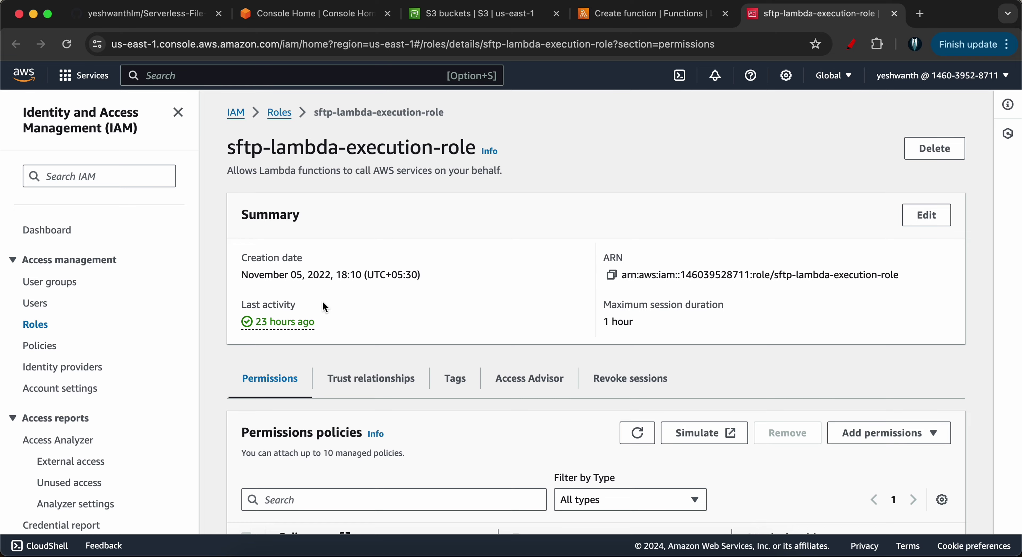
pyautogui.scroll(-5, 322, 301)
pyautogui.scroll(-2, 312, 394)
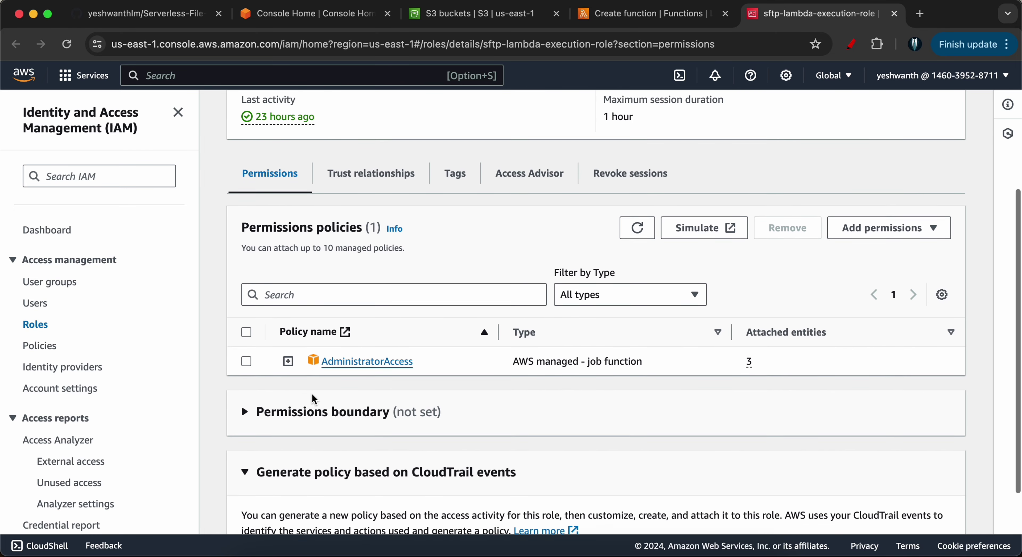
pyautogui.click(289, 332)
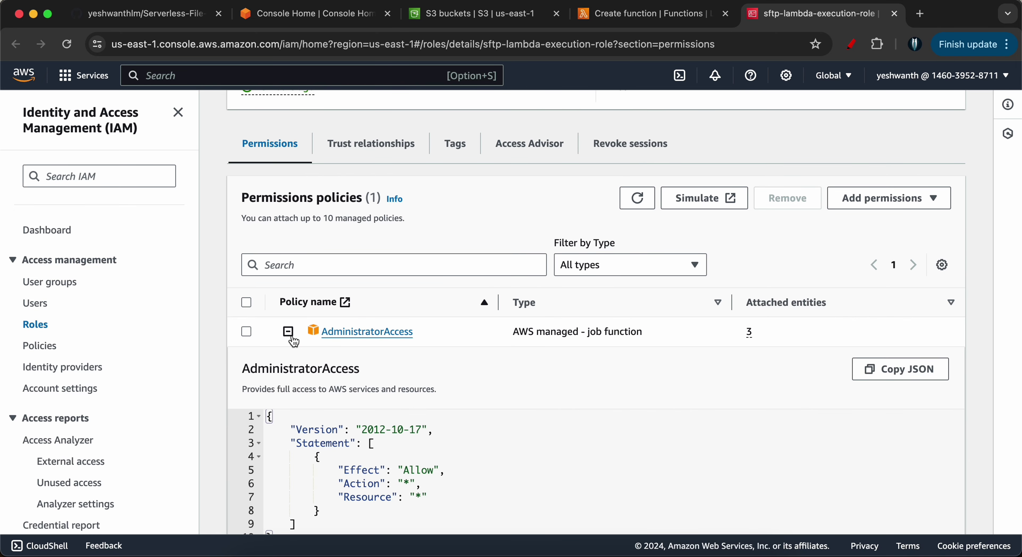
pyautogui.scroll(-2, 293, 342)
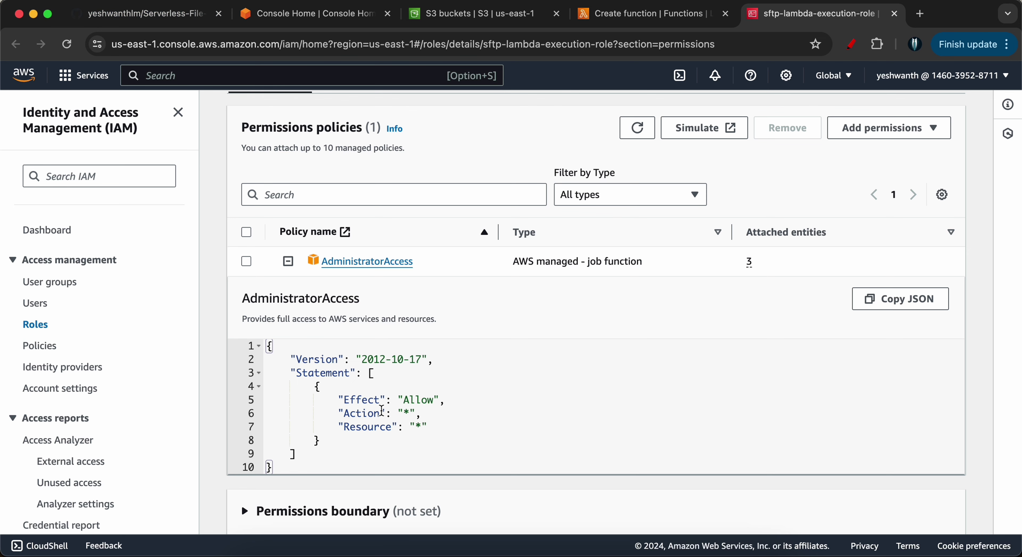
pyautogui.scroll(5, 382, 411)
pyautogui.click(365, 251)
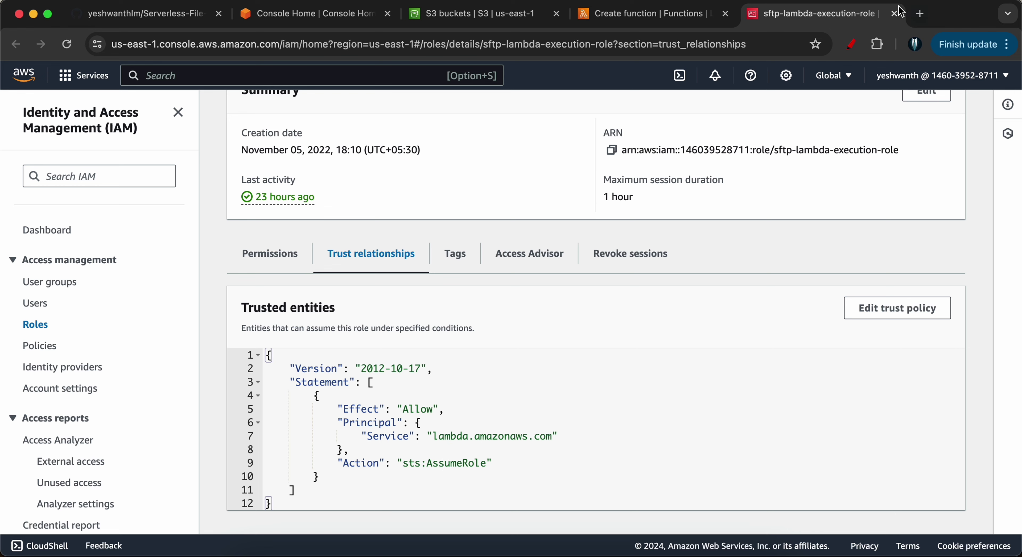
# Close the IAM role page and create UploadFunction with the configured settings.
pyautogui.click(894, 14)
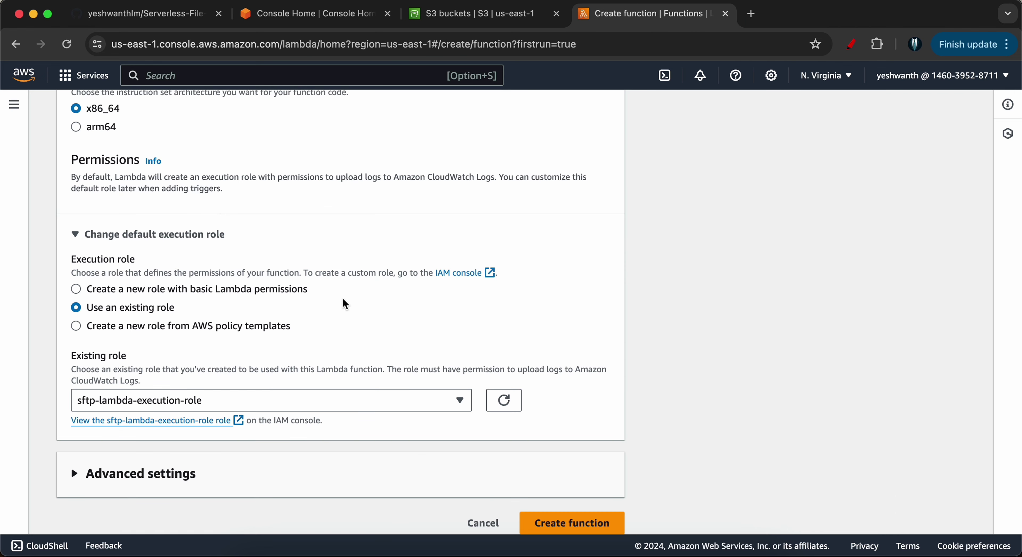
pyautogui.scroll(-1, 350, 302)
pyautogui.click(524, 510)
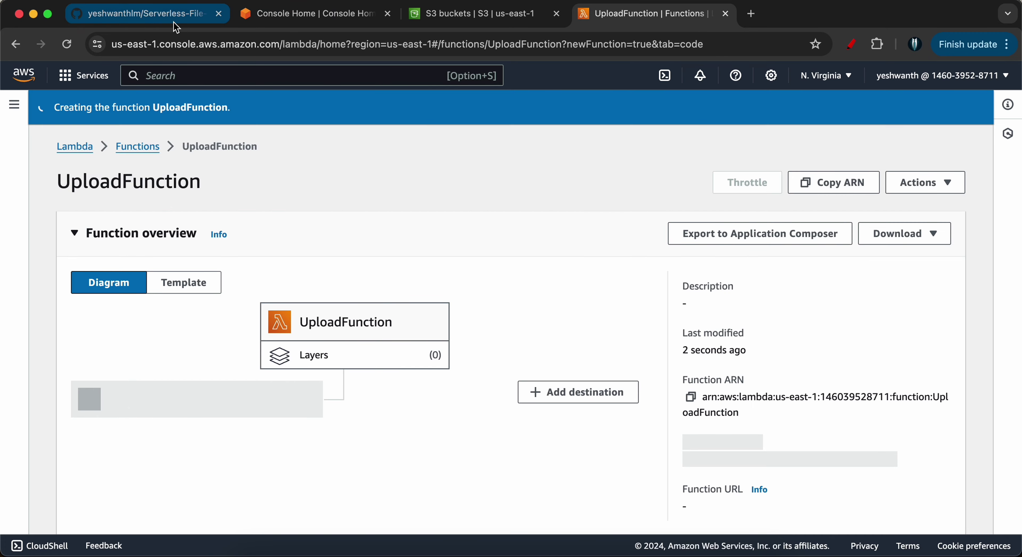
# Review the architecture diagram in the GitHub README and copy the function name DownloadFunction from Step 3.
pyautogui.click(191, 13)
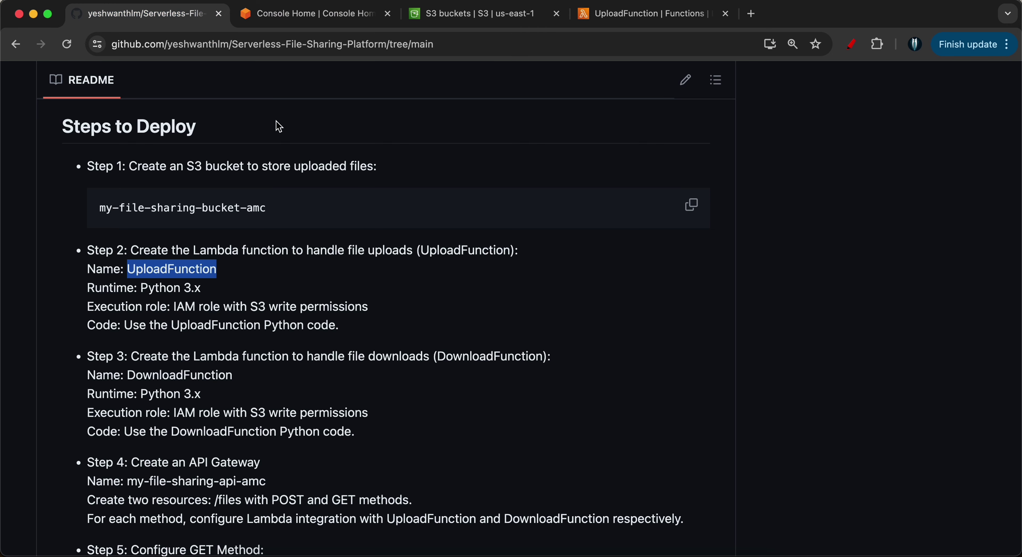
pyautogui.scroll(-2, 358, 302)
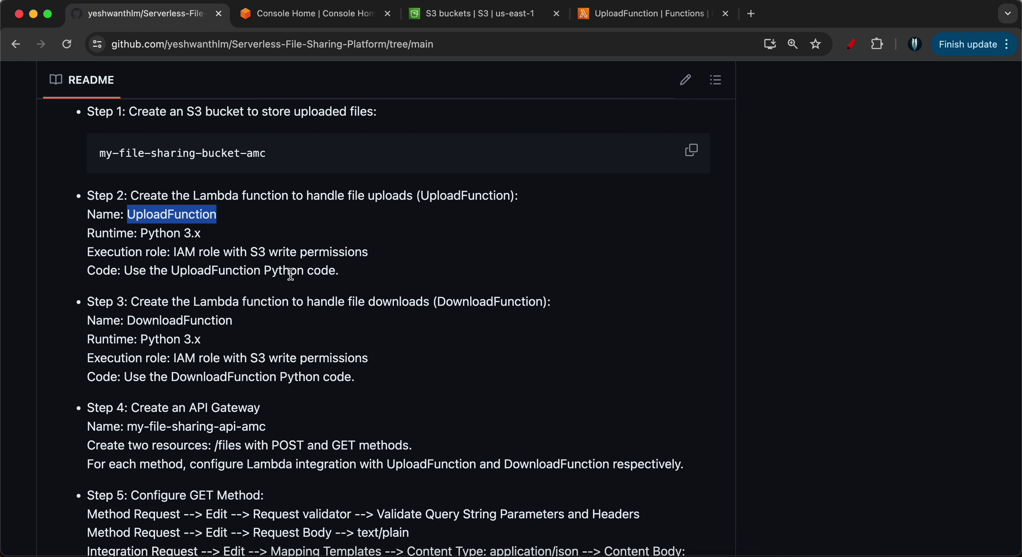
pyautogui.scroll(10, 291, 274)
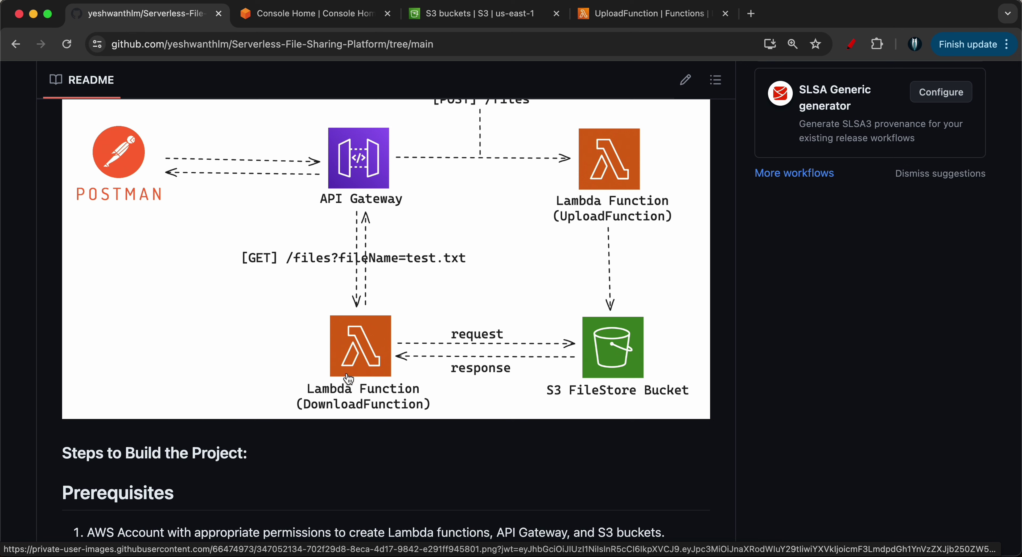
pyautogui.scroll(-15, 381, 404)
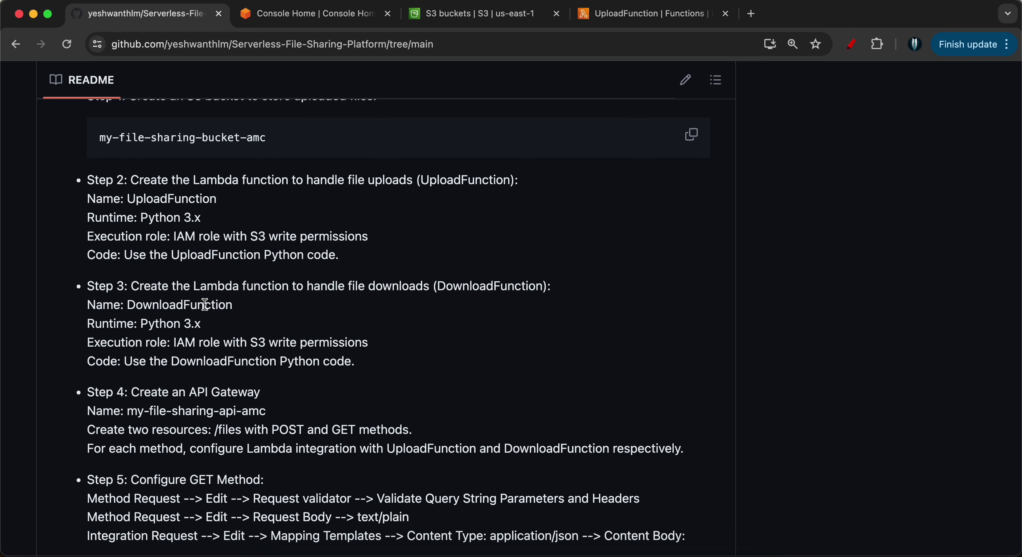
pyautogui.doubleClick(204, 304)
pyautogui.press('super+c')
# Start creating another Lambda function from the Lambda functions list and name it DownloadFunction.
pyautogui.click(601, 5)
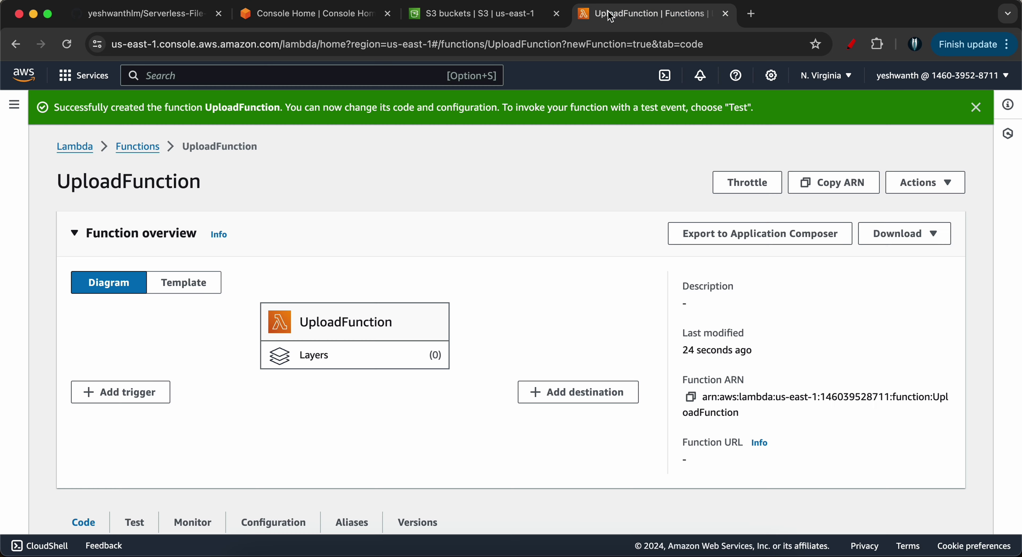
pyautogui.click(147, 146)
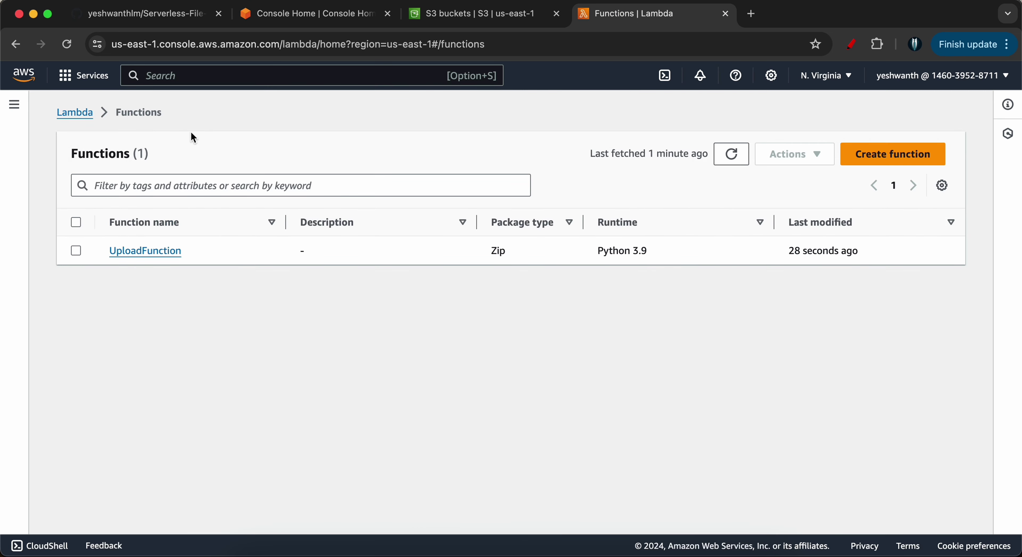
pyautogui.click(896, 160)
pyautogui.scroll(-2, 363, 220)
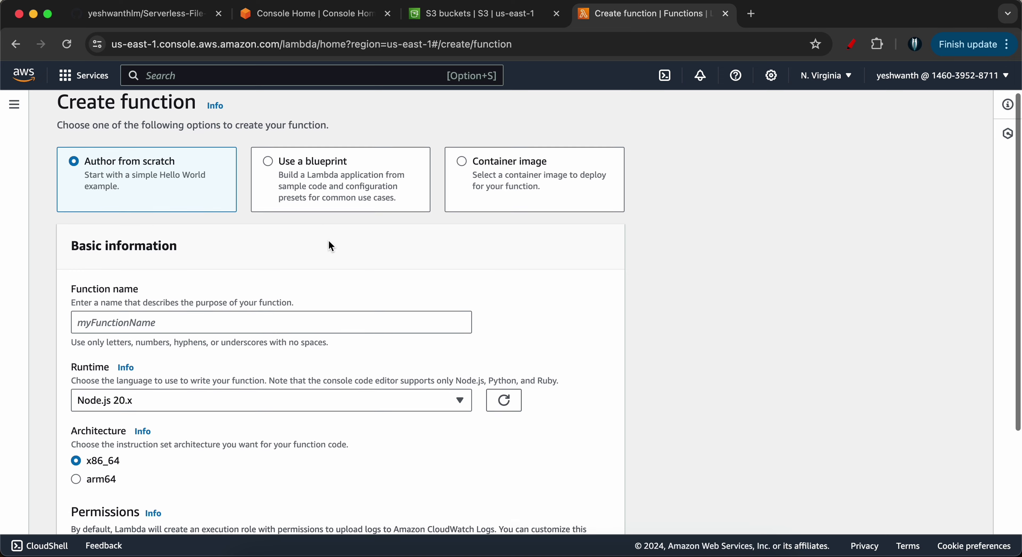
pyautogui.click(111, 321)
pyautogui.press('super+v')
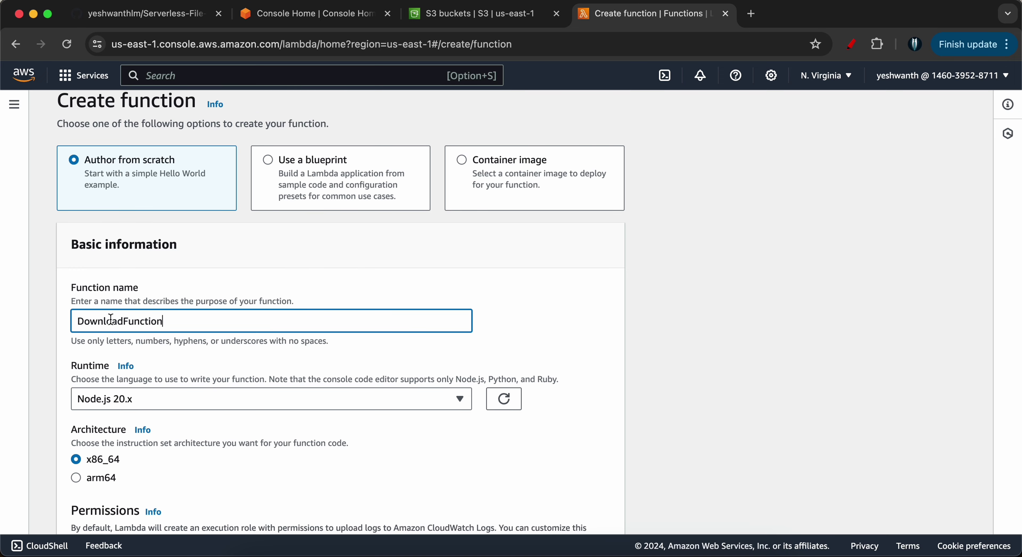
# Set the runtime of the new DownloadFunction to Python 3.9.
pyautogui.scroll(-3, 111, 325)
pyautogui.click(110, 330)
pyautogui.scroll(-5, 158, 238)
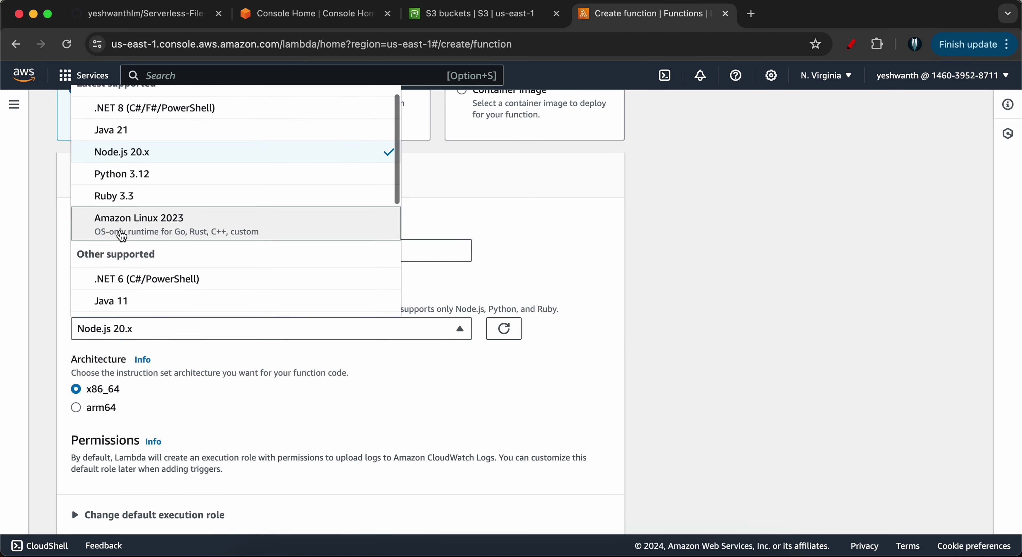
pyautogui.click(127, 254)
pyautogui.scroll(-3, 71, 396)
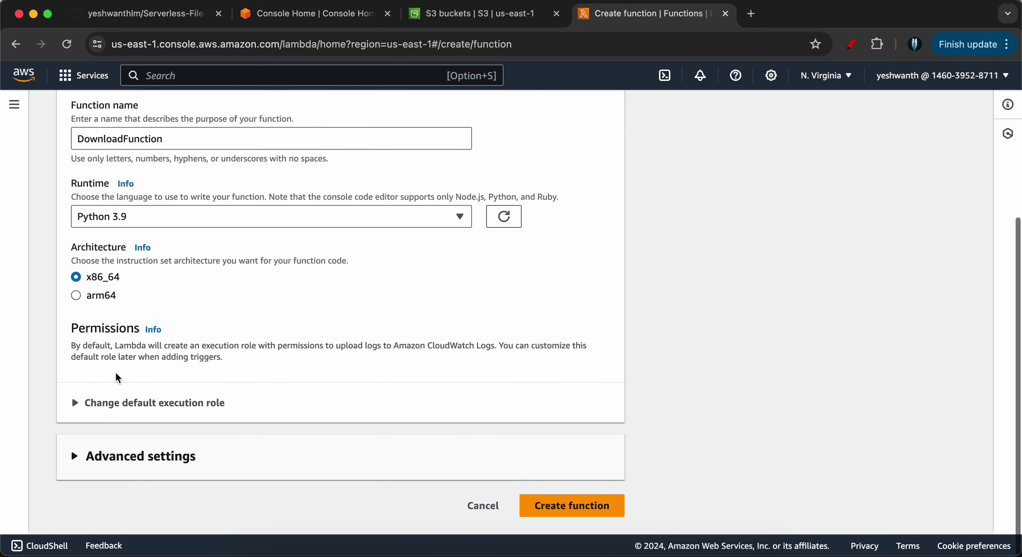
# Assign the existing sftp-lambda-execution-role as the execution role and create DownloadFunction.
pyautogui.click(78, 403)
pyautogui.scroll(-2, 148, 353)
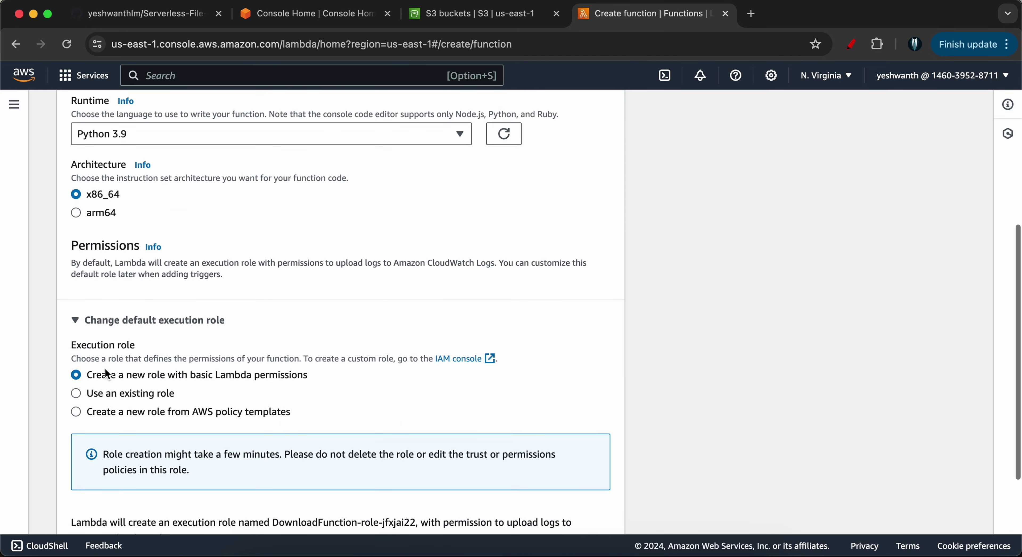
pyautogui.click(78, 393)
pyautogui.scroll(-3, 75, 456)
pyautogui.click(142, 399)
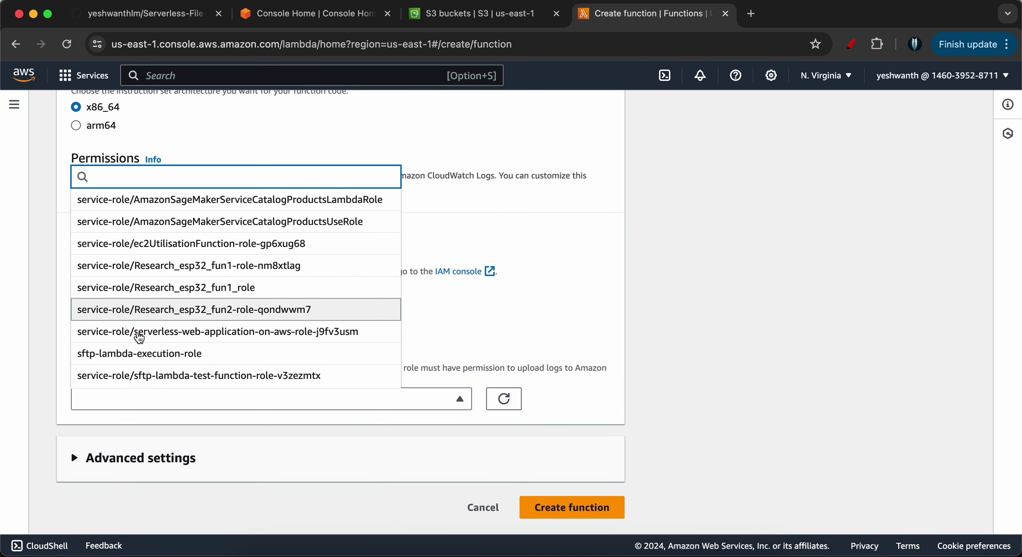
pyautogui.click(131, 353)
pyautogui.scroll(-2, 258, 336)
pyautogui.click(555, 512)
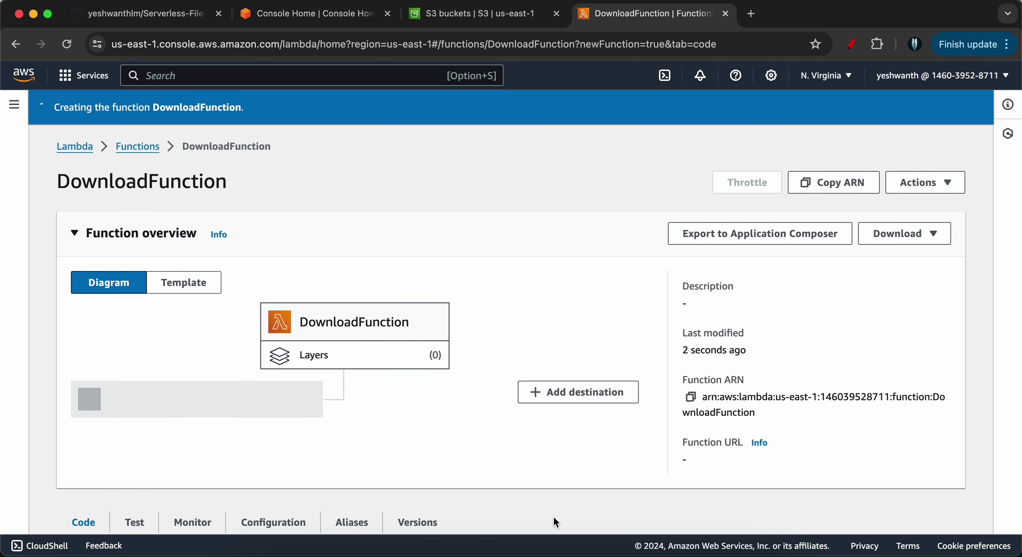
# Review Step 4 of the GitHub README on the API Gateway name, the /files resource, its methods and their Lambda integrations.
pyautogui.click(131, 15)
pyautogui.scroll(-3, 369, 273)
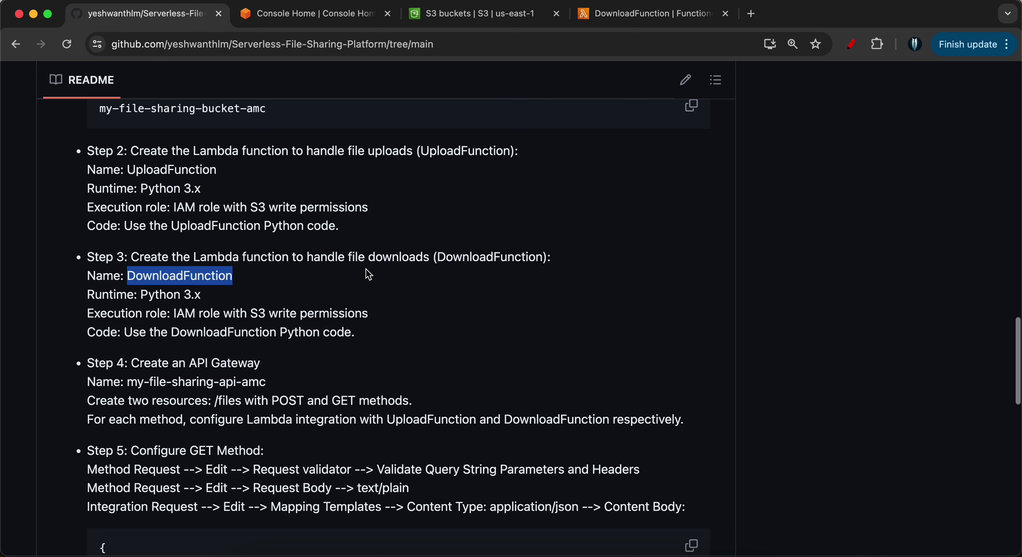
pyautogui.scroll(-3, 369, 274)
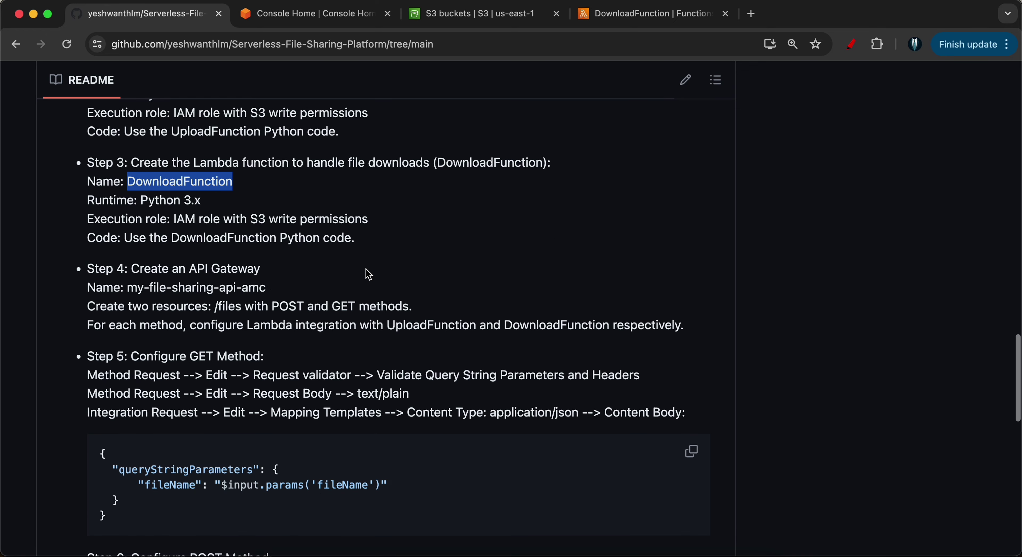
pyautogui.tripleClick(183, 261)
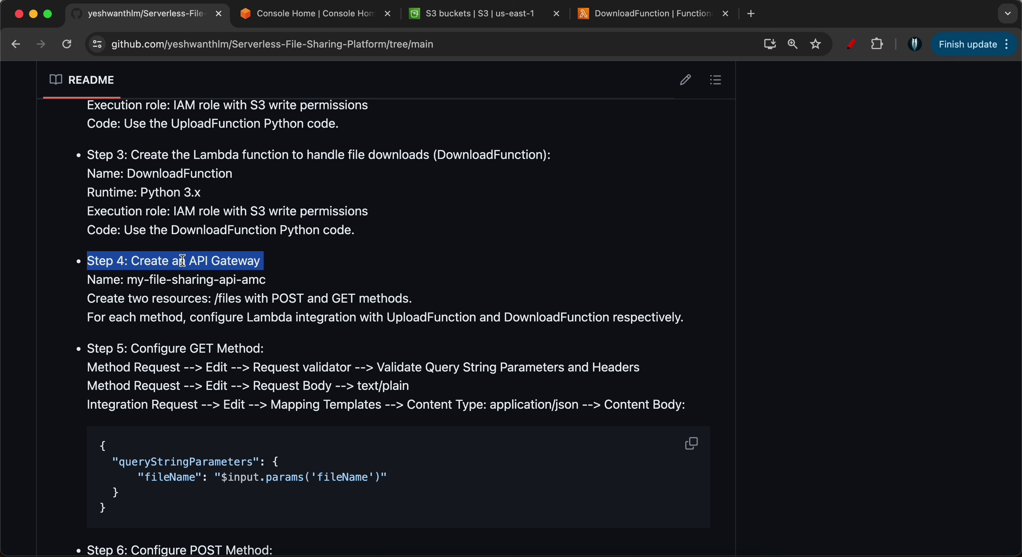
pyautogui.scroll(-2, 183, 261)
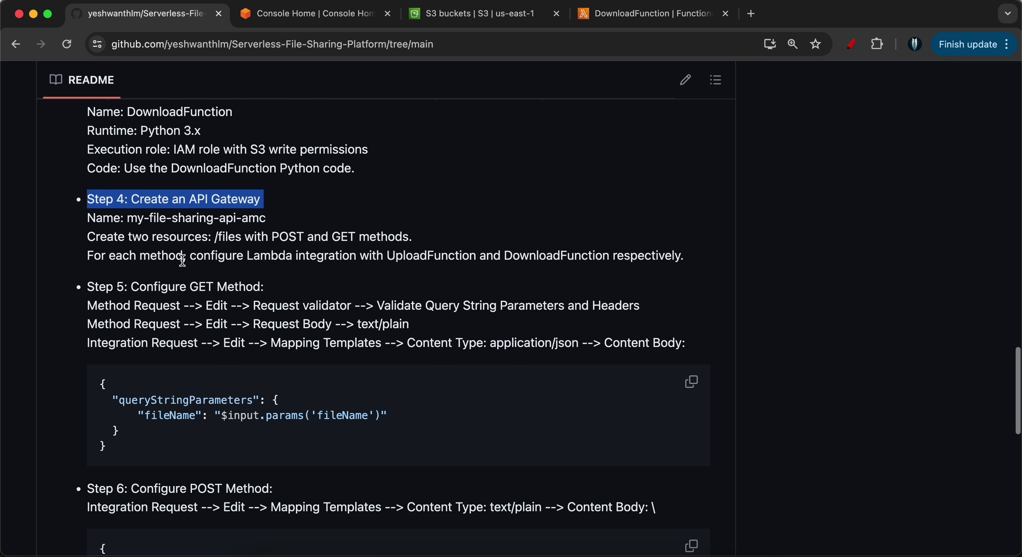
pyautogui.moveTo(128, 220); pyautogui.dragTo(267, 219)
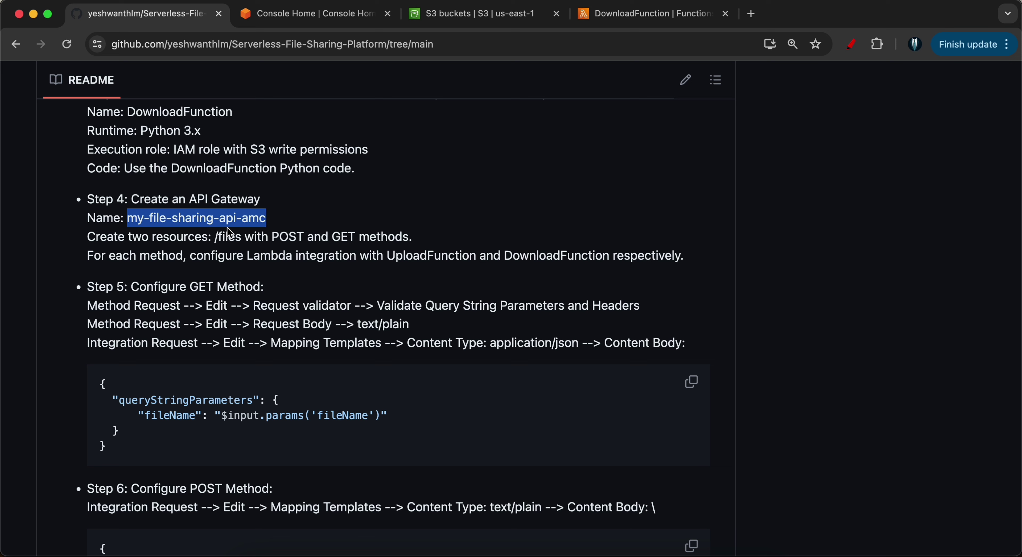
pyautogui.moveTo(212, 236); pyautogui.dragTo(241, 236)
pyautogui.doubleClick(286, 237)
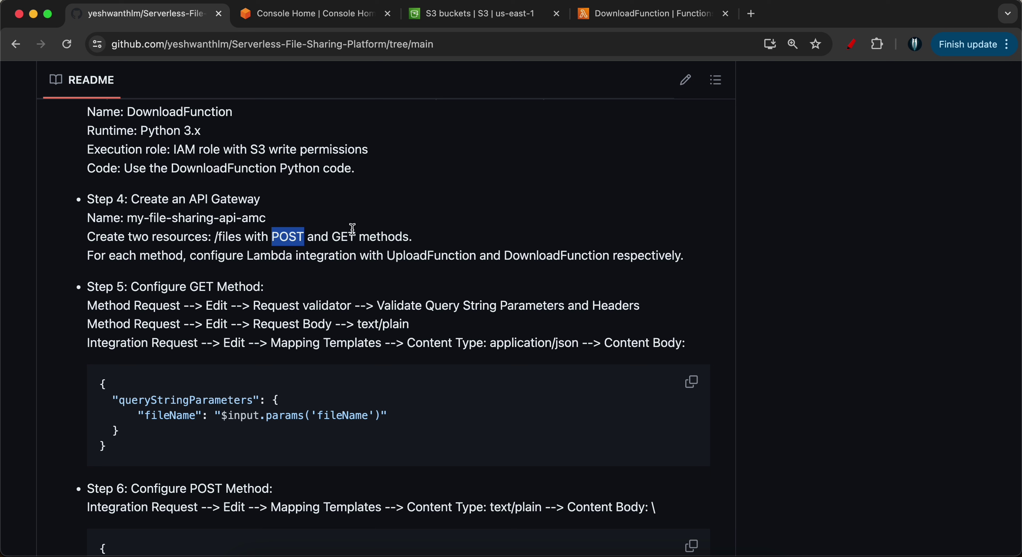
pyautogui.click(344, 237)
pyautogui.moveTo(420, 237); pyautogui.dragTo(288, 232)
pyautogui.click(152, 239)
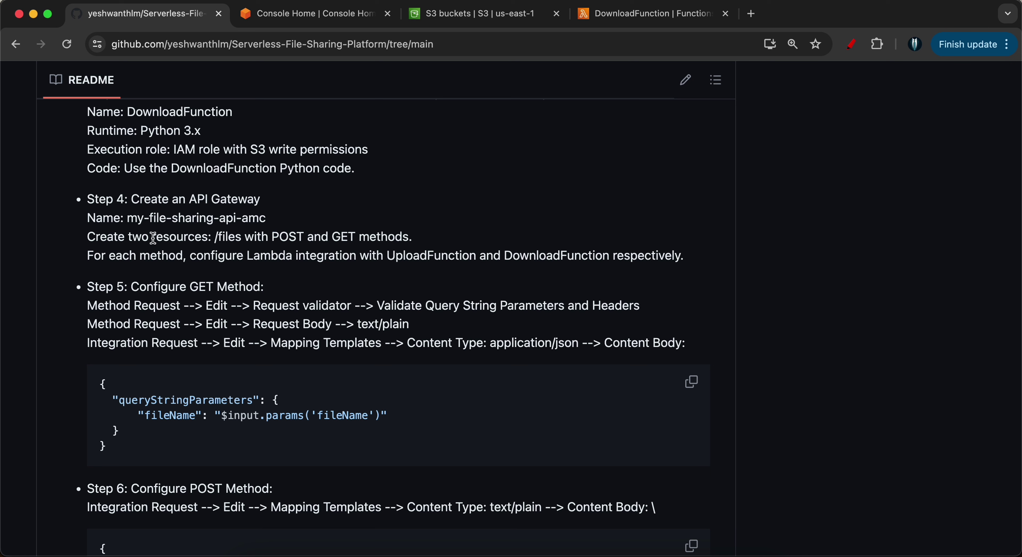
pyautogui.moveTo(192, 255); pyautogui.dragTo(292, 256)
pyautogui.tripleClick(317, 257)
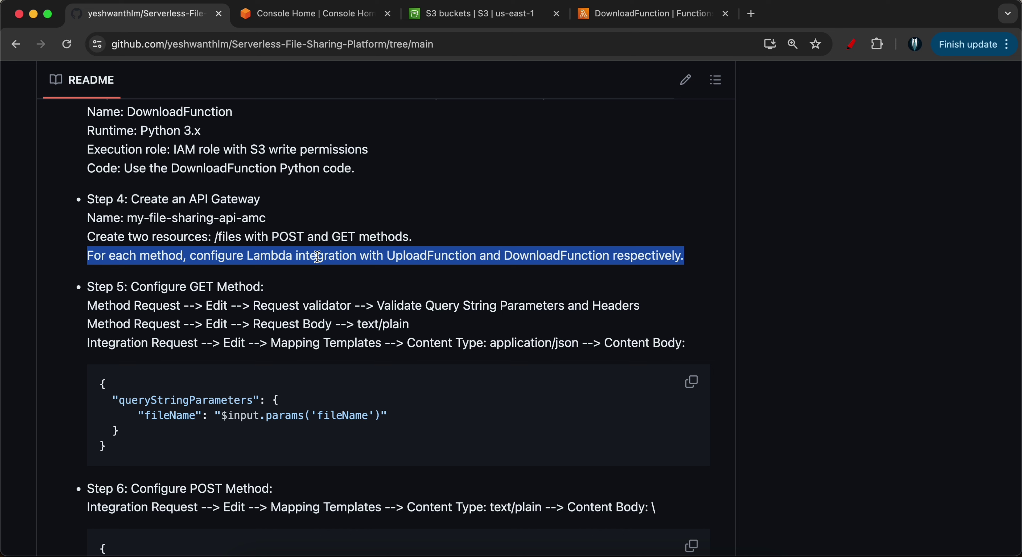
pyautogui.doubleClick(433, 257)
pyautogui.doubleClick(538, 258)
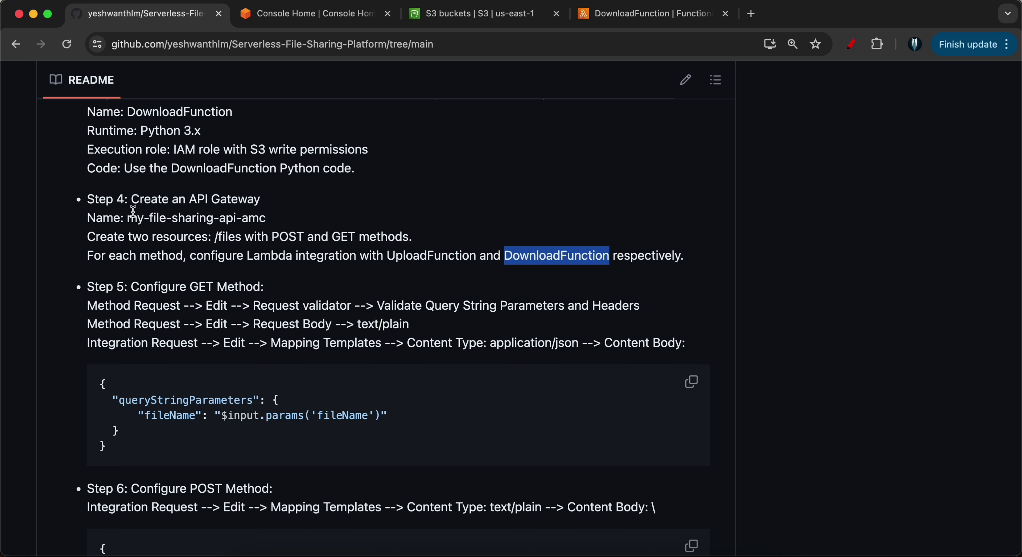
# Copy the API name my-file-sharing-api-amc from the README and open the API Gateway service in a separate browser tab.
pyautogui.click(129, 220)
pyautogui.moveTo(136, 221); pyautogui.dragTo(280, 218)
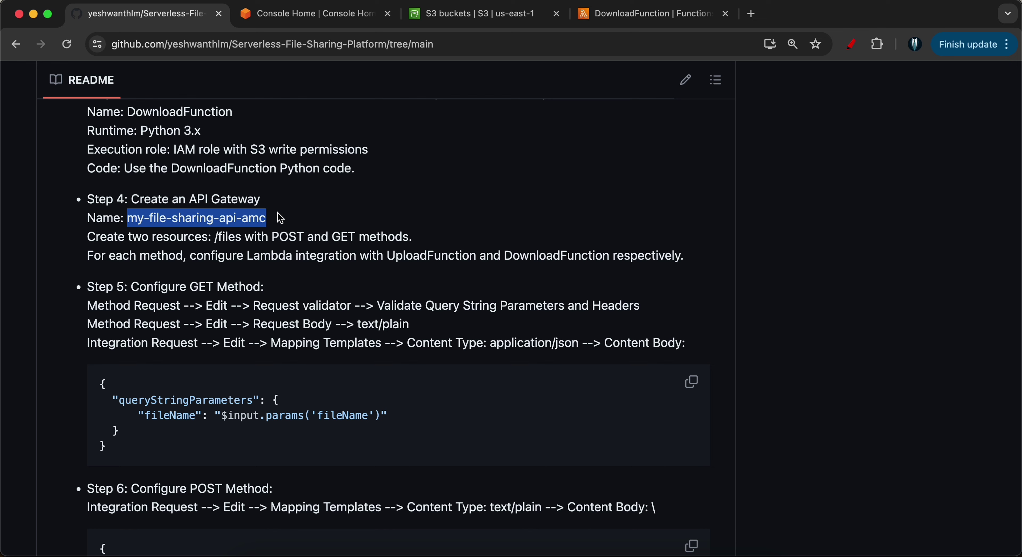
pyautogui.click(341, 14)
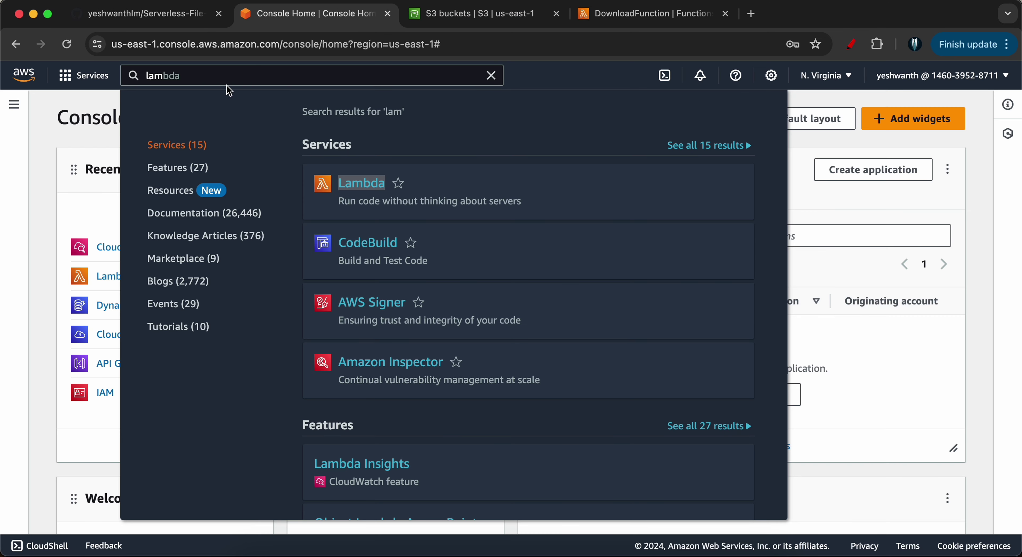
pyautogui.press('BackSpace')
pyautogui.press('BackSpace')
pyautogui.press('BackSpace')
pyautogui.write('Api')
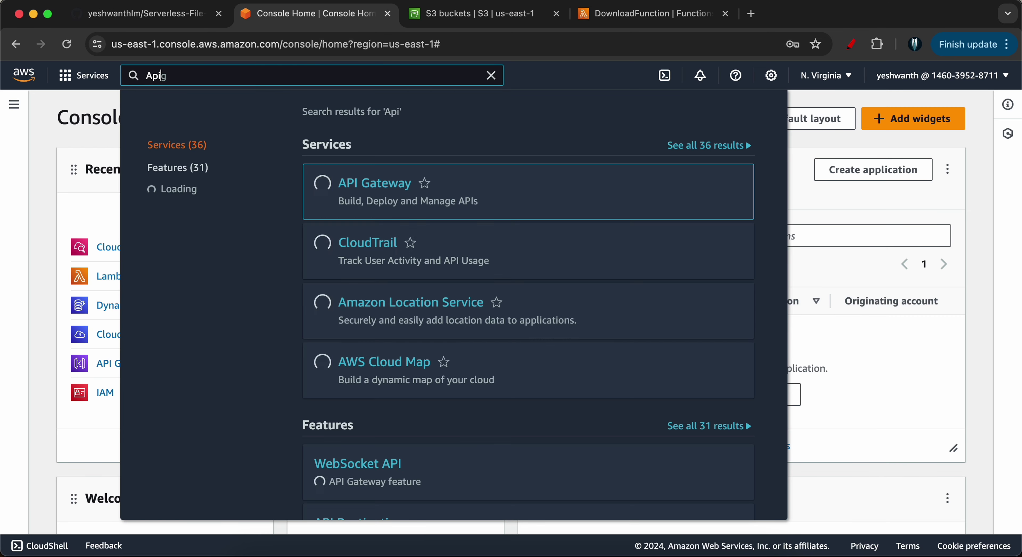
pyautogui.rightClick(357, 187)
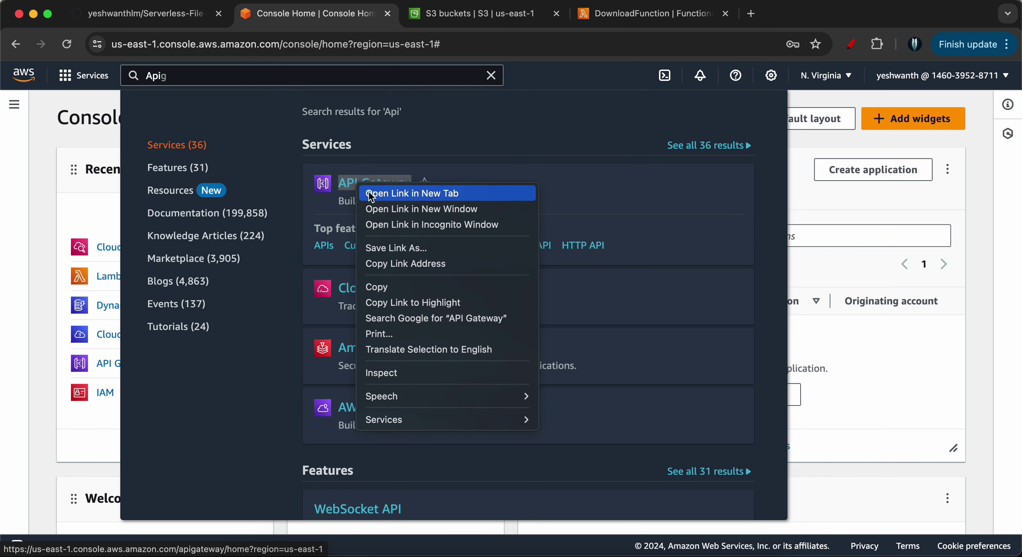
pyautogui.click(371, 194)
pyautogui.moveTo(456, 14); pyautogui.dragTo(698, 21)
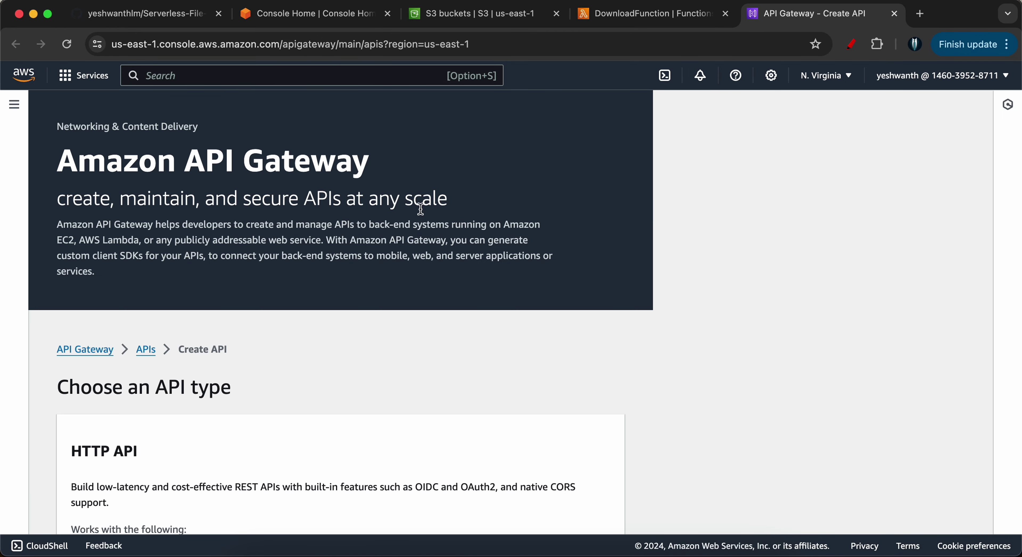
# Create a new REST API named my-file-sharing-api-amc.
pyautogui.scroll(-15, 383, 278)
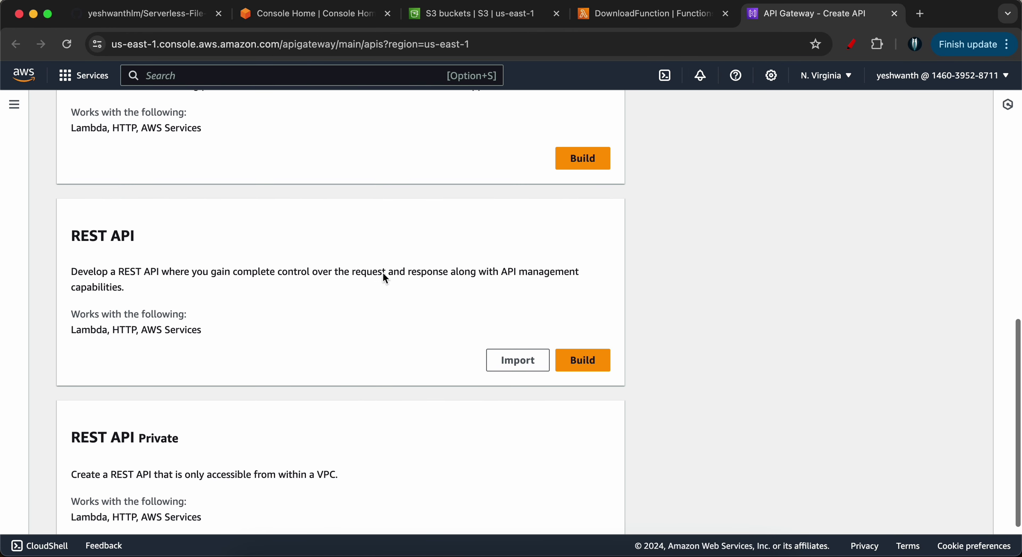
pyautogui.click(591, 358)
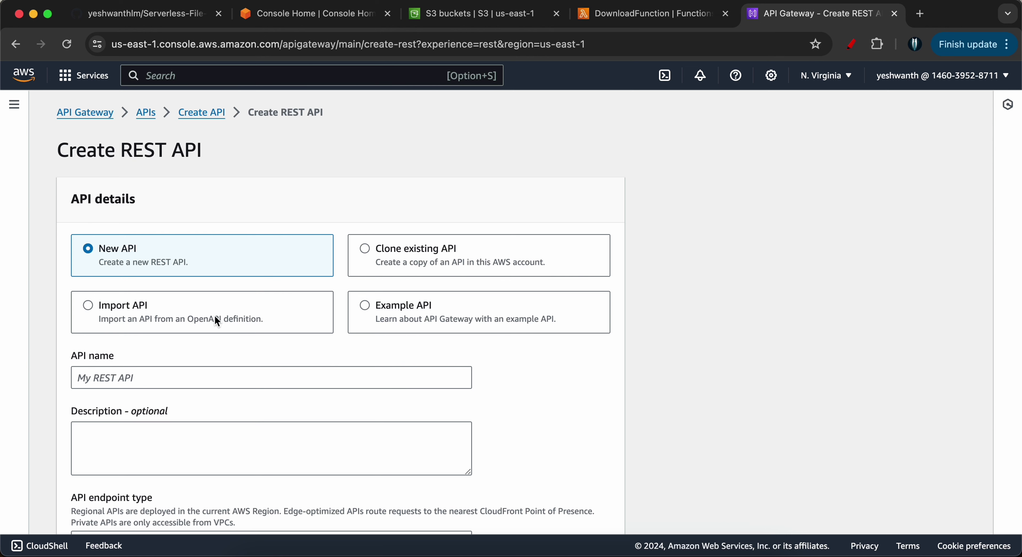
pyautogui.scroll(-5, 144, 246)
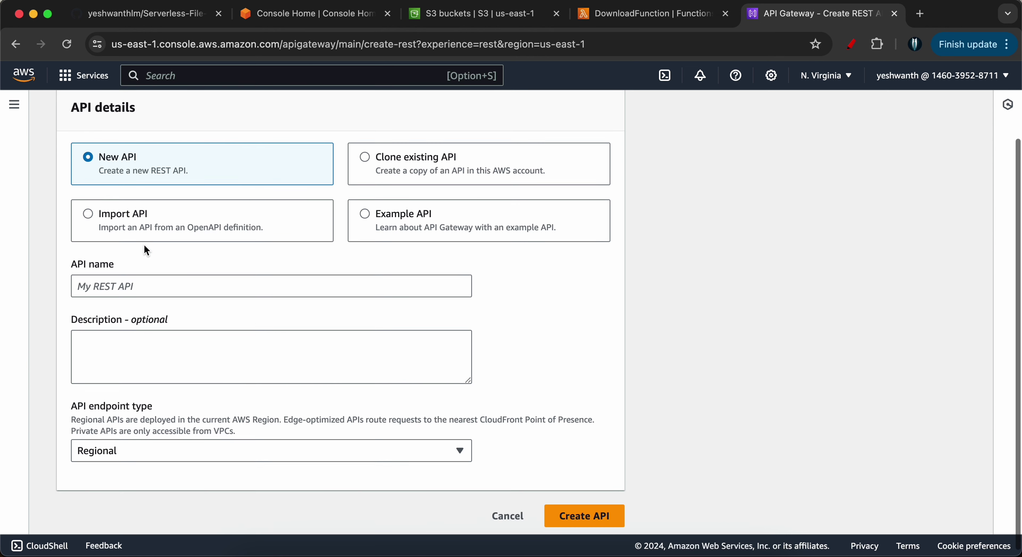
pyautogui.click(99, 272)
pyautogui.write('my-file-sharing-api-amd')
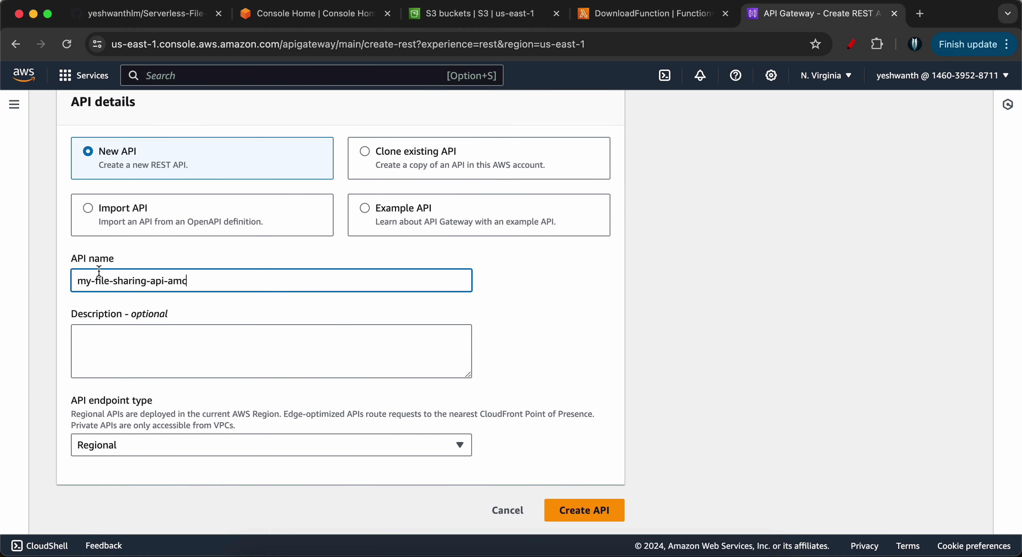
pyautogui.click(560, 510)
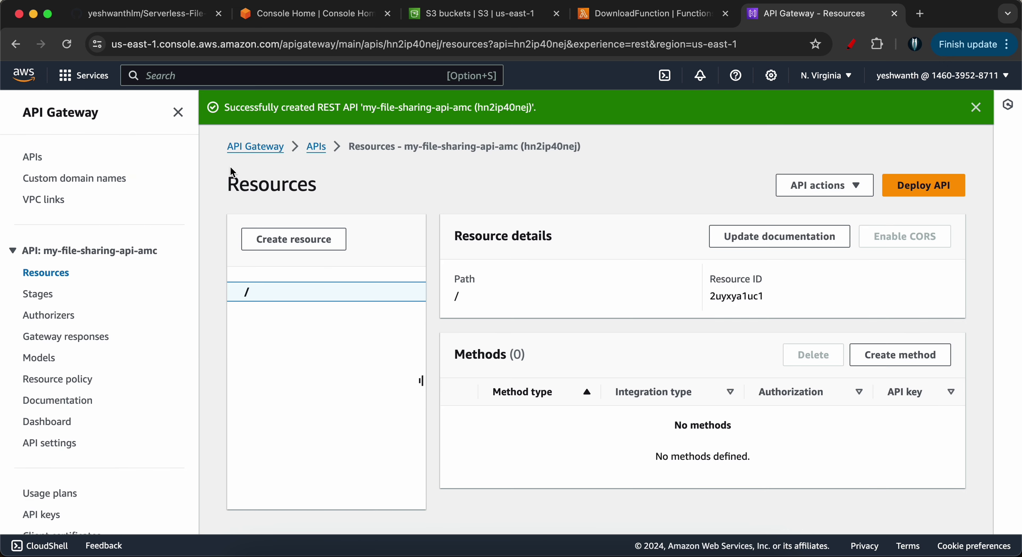
# Copy the resource path /files from Step 4 of the README and return to the API's resources page.
pyautogui.click(147, 13)
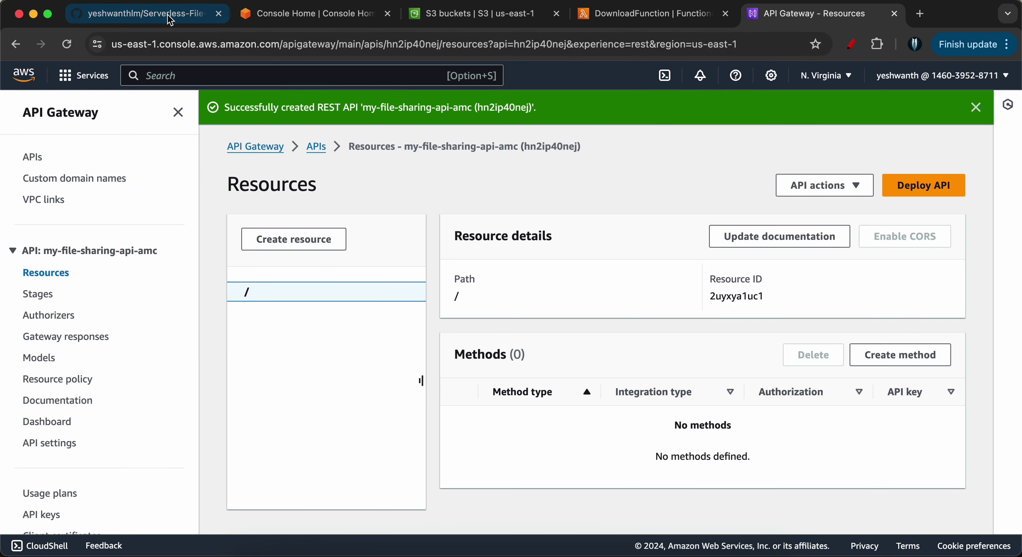
pyautogui.moveTo(215, 237); pyautogui.dragTo(245, 237)
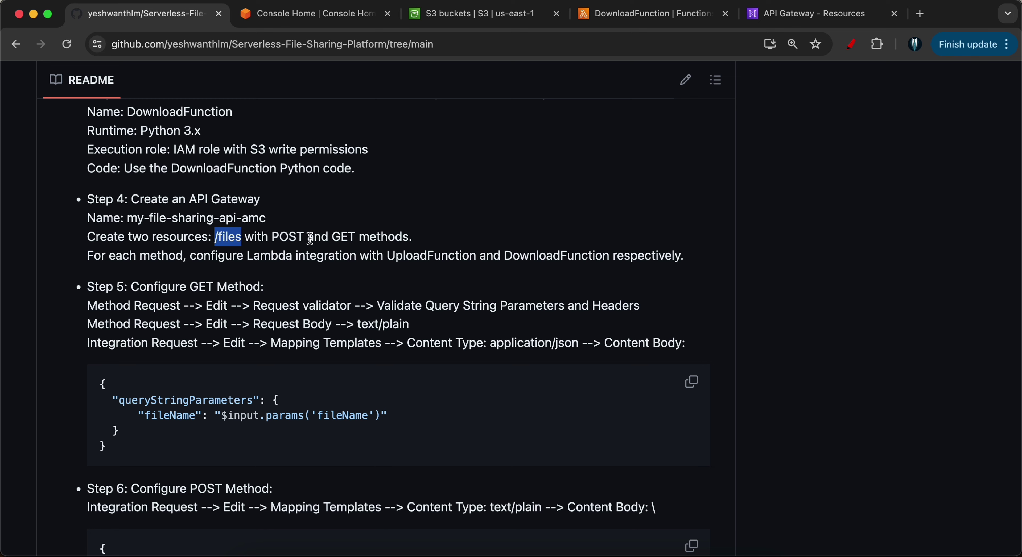
pyautogui.click(794, 23)
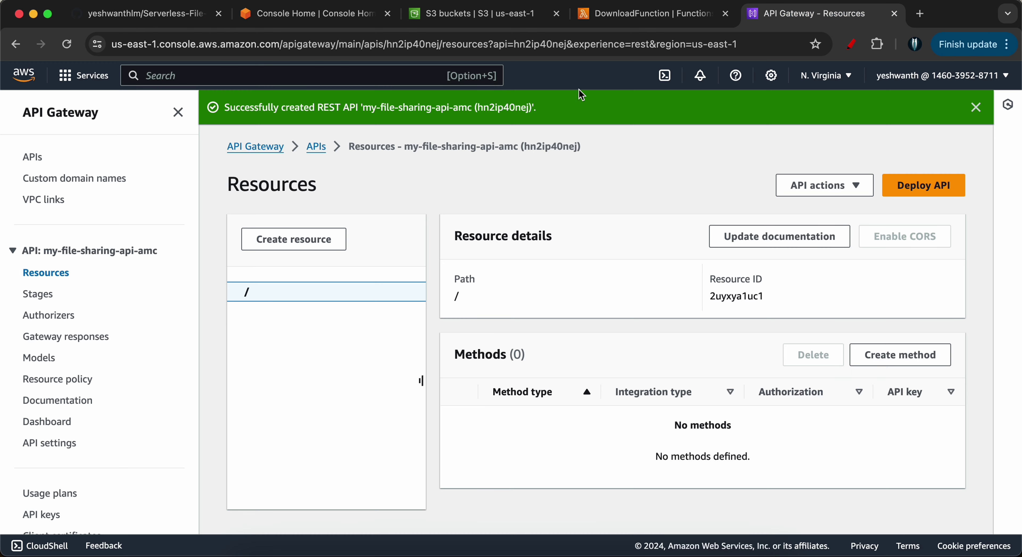
# Create a resource named files under the root path / with CORS enabled.
pyautogui.click(278, 240)
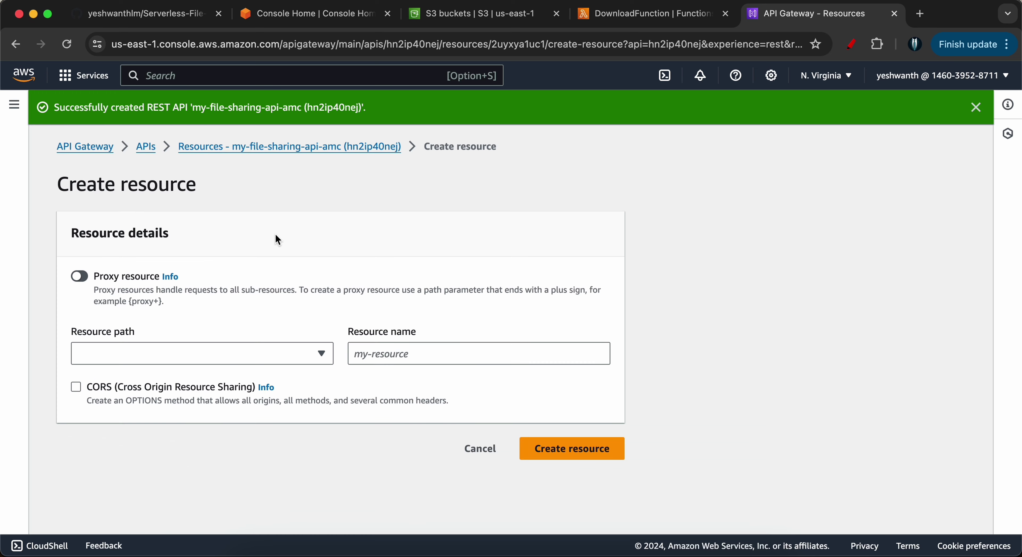
pyautogui.click(108, 357)
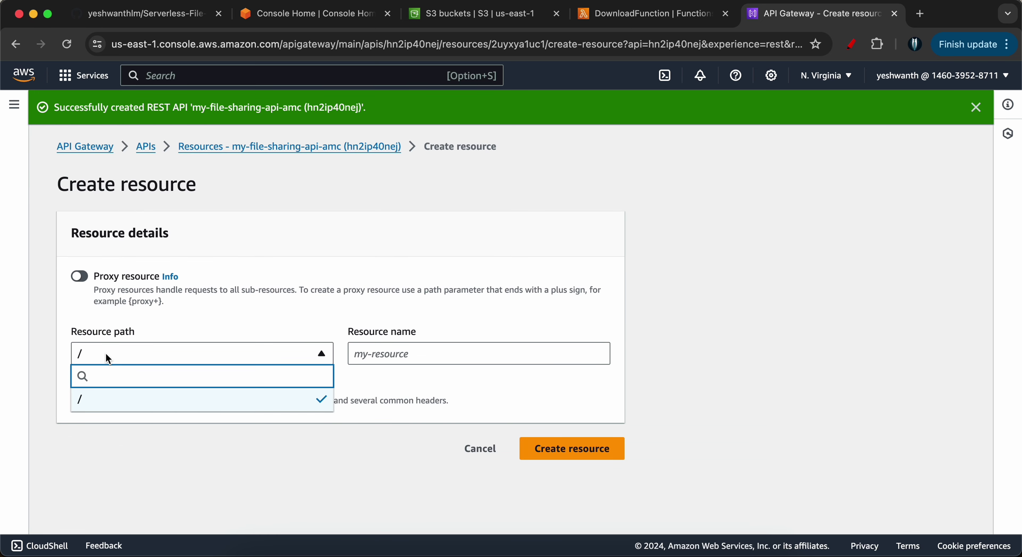
pyautogui.click(117, 360)
pyautogui.click(358, 360)
pyautogui.write('/files')
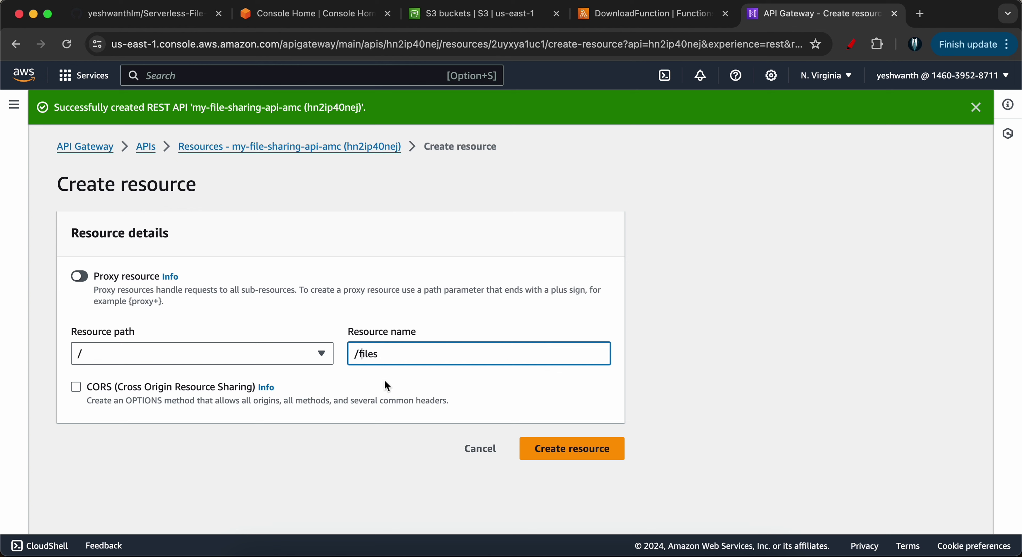
pyautogui.press('BackSpace')
pyautogui.click(76, 386)
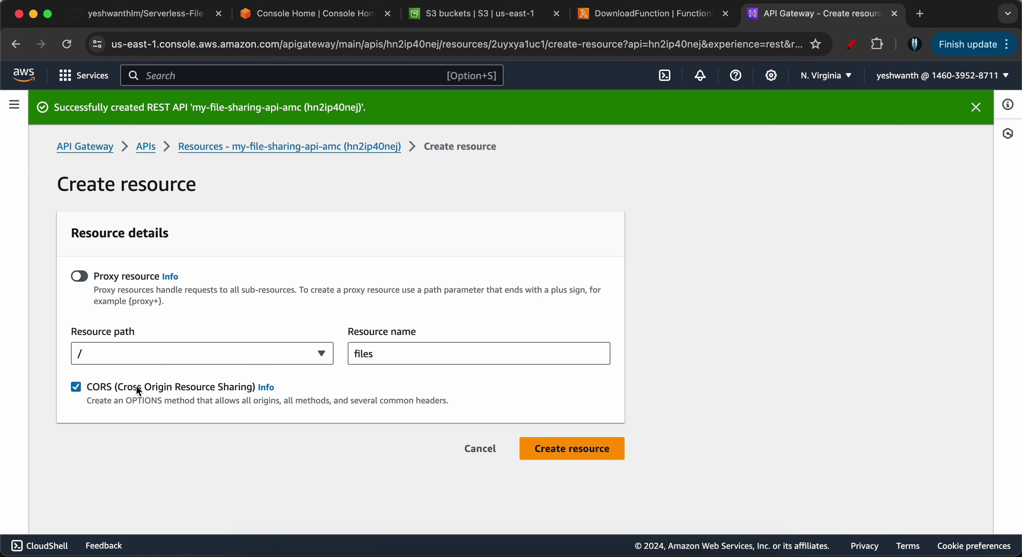
pyautogui.click(542, 450)
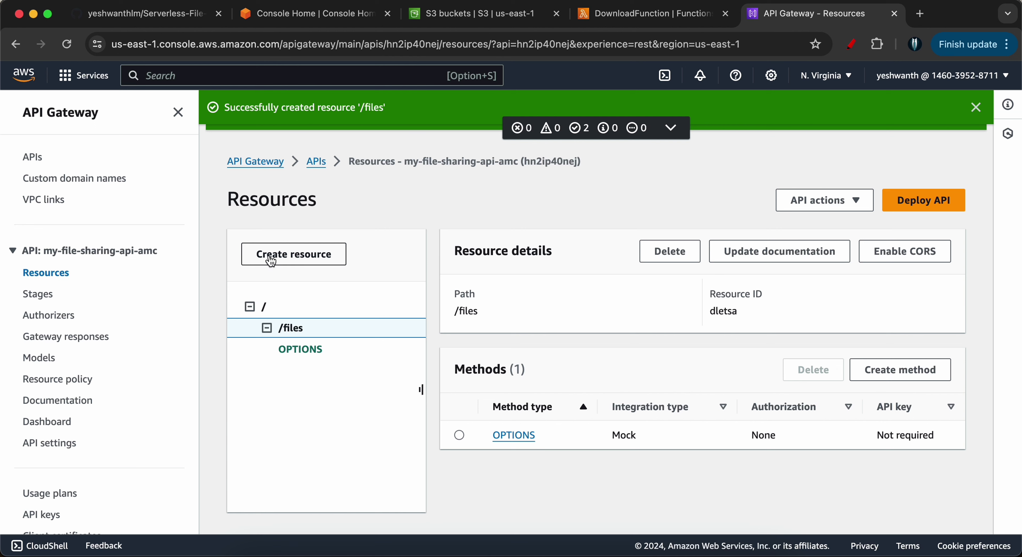
# Check the README's Step 4 instruction on the /files resource and its methods, and return to the API's resources page.
pyautogui.click(126, 14)
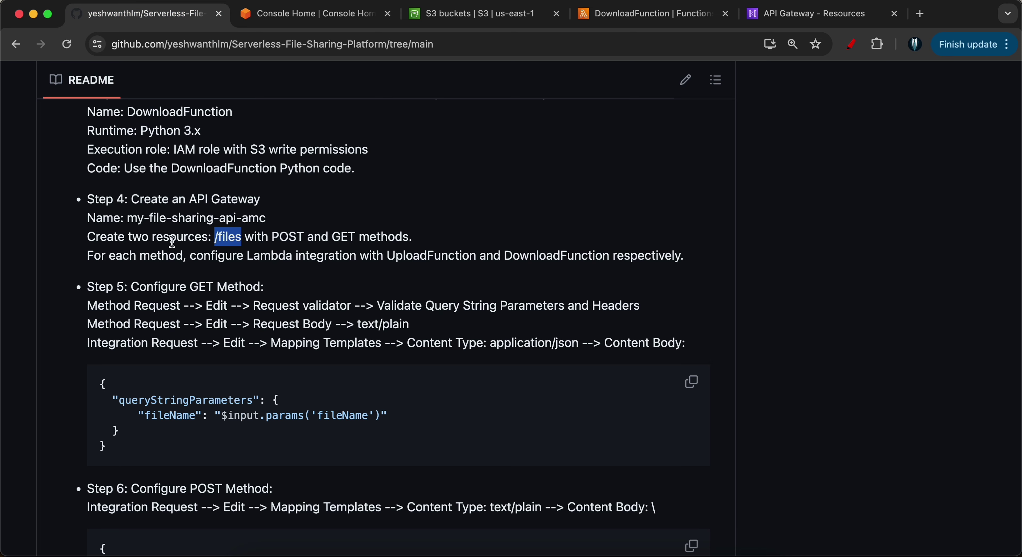
pyautogui.tripleClick(224, 238)
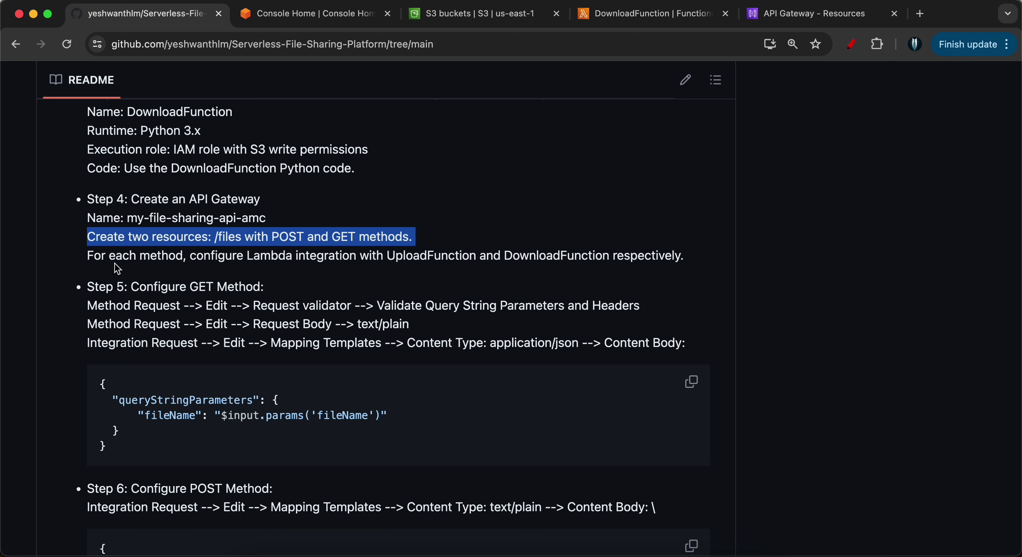
pyautogui.press('super+5')
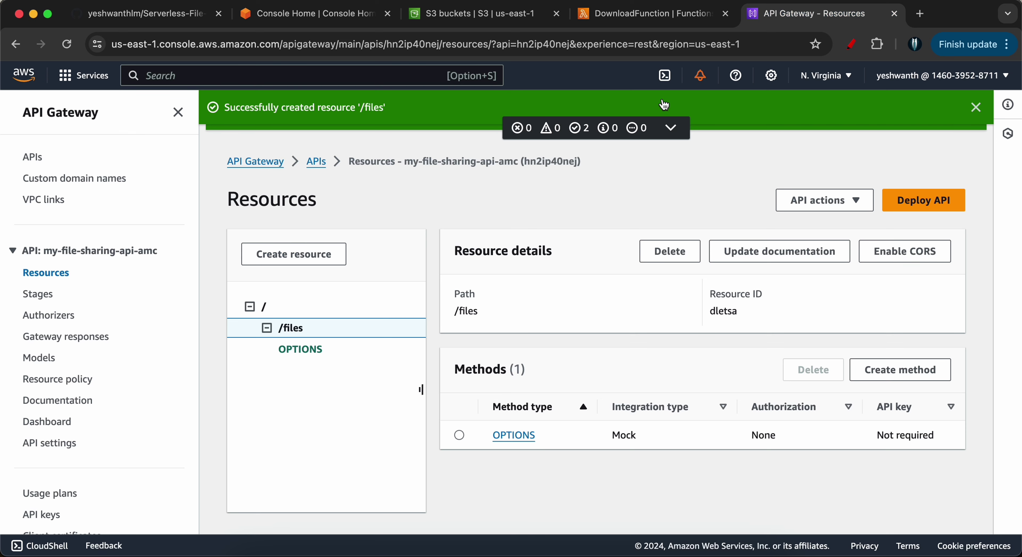
# Dismiss the notifications and start a new method on the /files resource with POST as the method type.
pyautogui.click(981, 108)
pyautogui.click(980, 108)
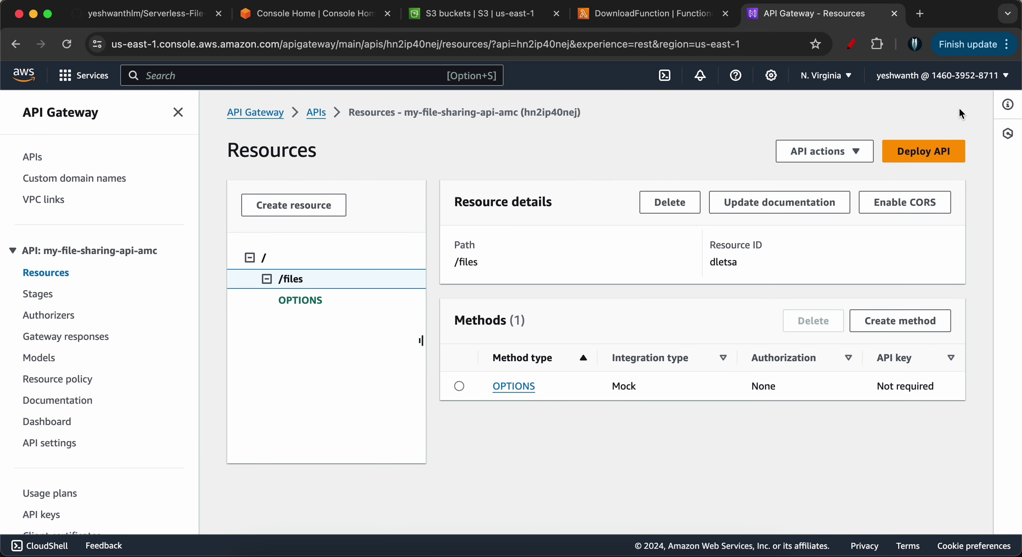
pyautogui.click(865, 323)
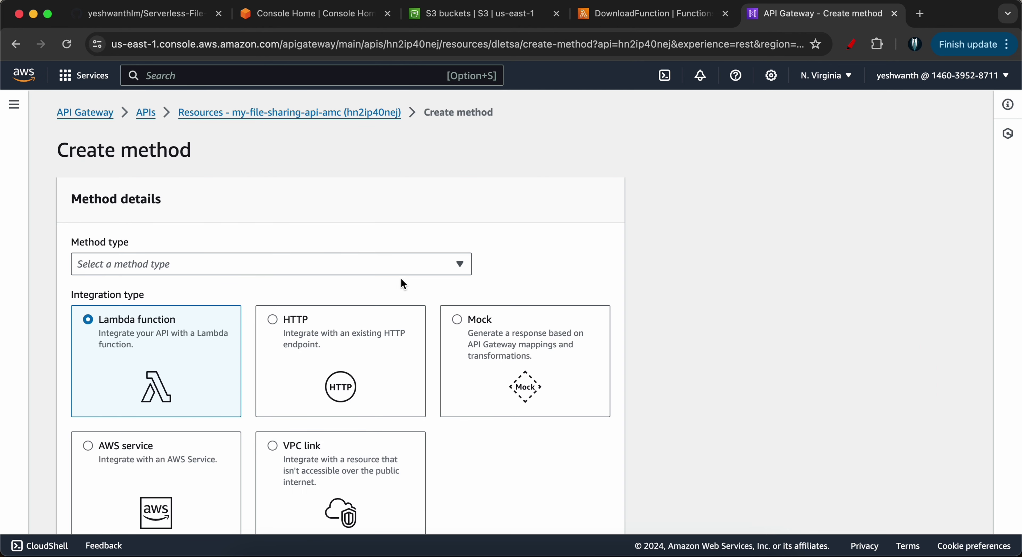
pyautogui.scroll(-4, 221, 281)
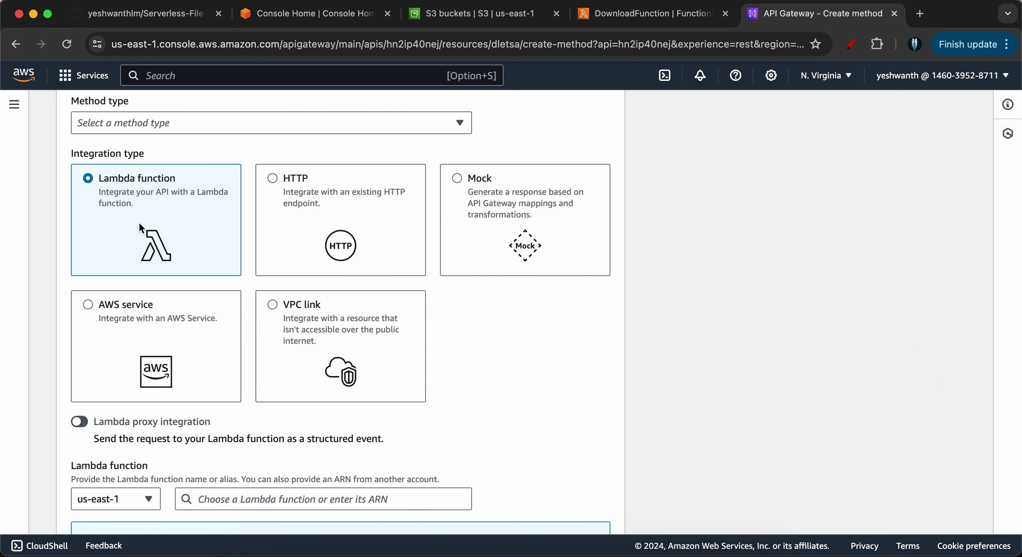
pyautogui.click(147, 127)
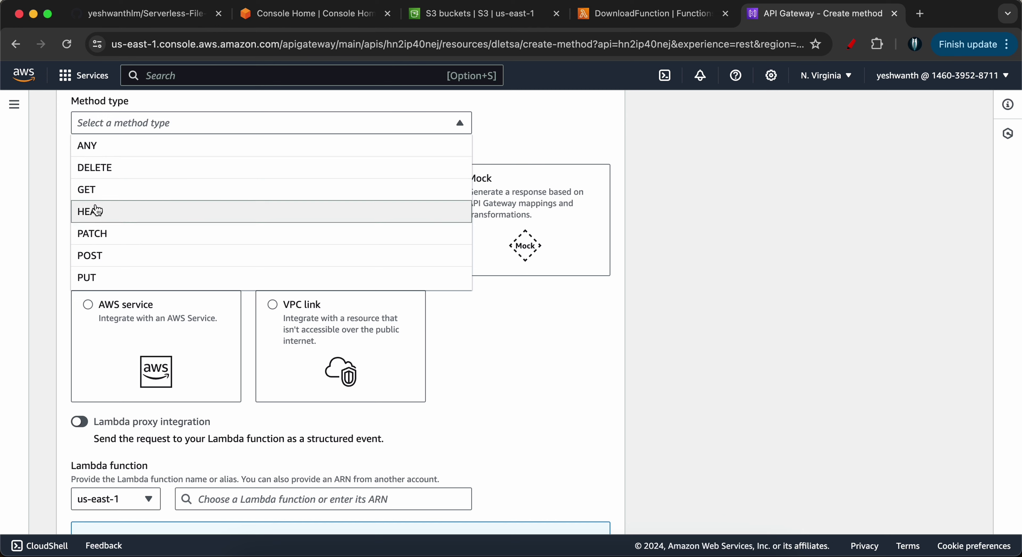
pyautogui.click(101, 265)
# Check in the README's Step 4 which Lambda functions the POST and GET methods use, and return to the method form.
pyautogui.click(159, 16)
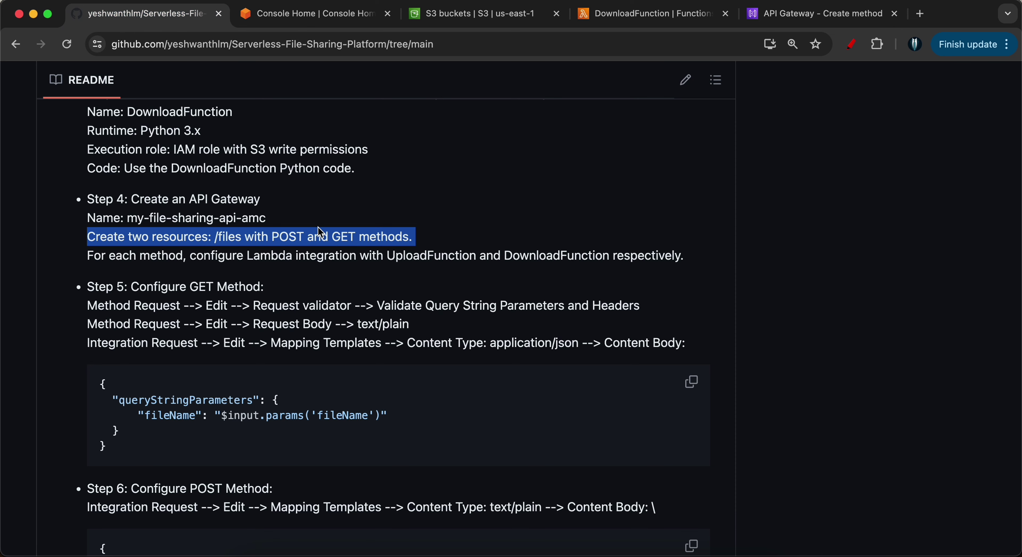
pyautogui.doubleClick(290, 238)
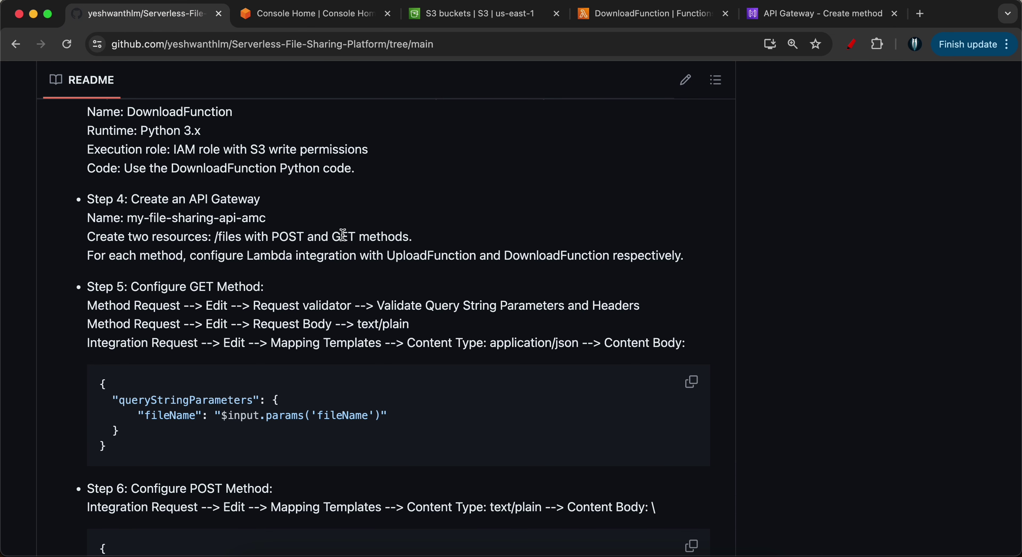
pyautogui.doubleClick(343, 236)
pyautogui.doubleClick(283, 236)
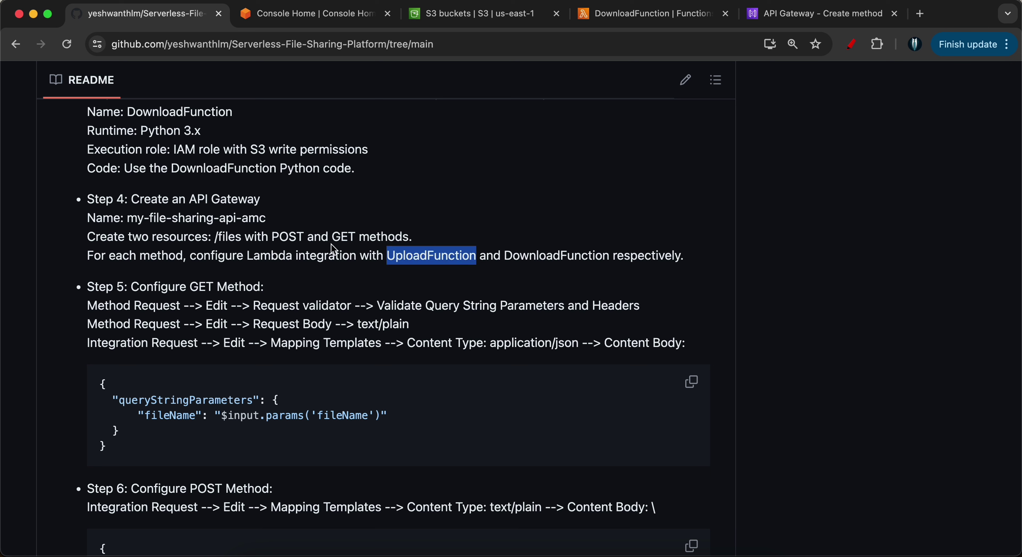
pyautogui.doubleClick(341, 238)
pyautogui.doubleClick(516, 255)
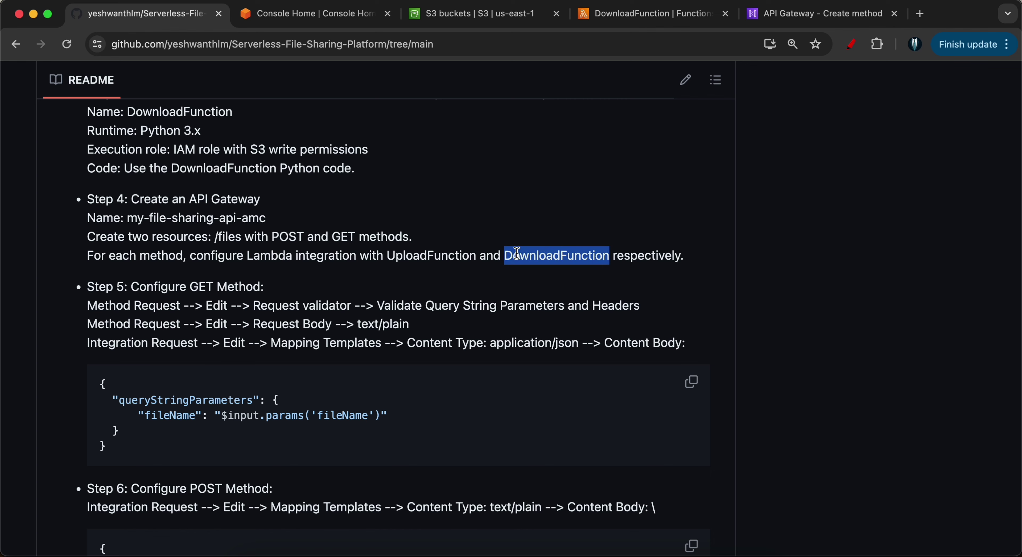
pyautogui.click(780, 22)
# Integrate the POST method with the UploadFunction Lambda in us-east-1 and create the method.
pyautogui.scroll(2, 160, 249)
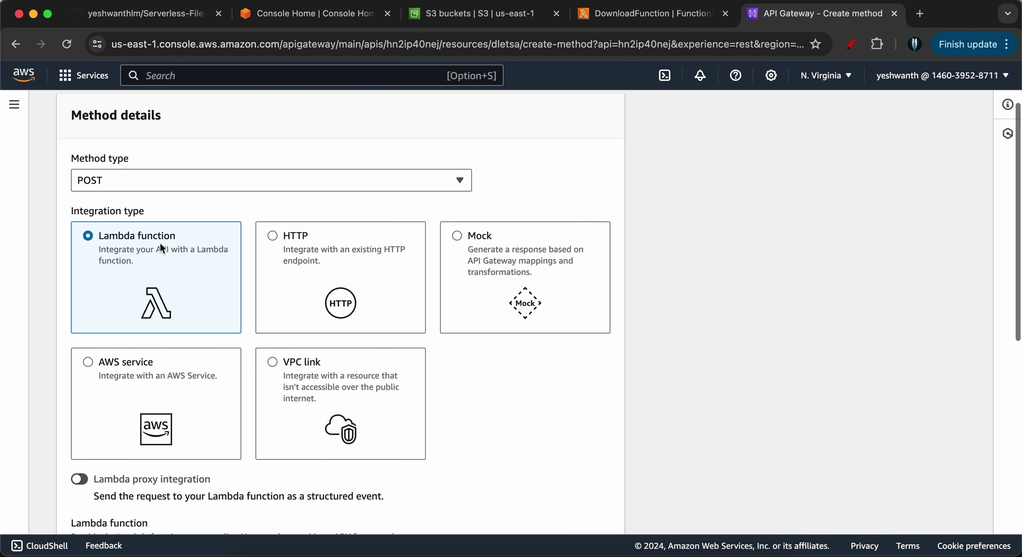
pyautogui.scroll(-7, 167, 253)
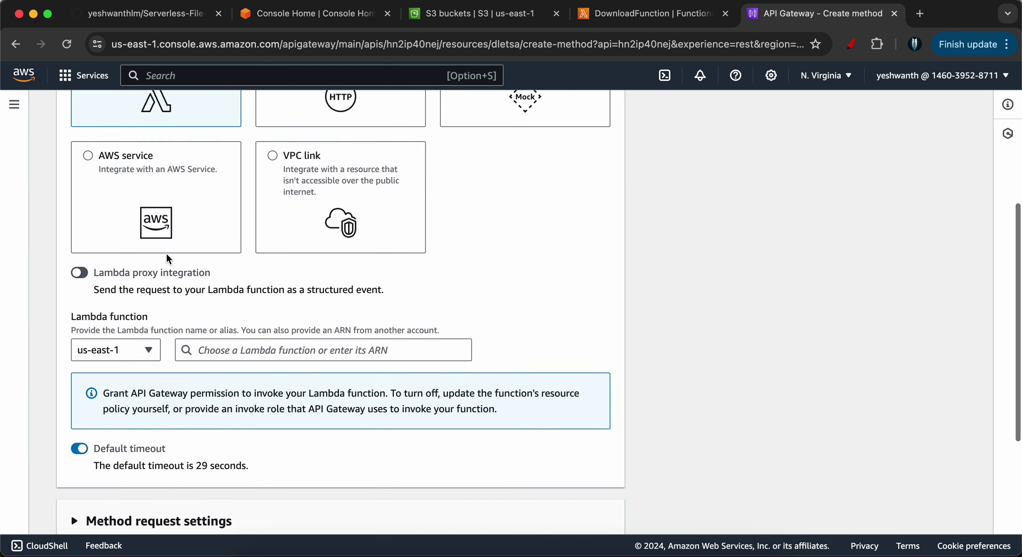
pyautogui.click(229, 266)
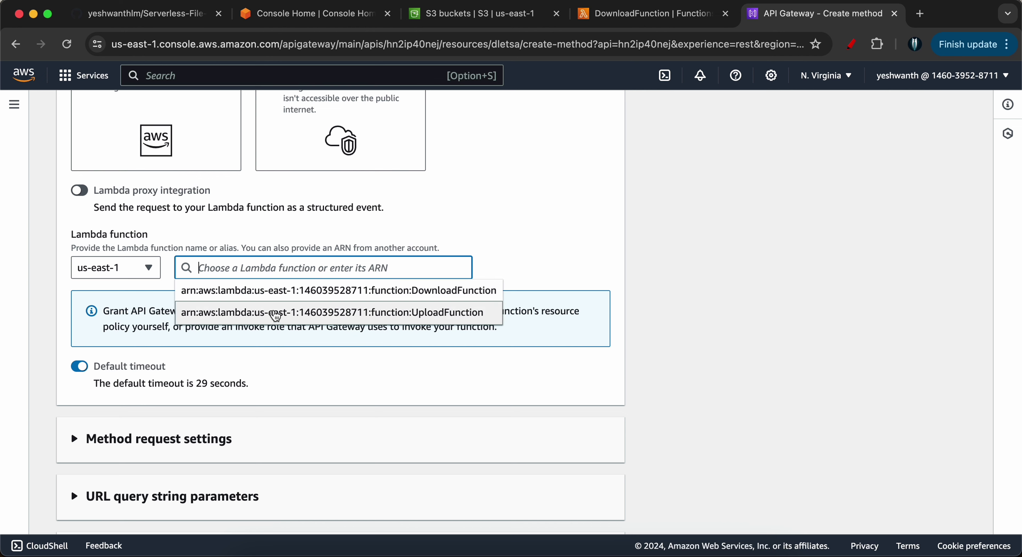
pyautogui.click(273, 312)
pyautogui.scroll(-2, 272, 313)
pyautogui.scroll(-2, 272, 313)
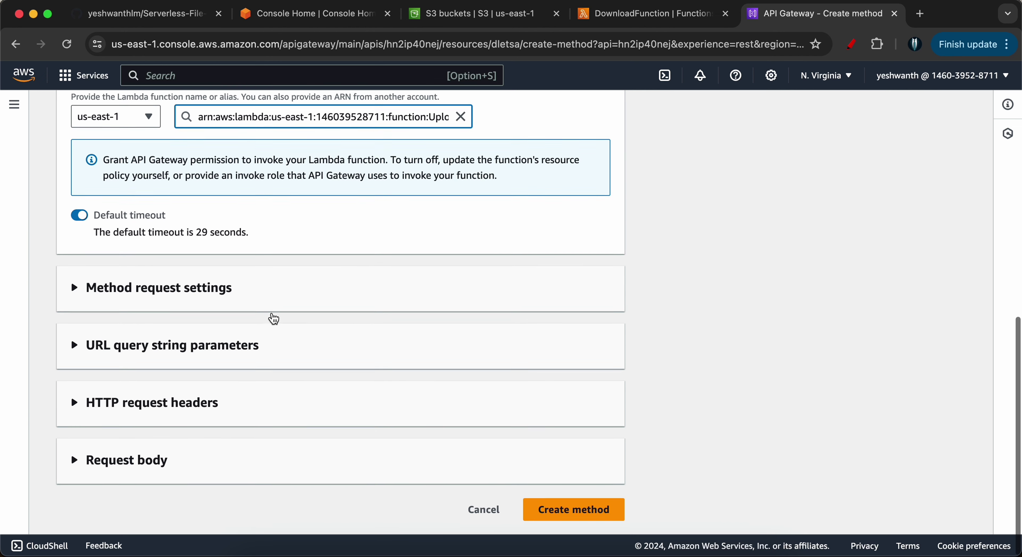
pyautogui.click(544, 501)
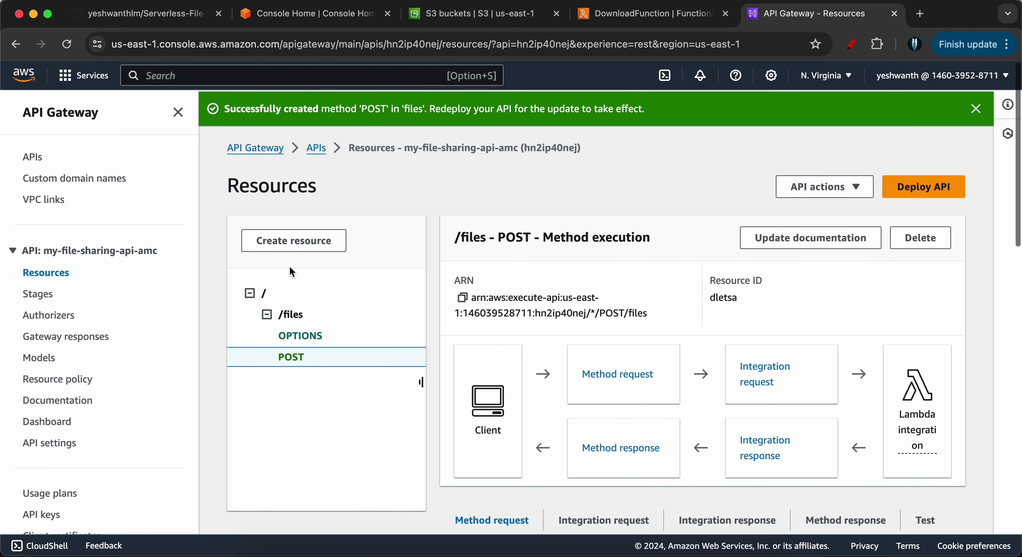
# Start another method on the /files resource with GET as the method type.
pyautogui.click(289, 315)
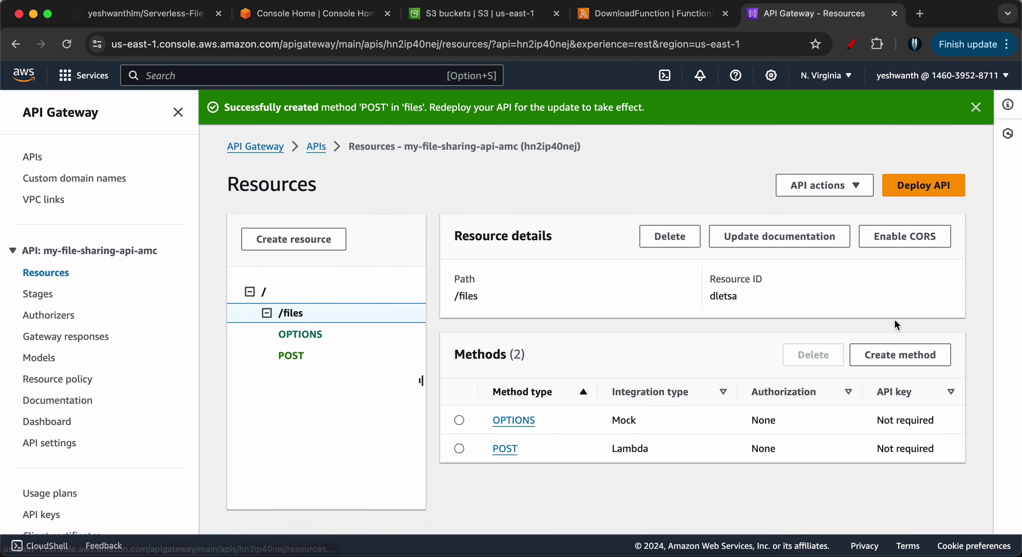
pyautogui.click(881, 355)
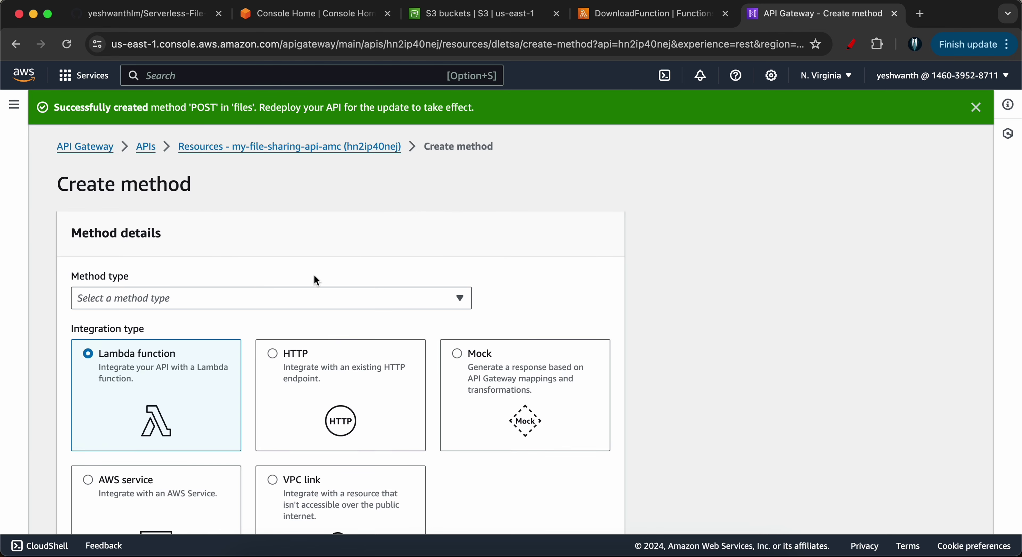
pyautogui.click(189, 299)
pyautogui.click(104, 366)
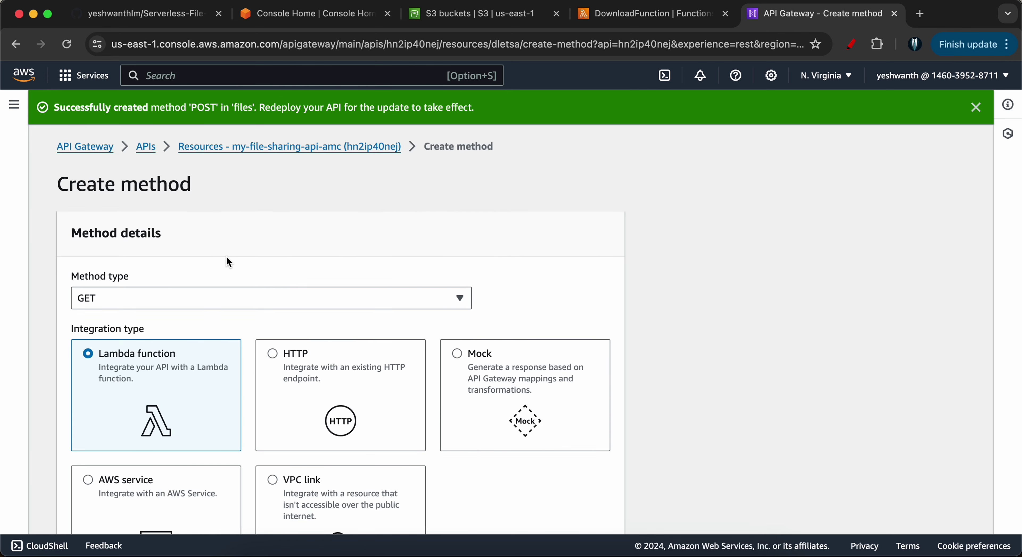
# Integrate the GET method with the DownloadFunction Lambda in us-east-1 and create the method.
pyautogui.scroll(-5, 229, 262)
pyautogui.scroll(-2, 228, 261)
pyautogui.scroll(2, 229, 261)
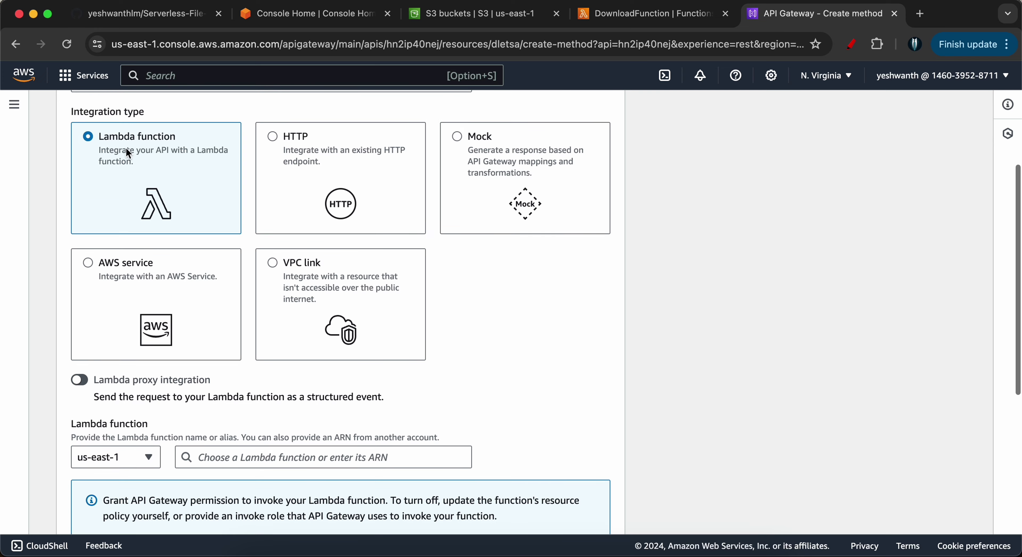
pyautogui.scroll(-3, 185, 240)
pyautogui.click(270, 325)
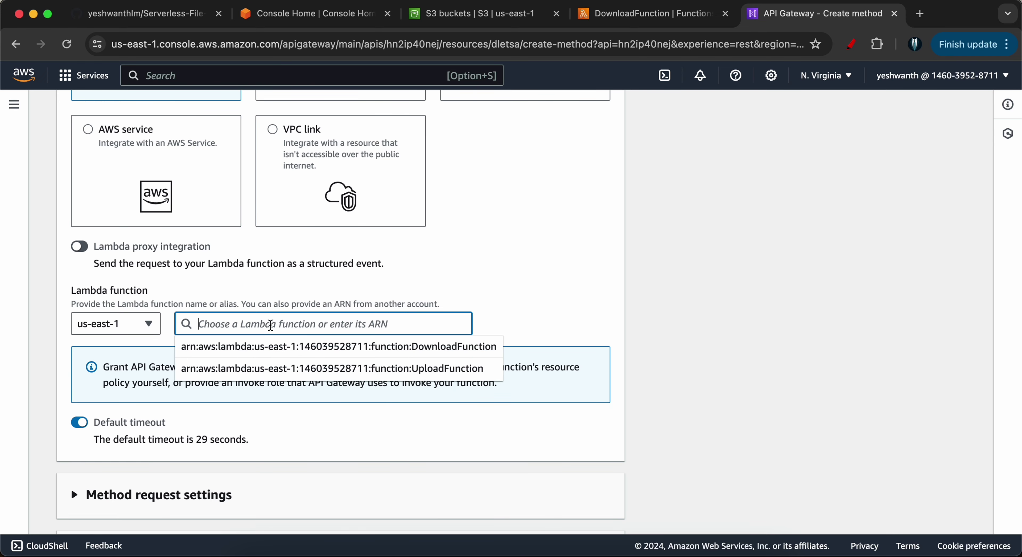
pyautogui.click(351, 354)
pyautogui.scroll(-4, 351, 357)
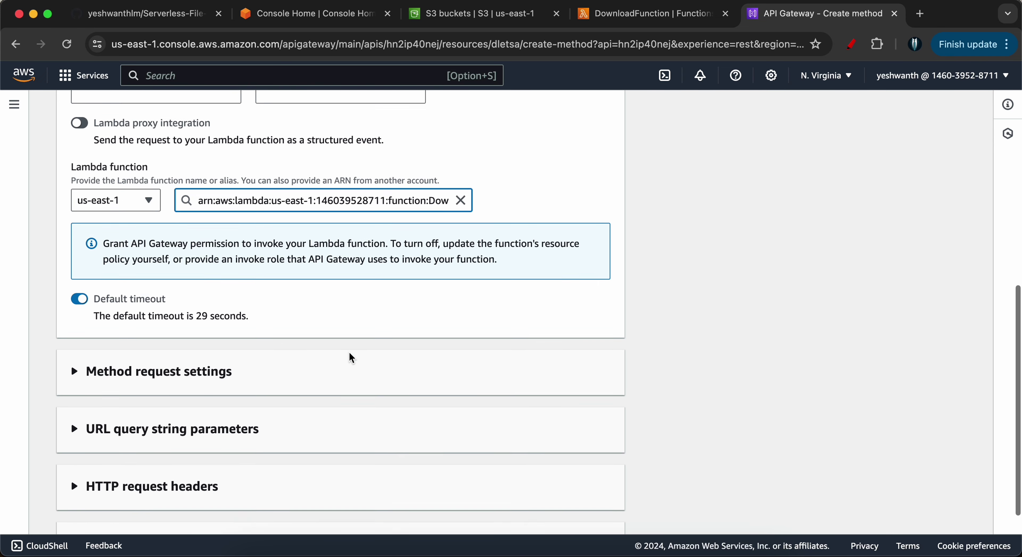
pyautogui.scroll(-1, 217, 277)
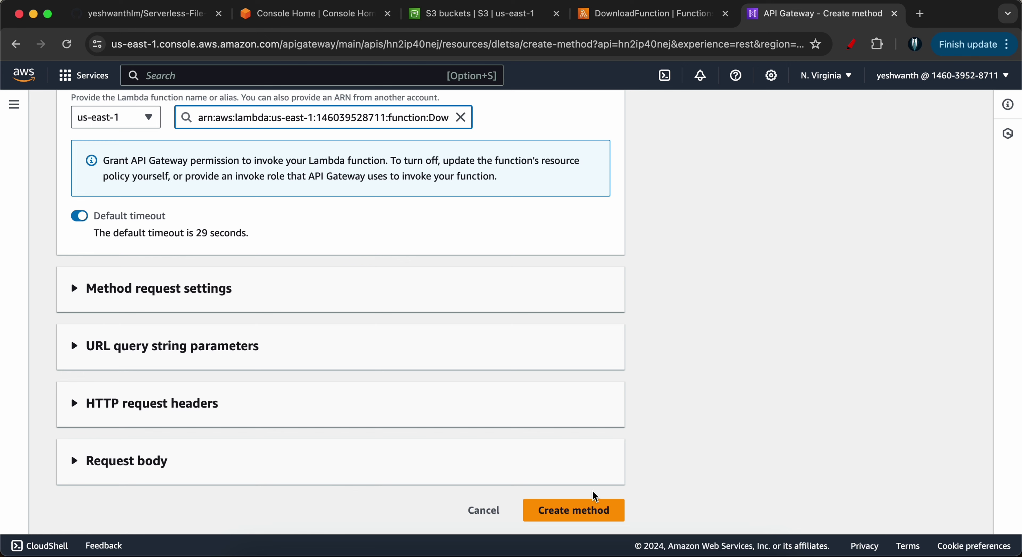
pyautogui.click(584, 511)
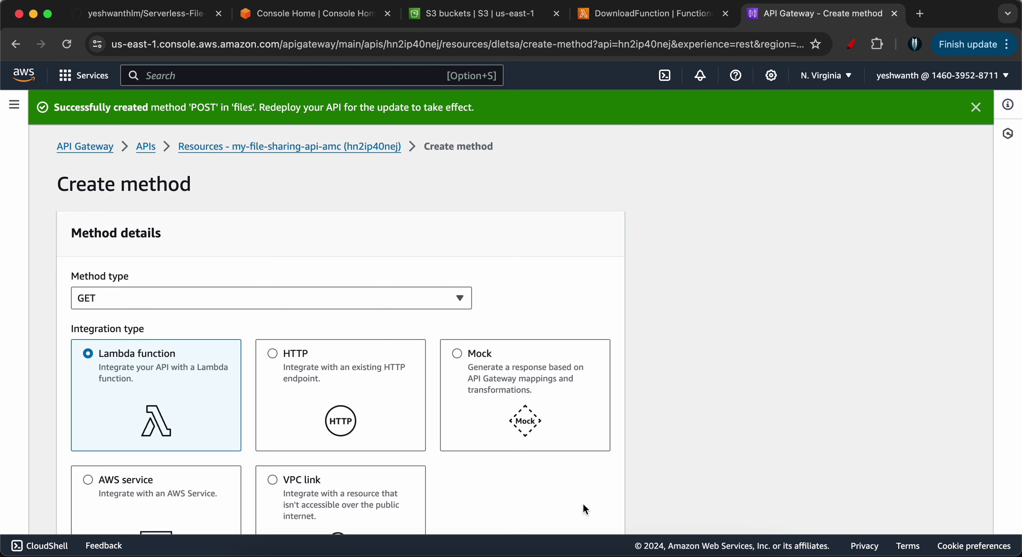
pyautogui.click(976, 108)
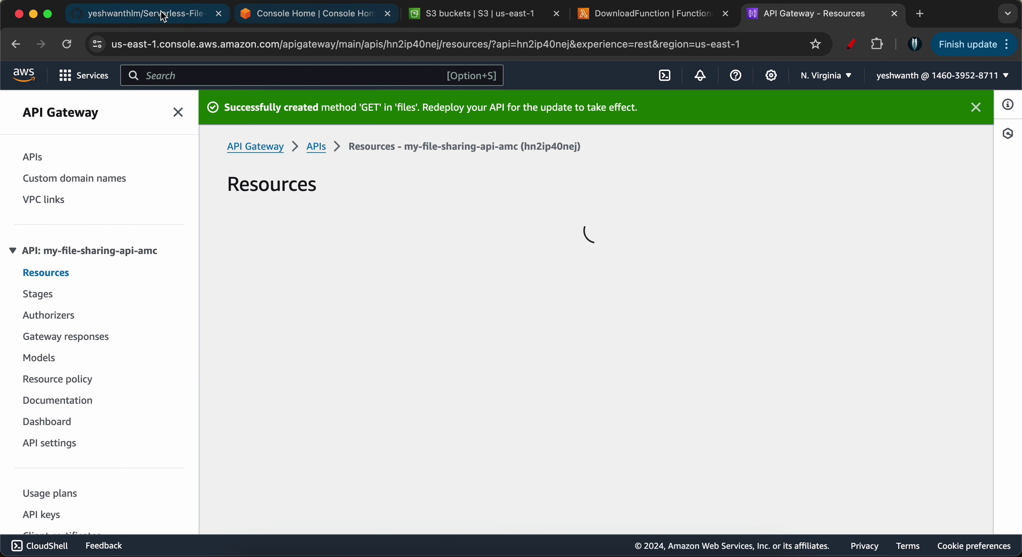
# Review the GET and POST method instructions and the architecture diagram in the GitHub README.
pyautogui.click(161, 14)
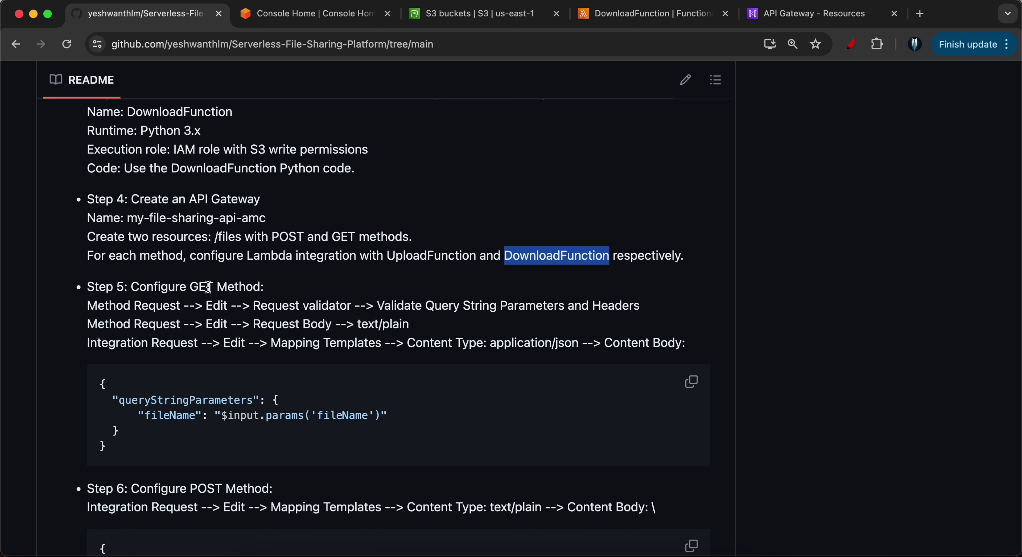
pyautogui.click(294, 231)
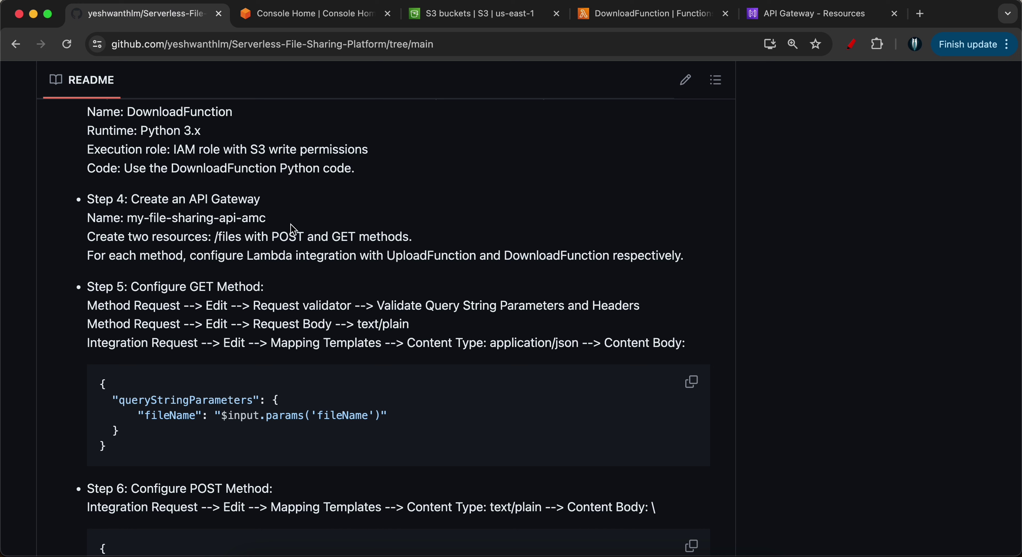
pyautogui.doubleClick(345, 234)
pyautogui.scroll(-5, 346, 230)
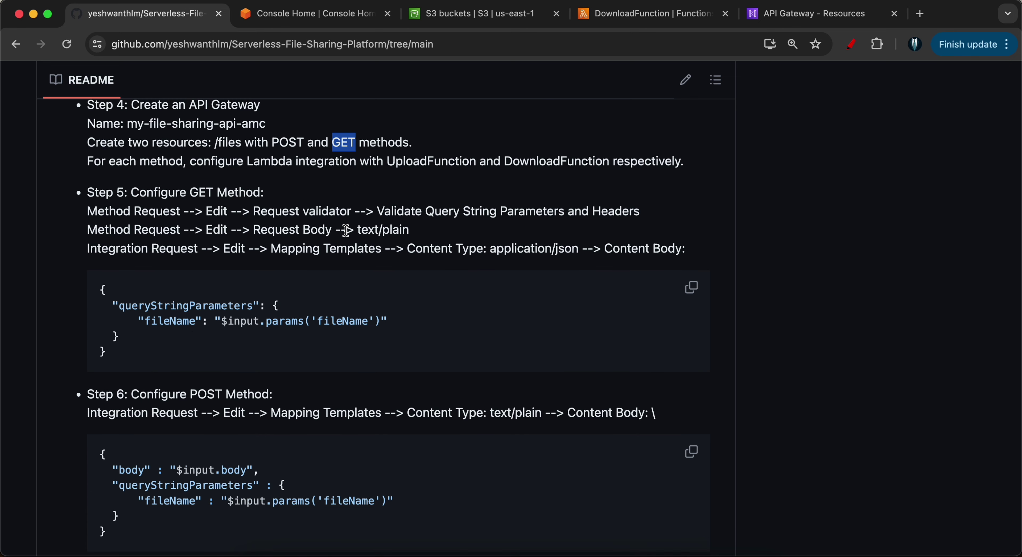
pyautogui.scroll(15, 345, 230)
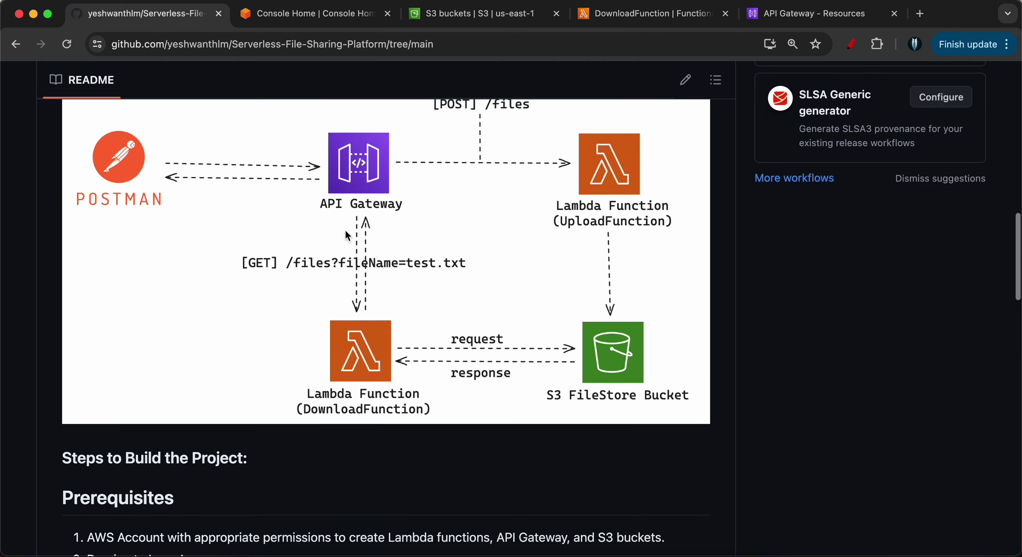
pyautogui.scroll(10, 179, 232)
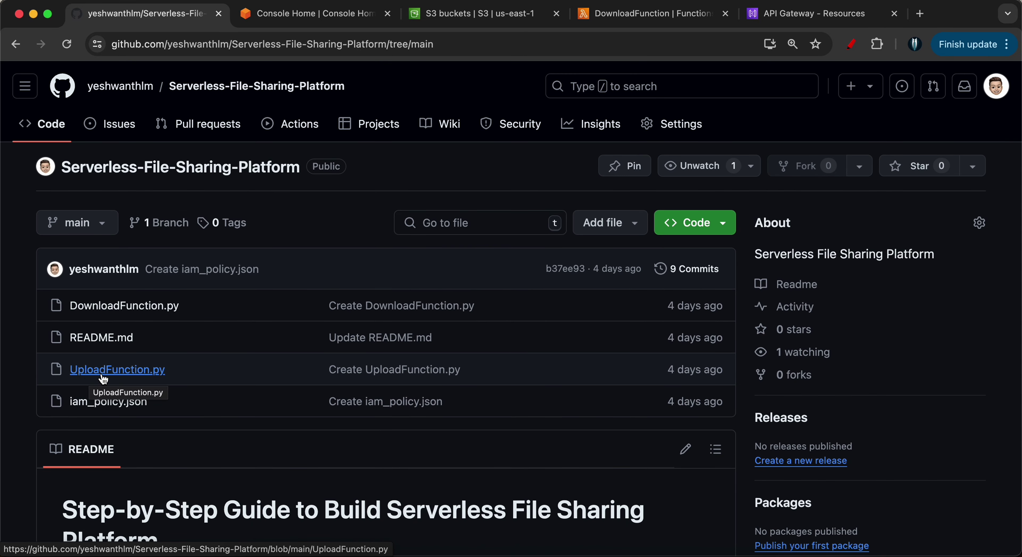
# Open UploadFunction.py in the GitHub repository and examine its imports, S3 client, lambda_handler, try/except block, file_content and file_name.
pyautogui.click(102, 377)
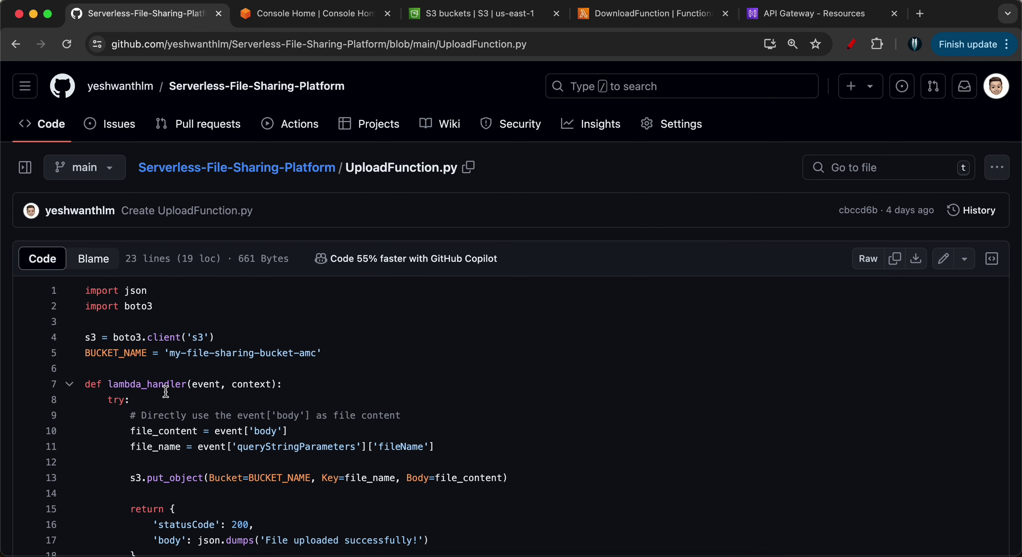
pyautogui.scroll(-3, 166, 393)
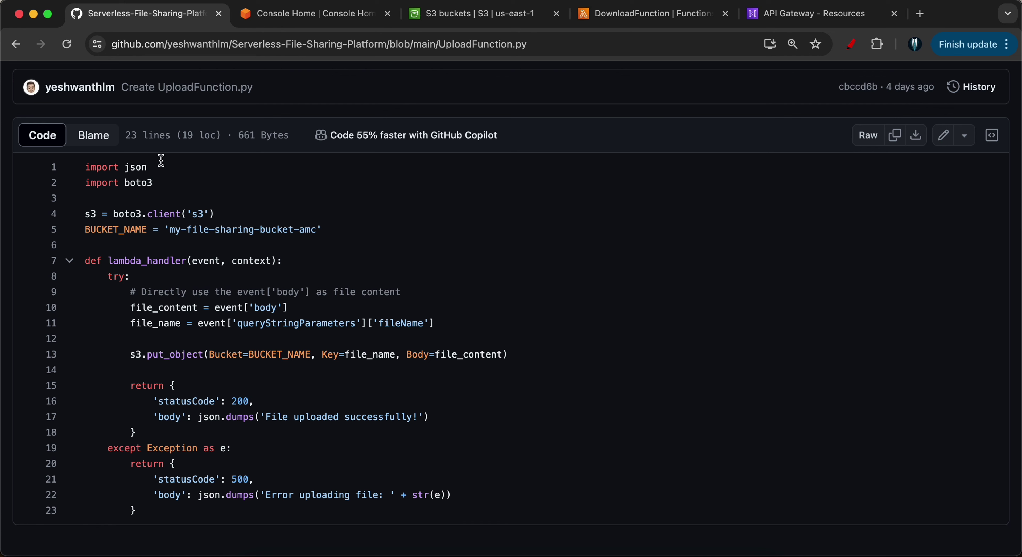
pyautogui.moveTo(157, 183); pyautogui.dragTo(81, 171)
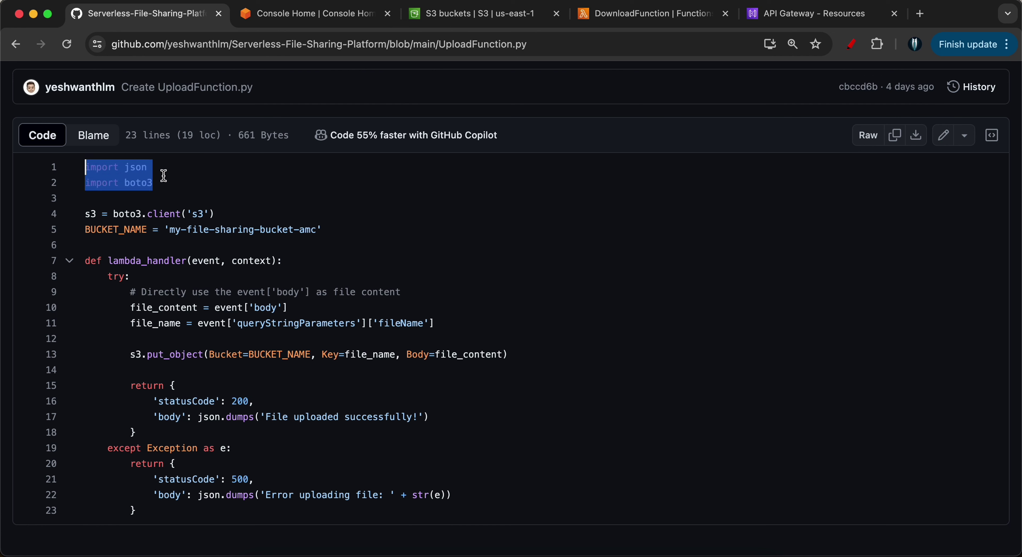
pyautogui.click(153, 183)
pyautogui.click(990, 137)
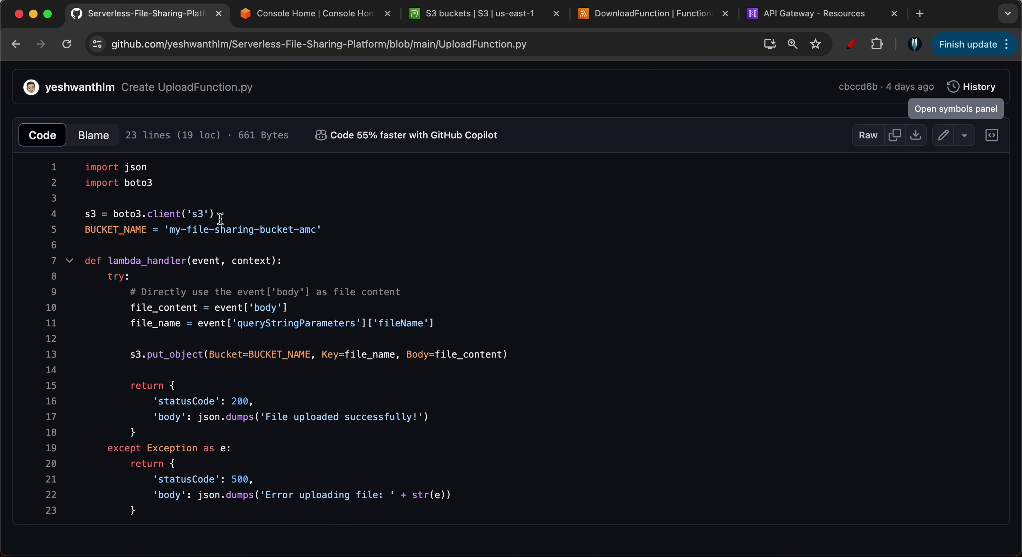
pyautogui.moveTo(216, 215); pyautogui.dragTo(78, 216)
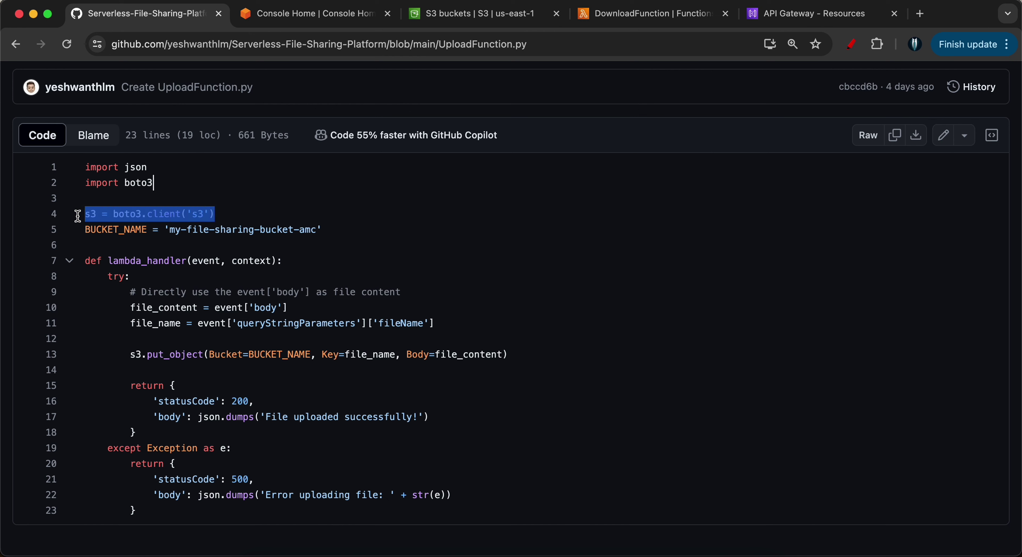
pyautogui.click(226, 212)
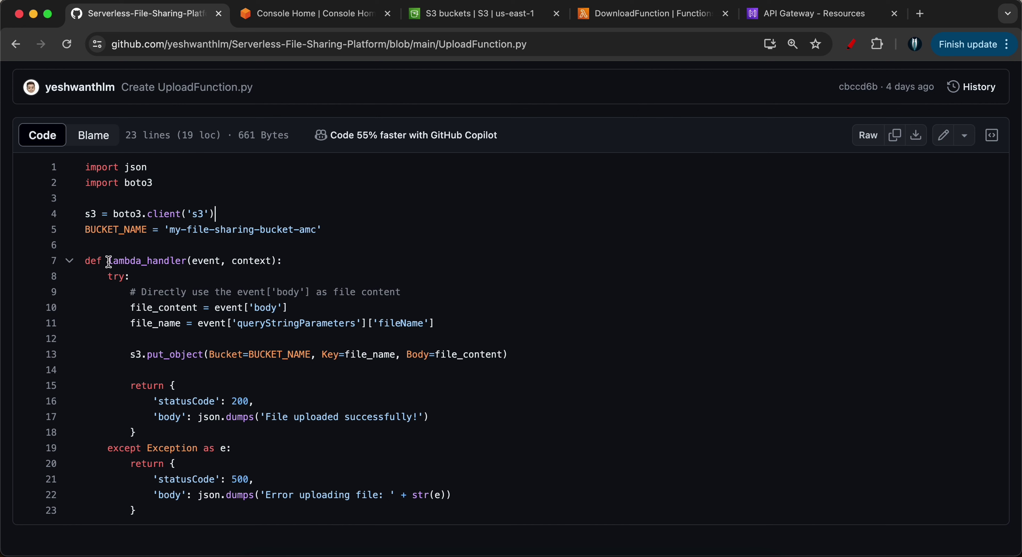
pyautogui.moveTo(86, 262); pyautogui.dragTo(287, 260)
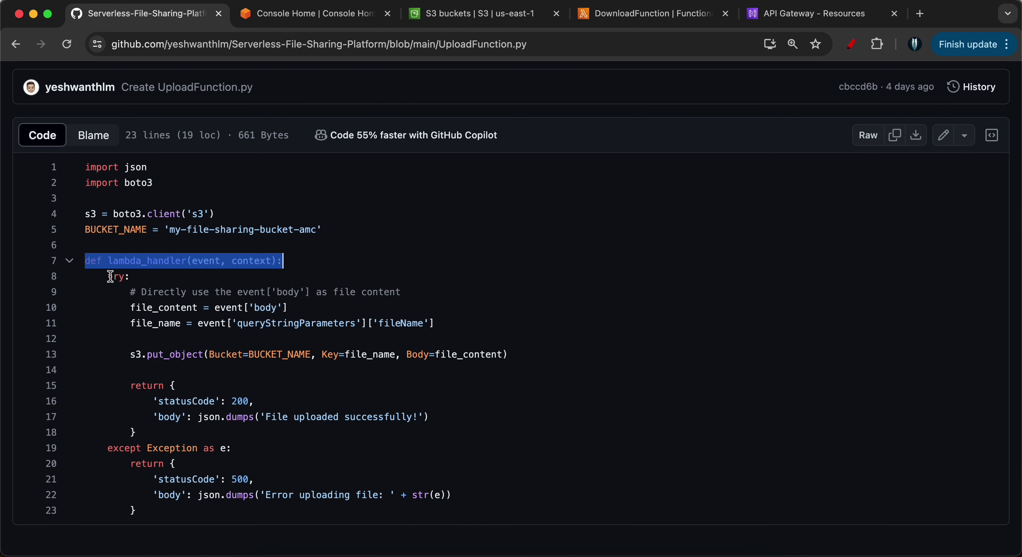
pyautogui.moveTo(108, 277); pyautogui.dragTo(195, 497)
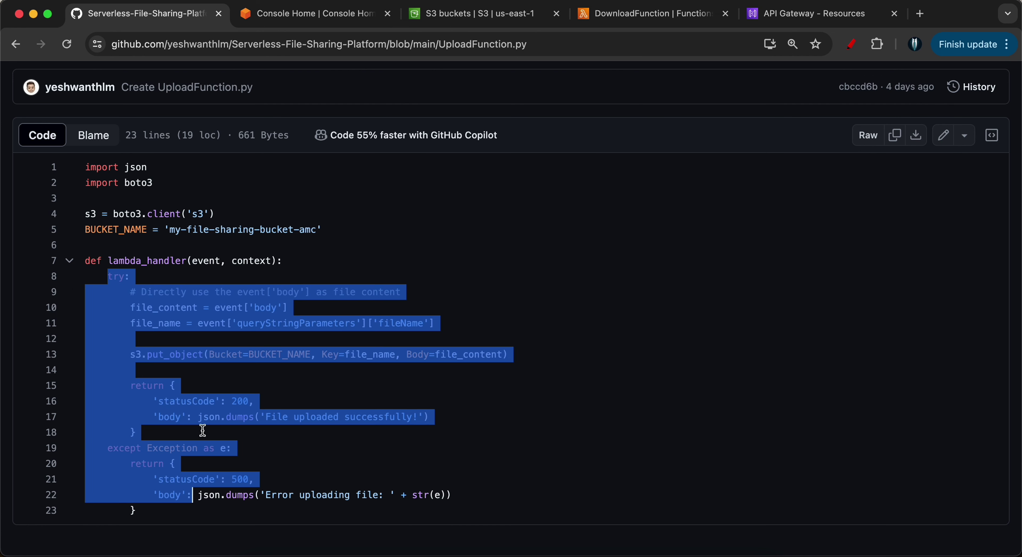
pyautogui.click(219, 365)
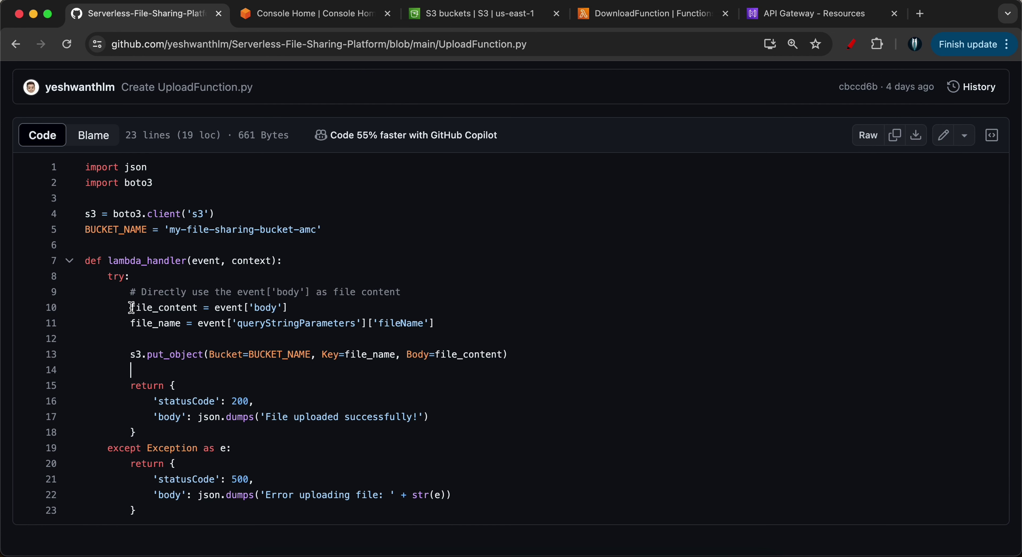
pyautogui.moveTo(132, 307); pyautogui.dragTo(190, 307)
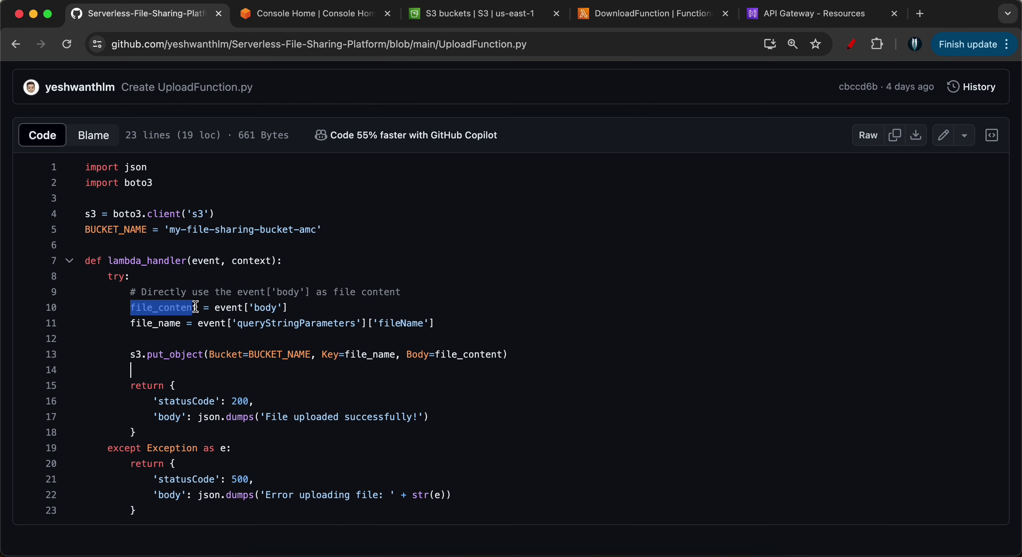
pyautogui.moveTo(131, 323); pyautogui.dragTo(183, 326)
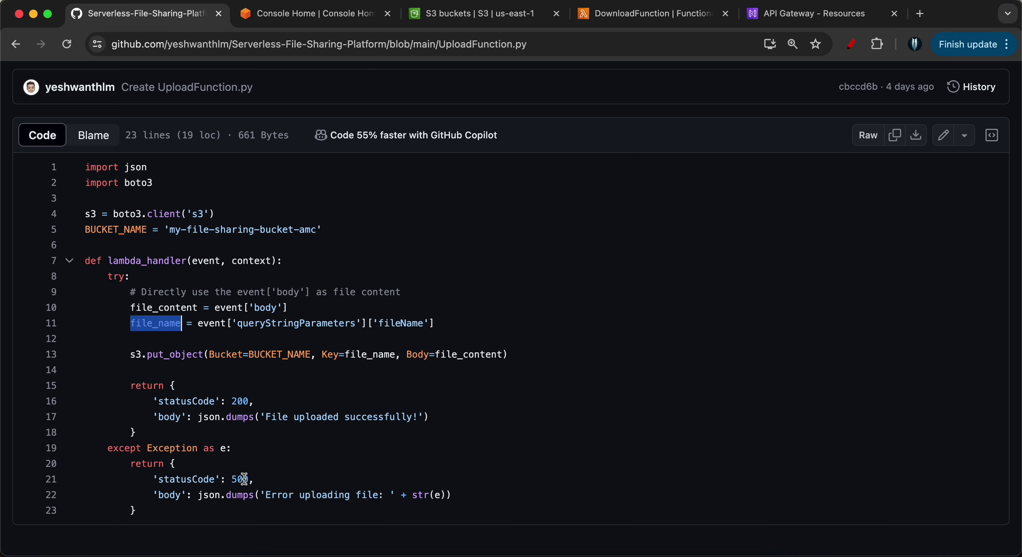
# Copy the raw UploadFunction.py code and open lambda_function.py of the UploadFunction Lambda in the AWS console.
pyautogui.scroll(3, 244, 479)
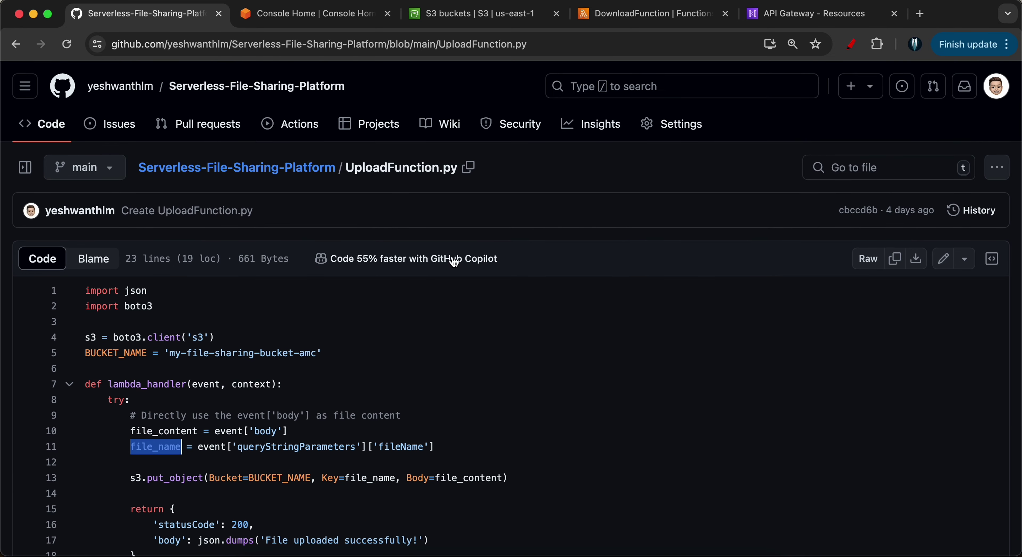
pyautogui.scroll(-3, 449, 278)
pyautogui.click(896, 162)
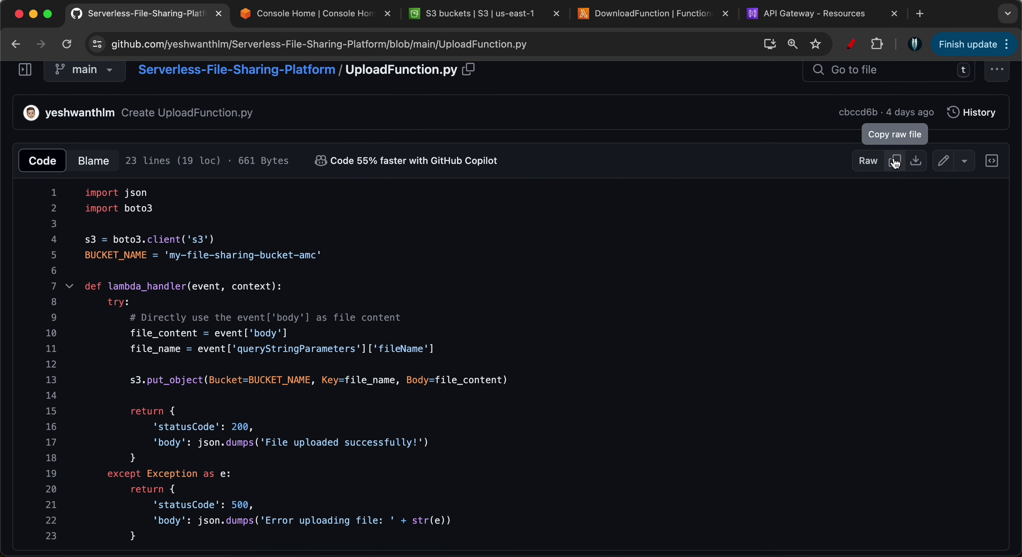
pyautogui.click(647, 14)
pyautogui.click(148, 142)
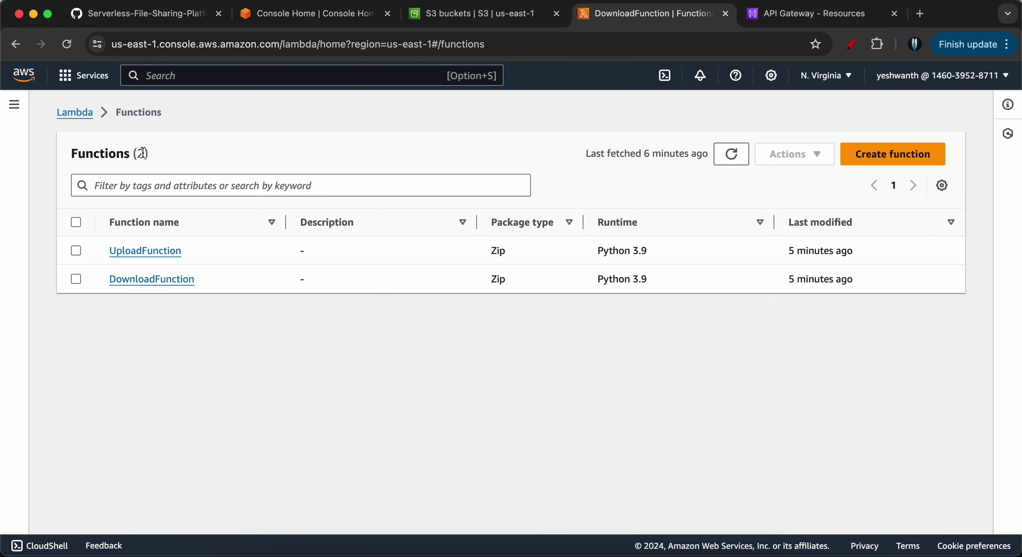
pyautogui.click(121, 253)
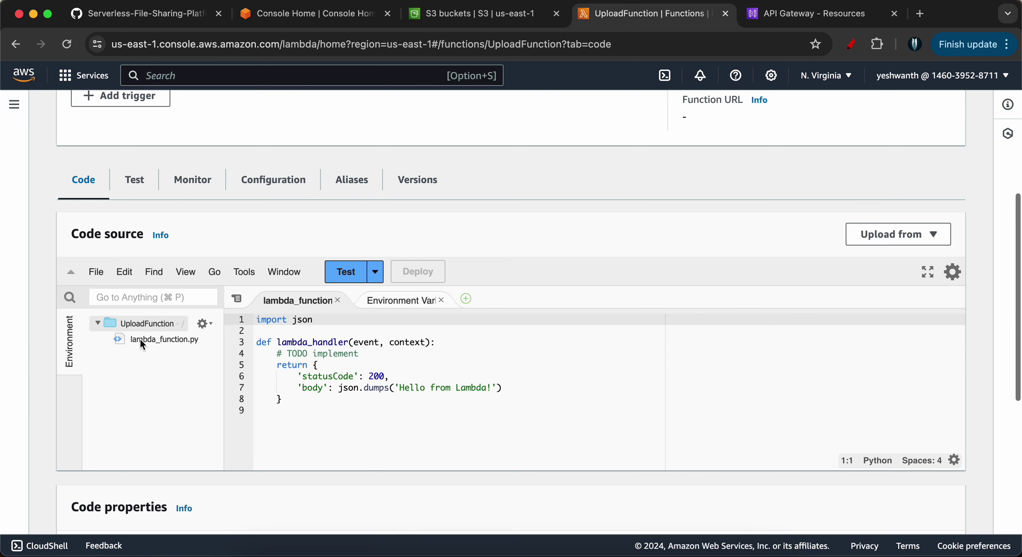
pyautogui.doubleClick(141, 341)
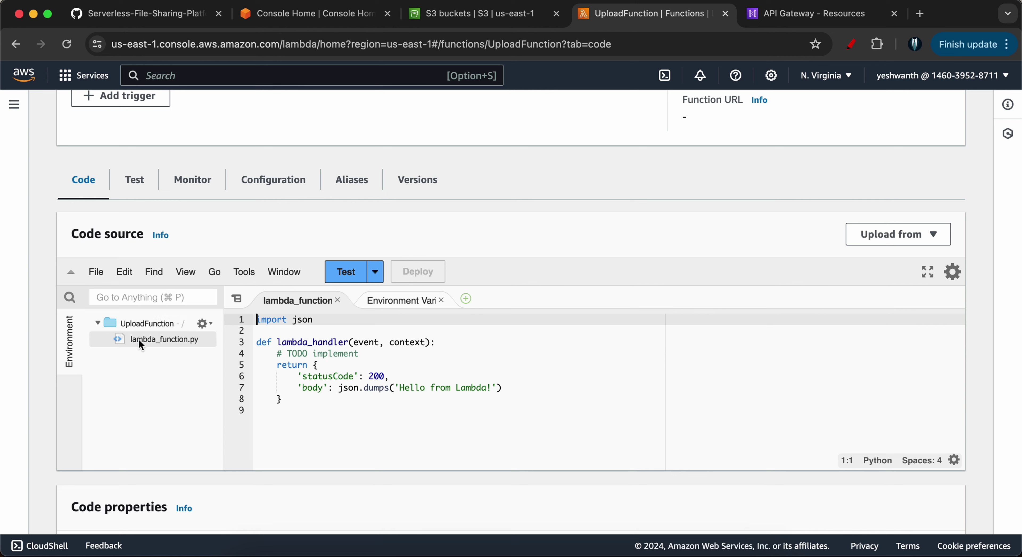
# Replace the default code in UploadFunction's lambda_function.py with the copied upload code and deploy the function.
pyautogui.moveTo(283, 400); pyautogui.dragTo(232, 312)
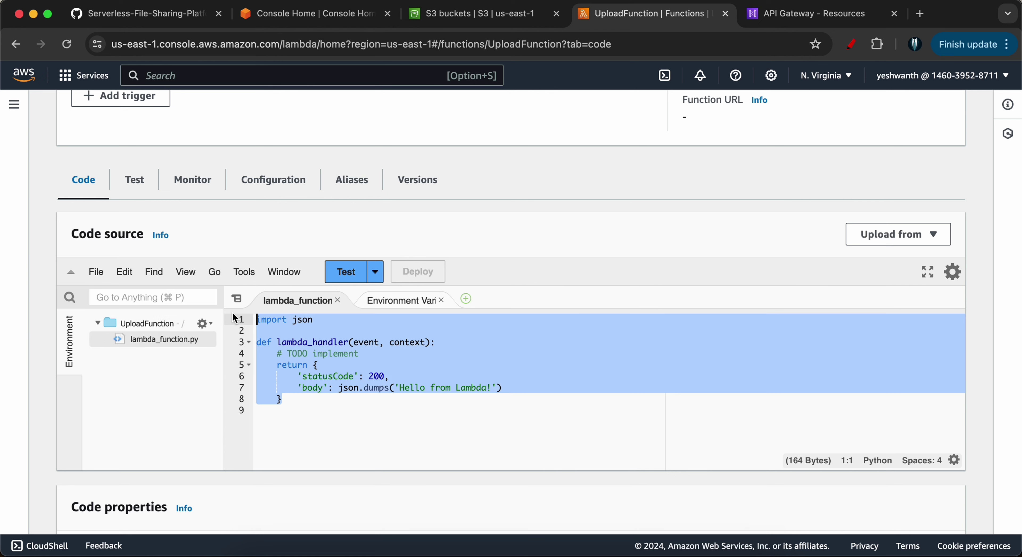
pyautogui.press('BackSpace')
pyautogui.press('super+v')
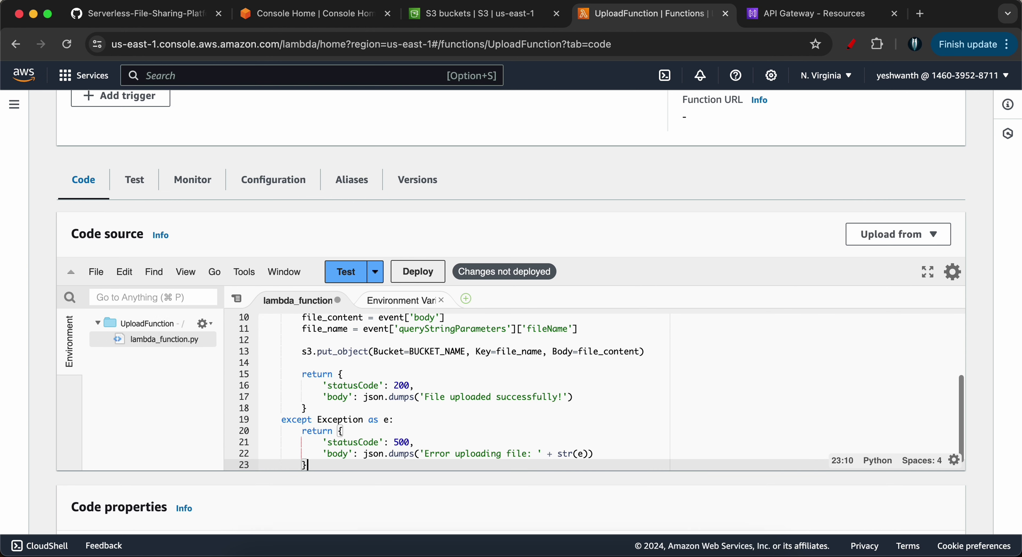
pyautogui.scroll(5, 336, 391)
pyautogui.scroll(1, 337, 387)
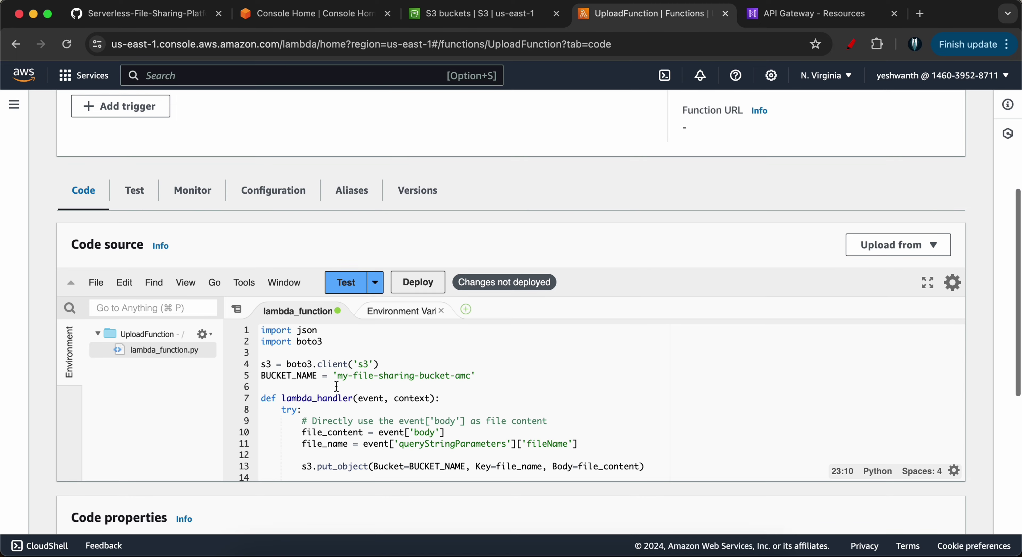
pyautogui.click(414, 287)
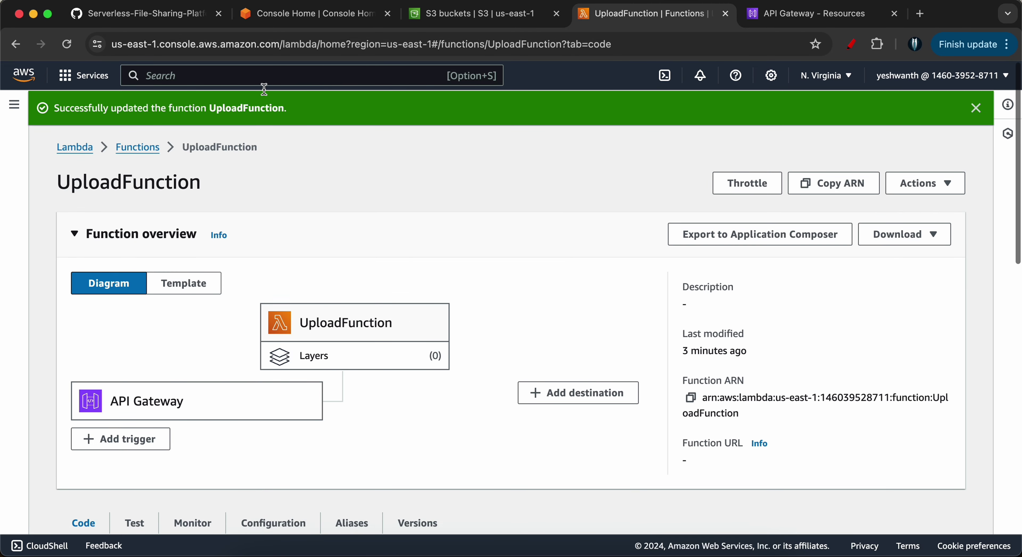
pyautogui.click(976, 108)
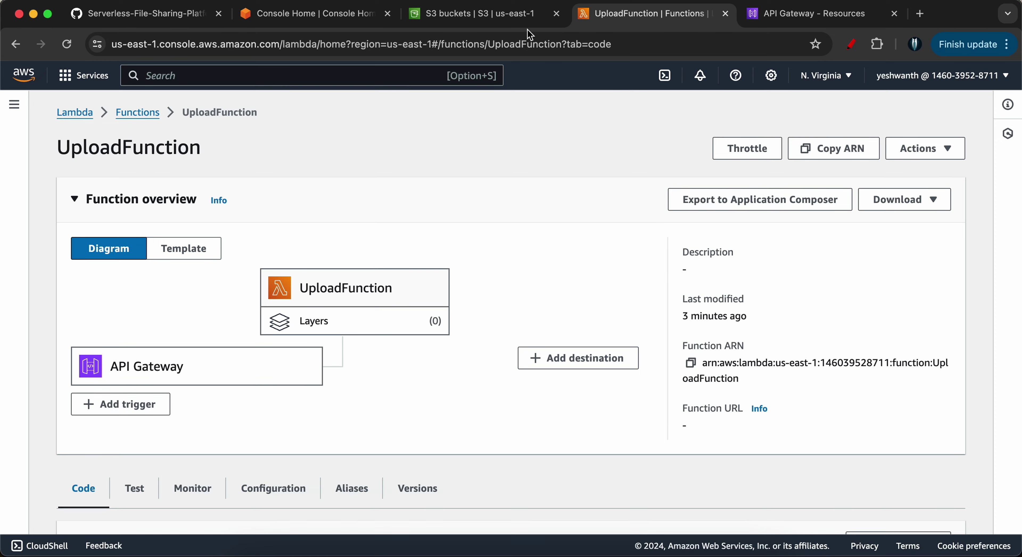
# Return to the Serverless-File-Sharing-Platform repository on GitHub and open DownloadFunction.py.
pyautogui.click(189, 17)
pyautogui.scroll(5, 267, 164)
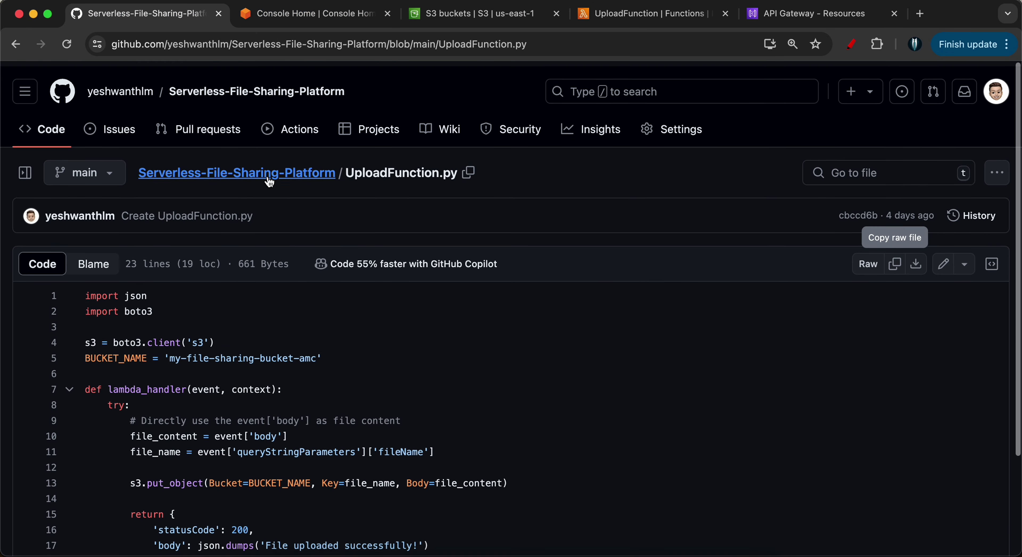
pyautogui.click(270, 177)
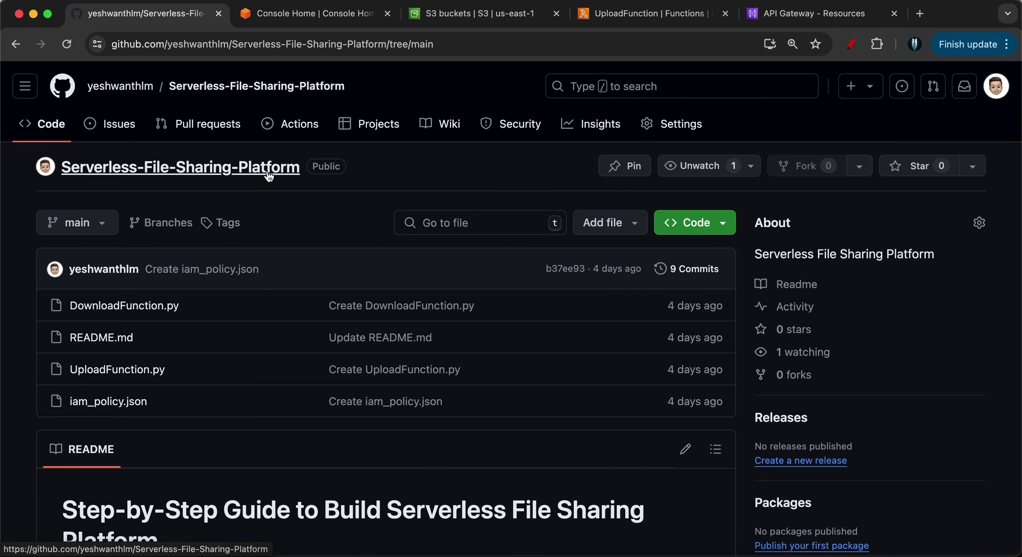
pyautogui.scroll(-2, 127, 359)
pyautogui.click(99, 263)
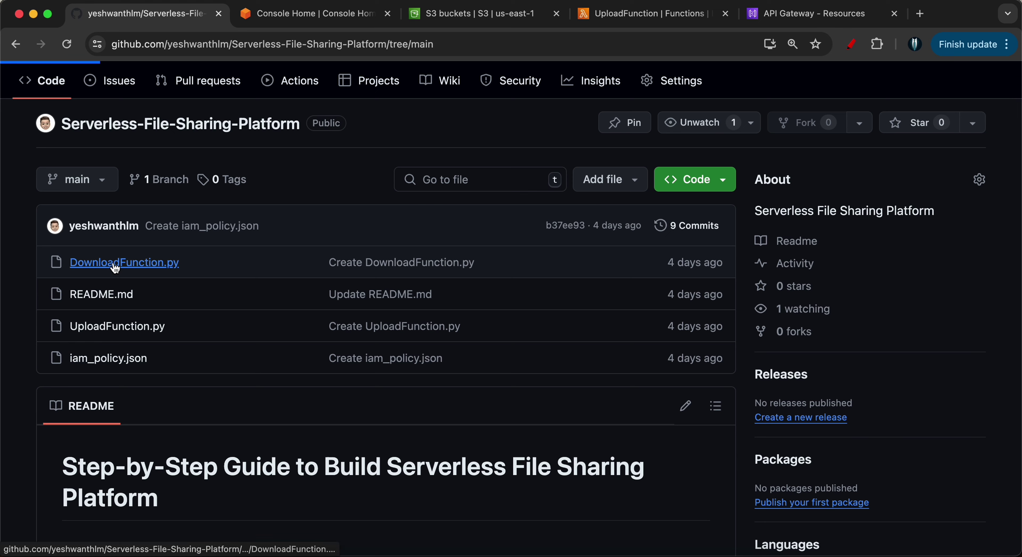
# Examine the DownloadFunction.py code, including its imports, bucket name, S3 file retrieval, return response and error handling.
pyautogui.scroll(-5, 297, 311)
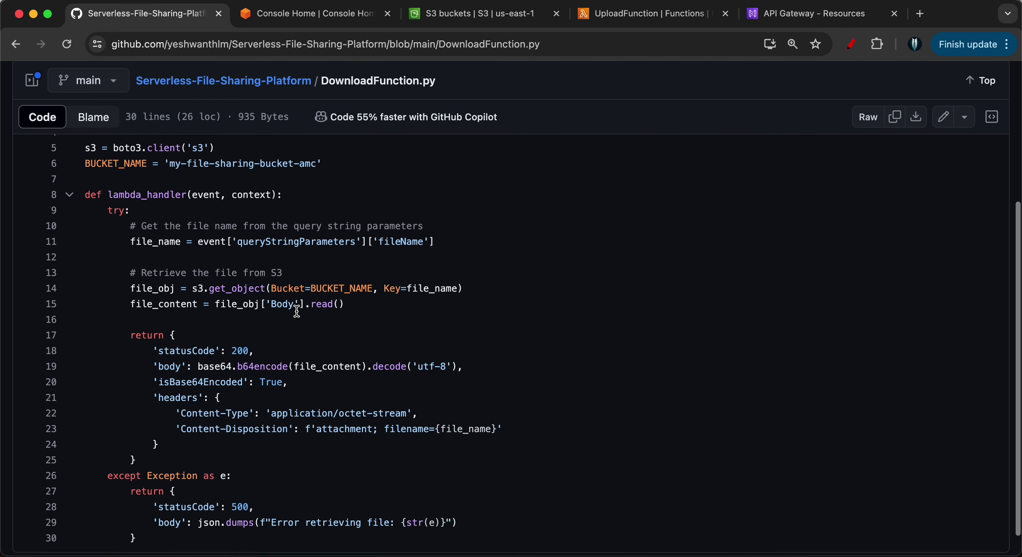
pyautogui.scroll(3, 296, 311)
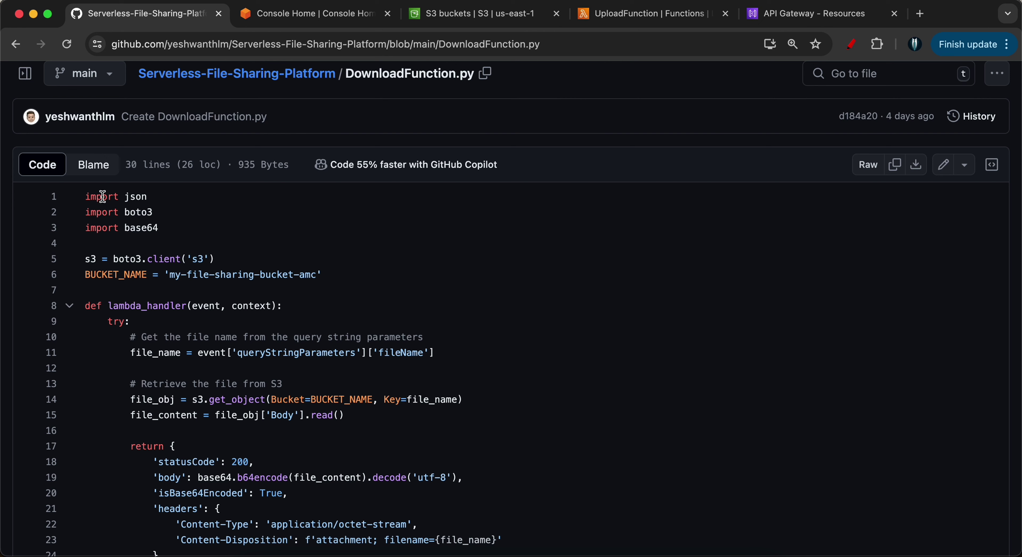
pyautogui.moveTo(84, 197)
pyautogui.mouseDown()
pyautogui.moveTo(158, 199)
pyautogui.moveTo(72, 188)
pyautogui.mouseUp()
pyautogui.click(180, 207)
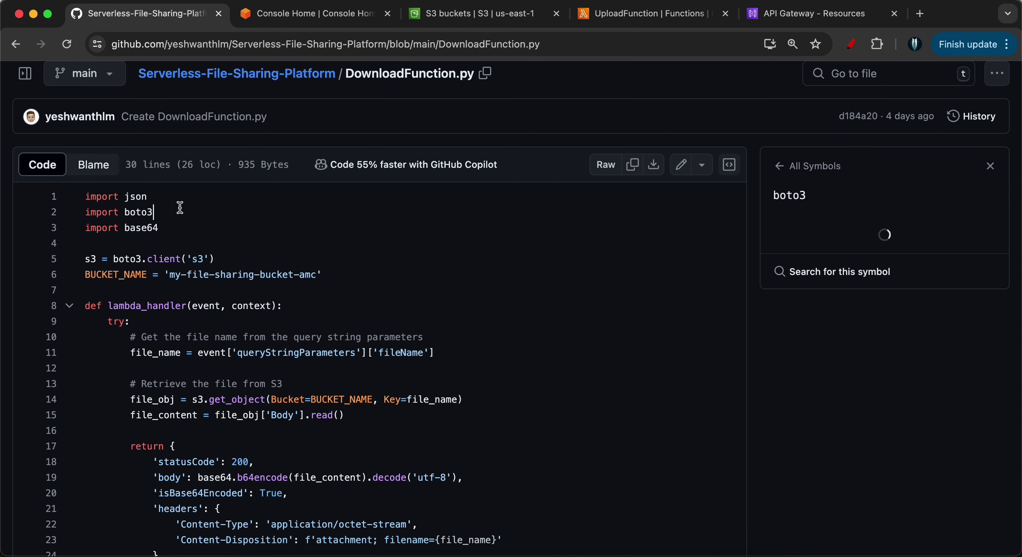
pyautogui.click(991, 166)
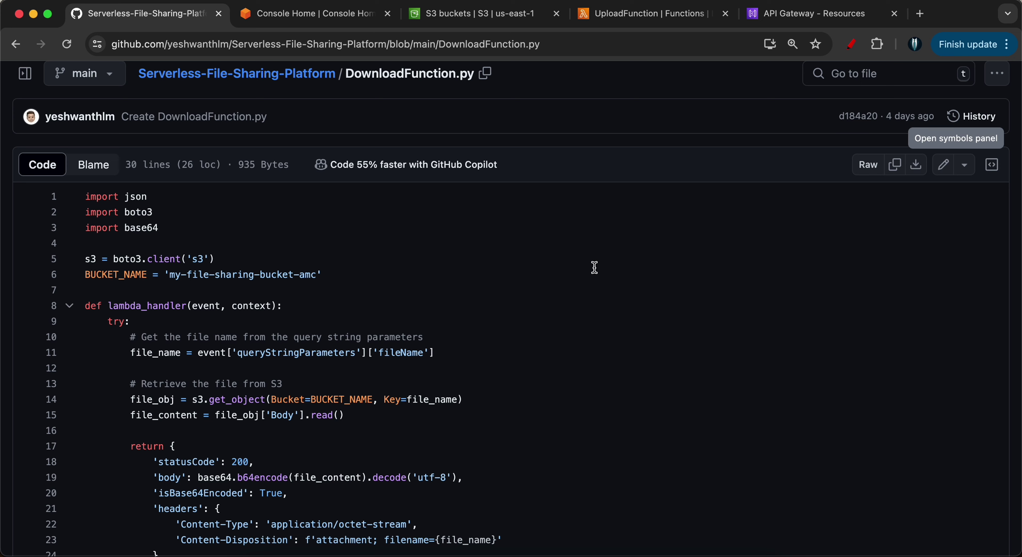
pyautogui.scroll(-1, 594, 268)
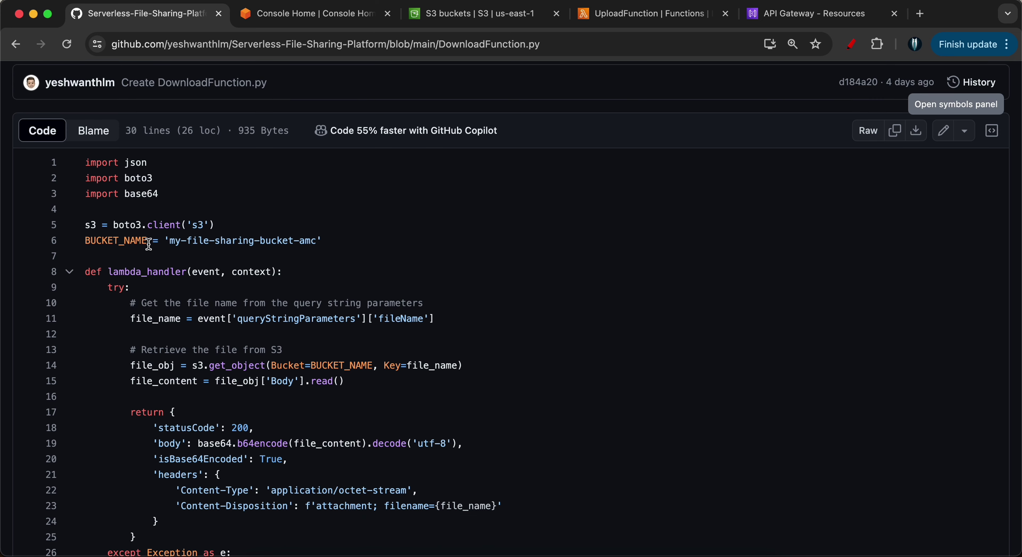
pyautogui.moveTo(159, 241); pyautogui.dragTo(330, 243)
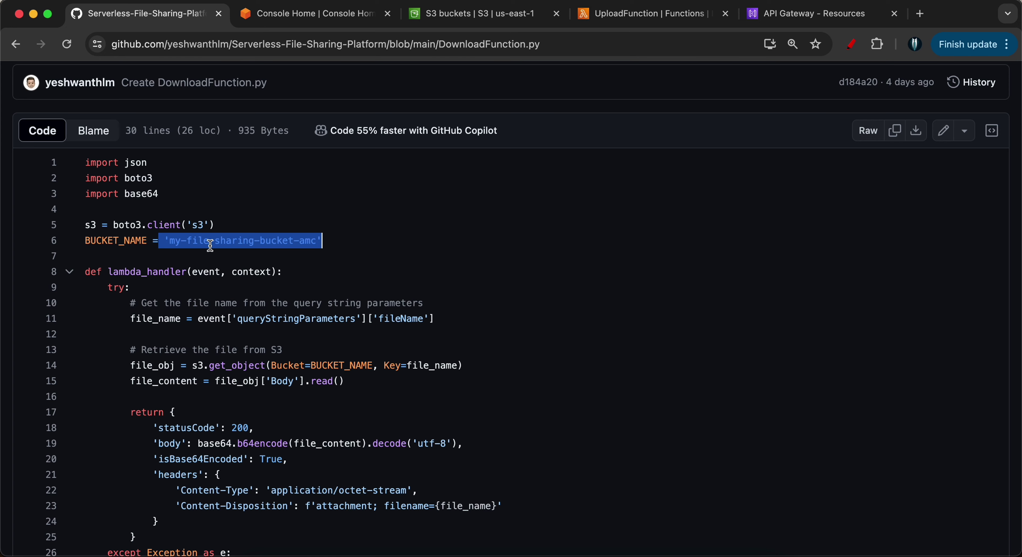
pyautogui.scroll(-2, 211, 245)
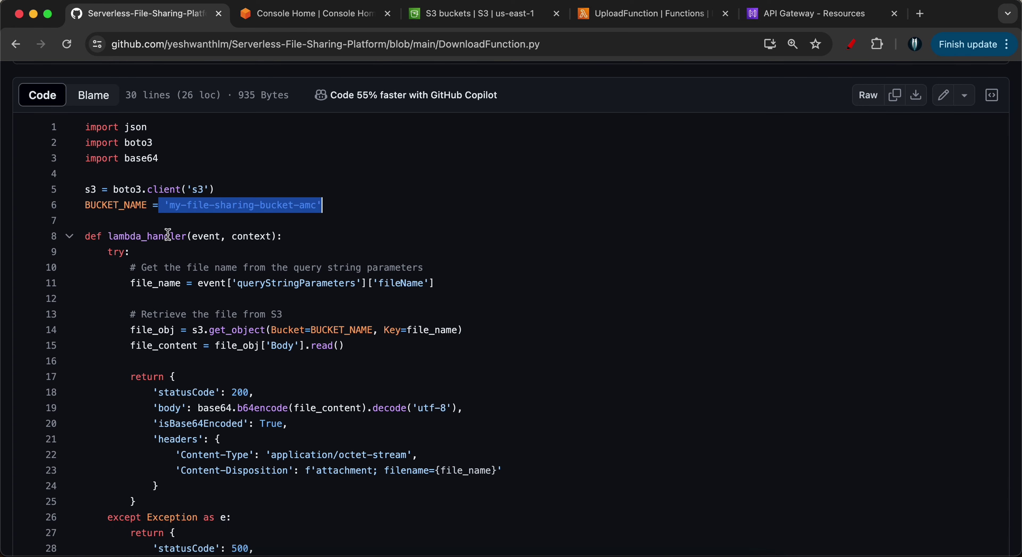
pyautogui.scroll(-2, 220, 242)
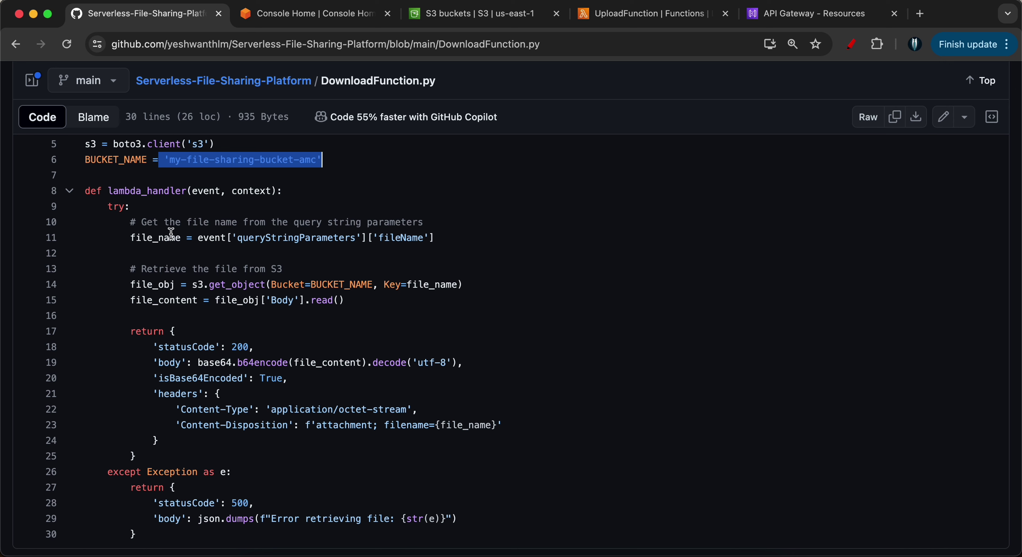
pyautogui.scroll(-1, 131, 261)
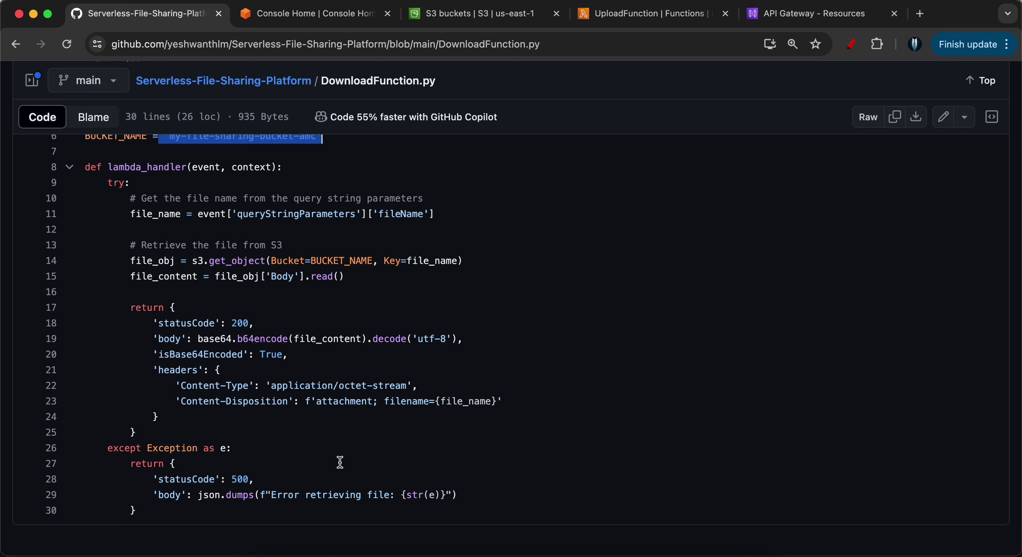
# Copy the raw contents of DownloadFunction.py from GitHub.
pyautogui.scroll(3, 340, 462)
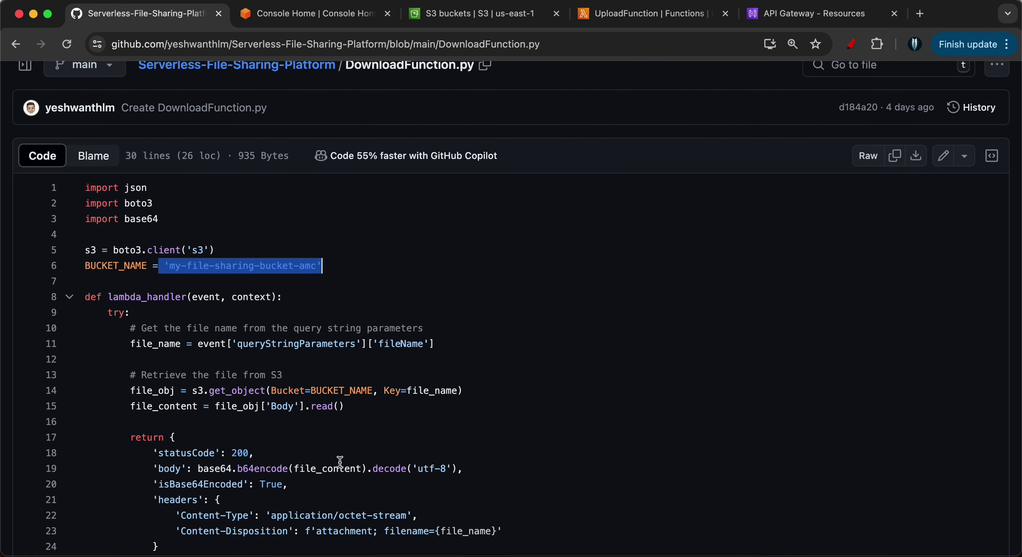
pyautogui.click(895, 158)
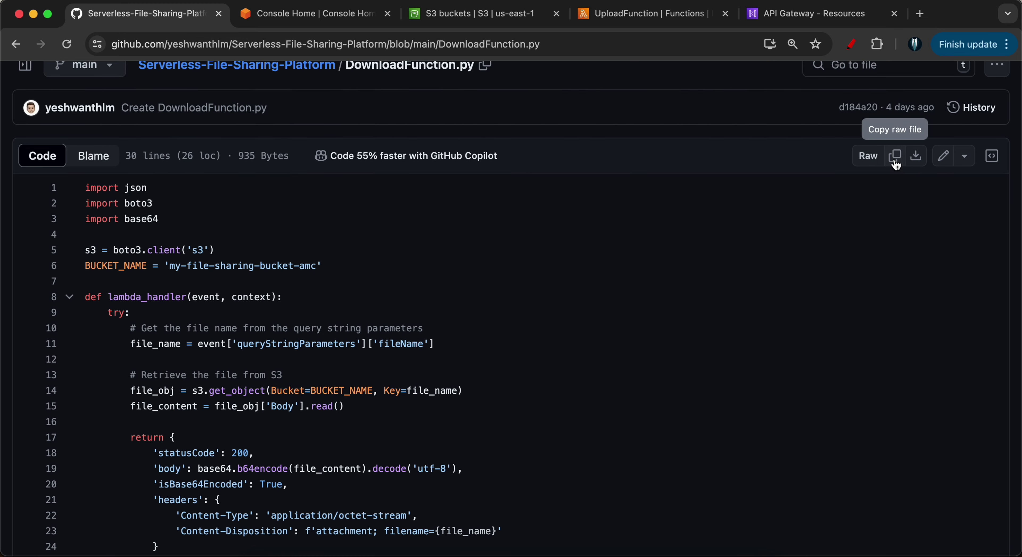
# Switch to the Lambda console and open DownloadFunction's code source from the functions list.
pyautogui.click(618, 17)
pyautogui.click(124, 115)
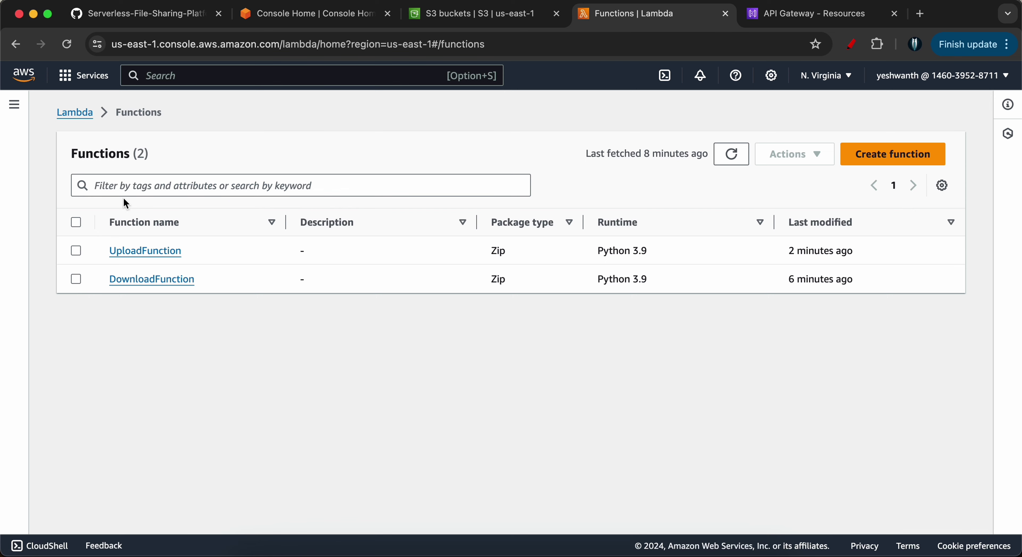
pyautogui.click(141, 280)
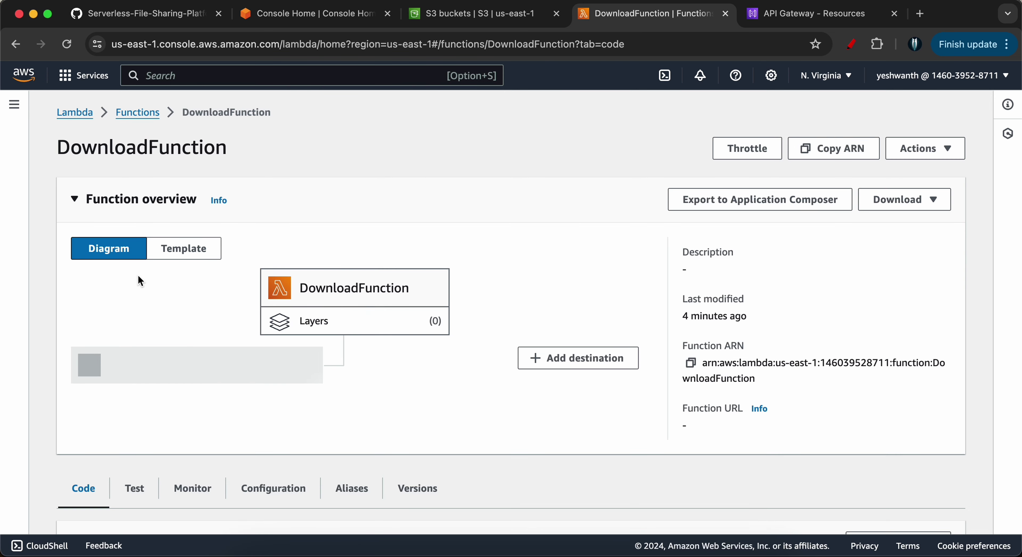
pyautogui.scroll(-6, 462, 320)
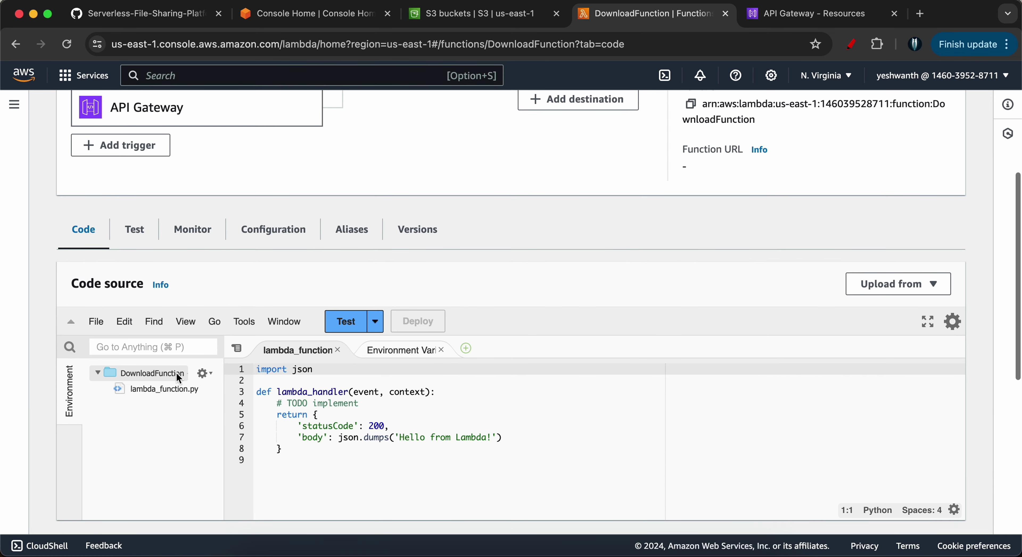
# Replace the default code in DownloadFunction's lambda_function.py with the copied download code and deploy the function.
pyautogui.click(152, 395)
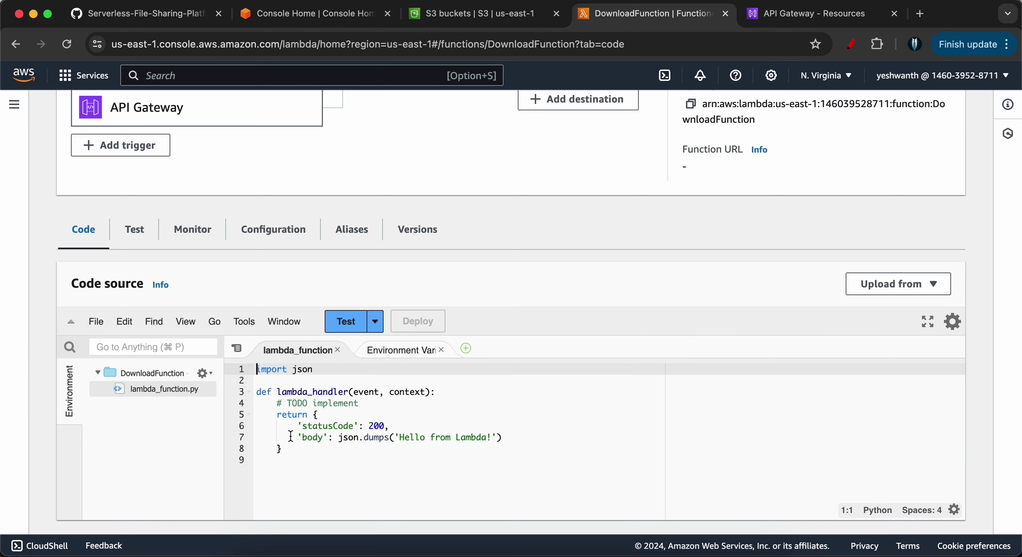
pyautogui.click(288, 451)
pyautogui.press('super+a')
pyautogui.press('BackSpace')
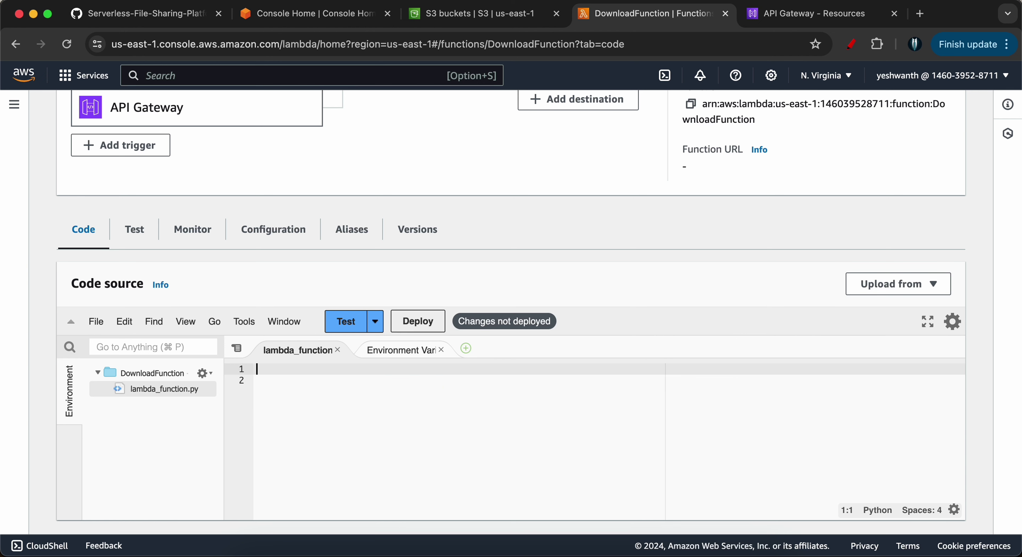
pyautogui.press('super+v')
pyautogui.click(368, 402)
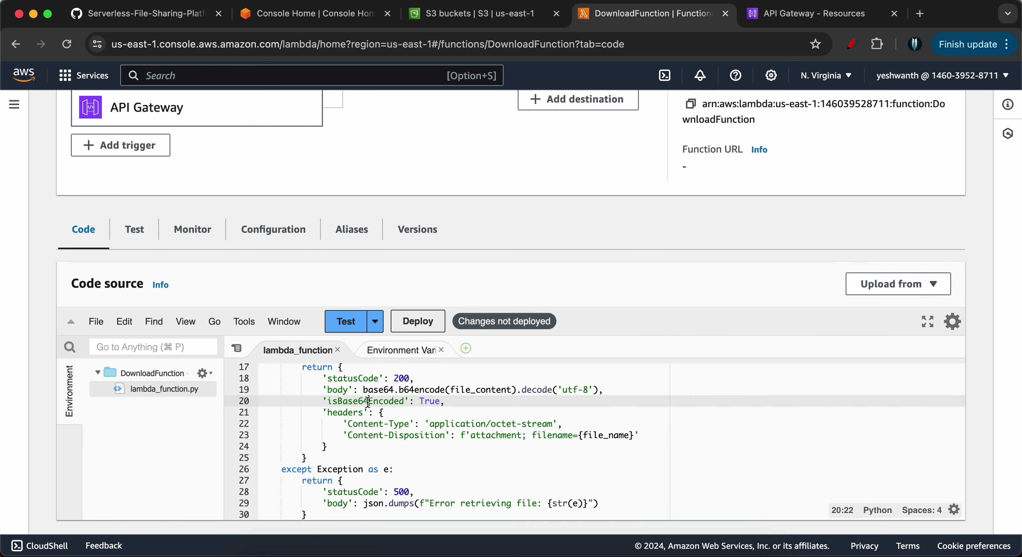
pyautogui.click(416, 321)
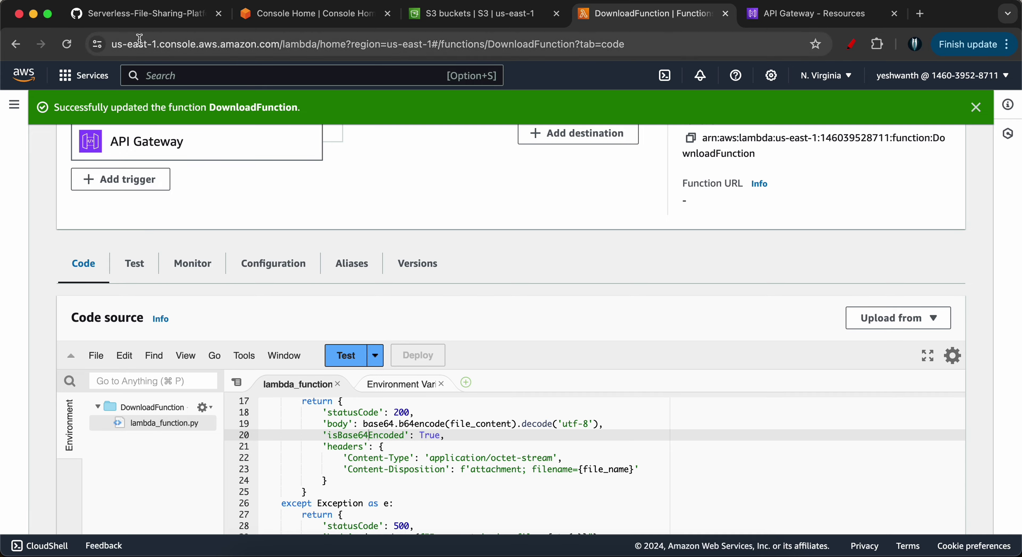
# Return to the repository README on GitHub and review the API Gateway steps for configuring the GET and POST methods.
pyautogui.click(139, 13)
pyautogui.scroll(3, 178, 221)
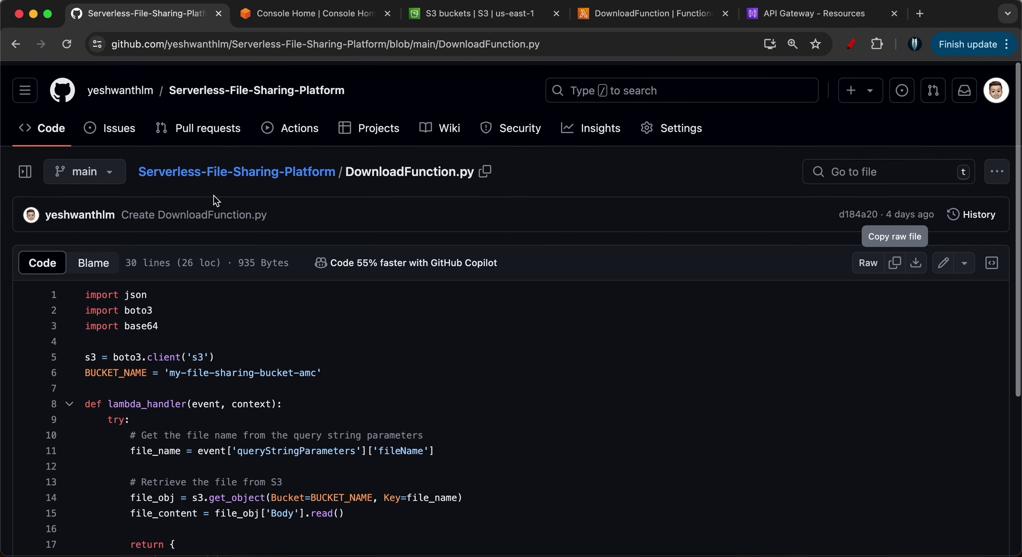
pyautogui.scroll(-20, 262, 280)
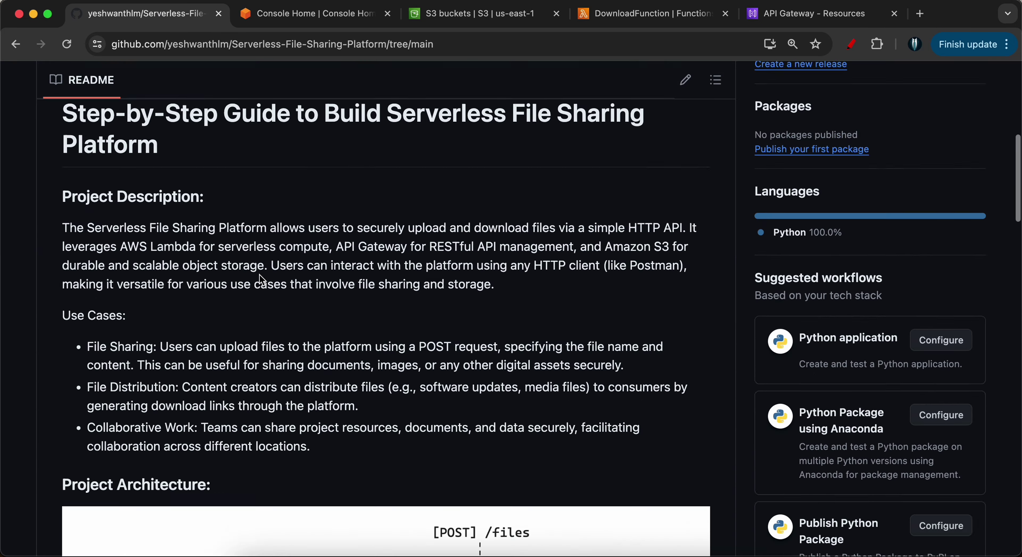
pyautogui.scroll(-10, 259, 278)
pyautogui.scroll(3, 258, 274)
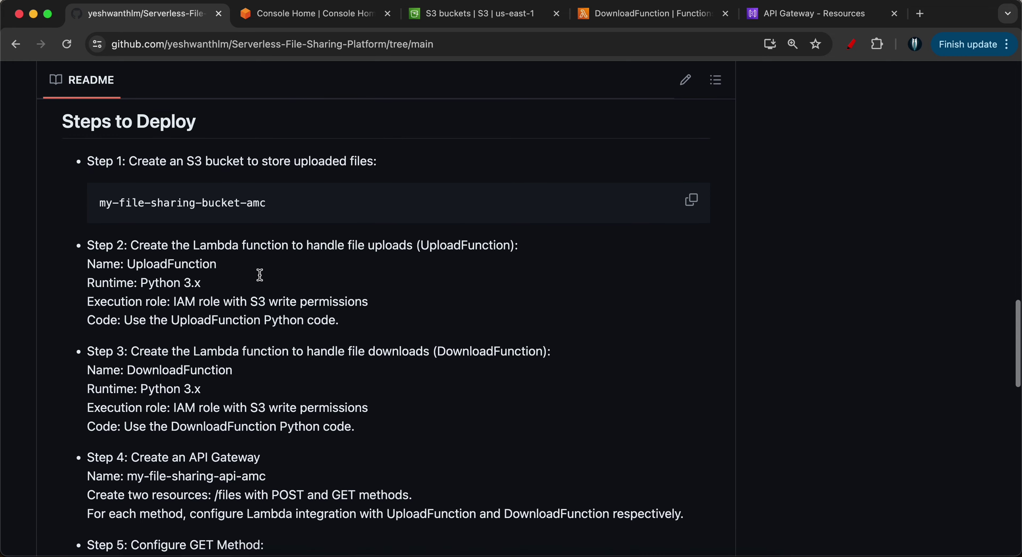
pyautogui.scroll(-4, 289, 236)
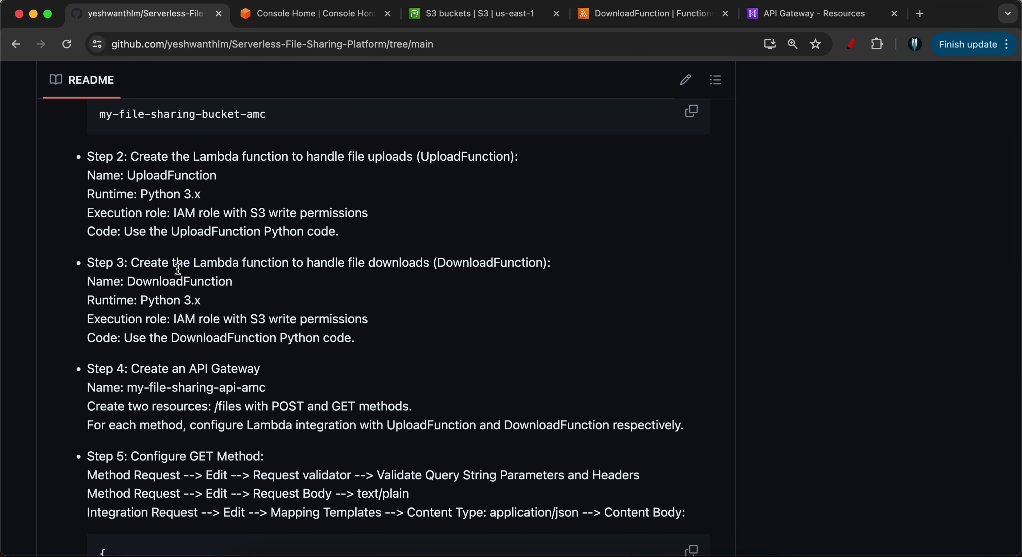
pyautogui.scroll(-3, 287, 287)
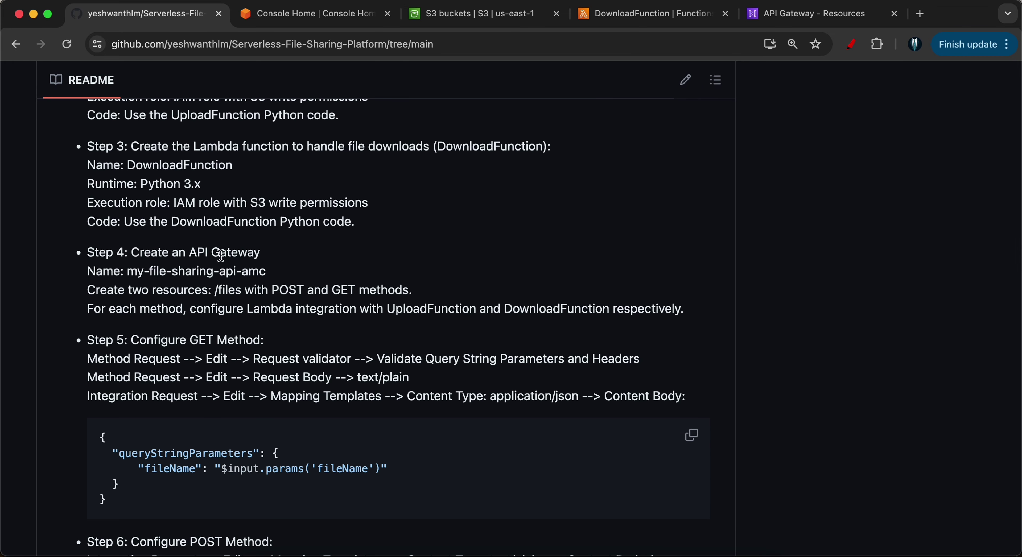
pyautogui.scroll(-4, 244, 259)
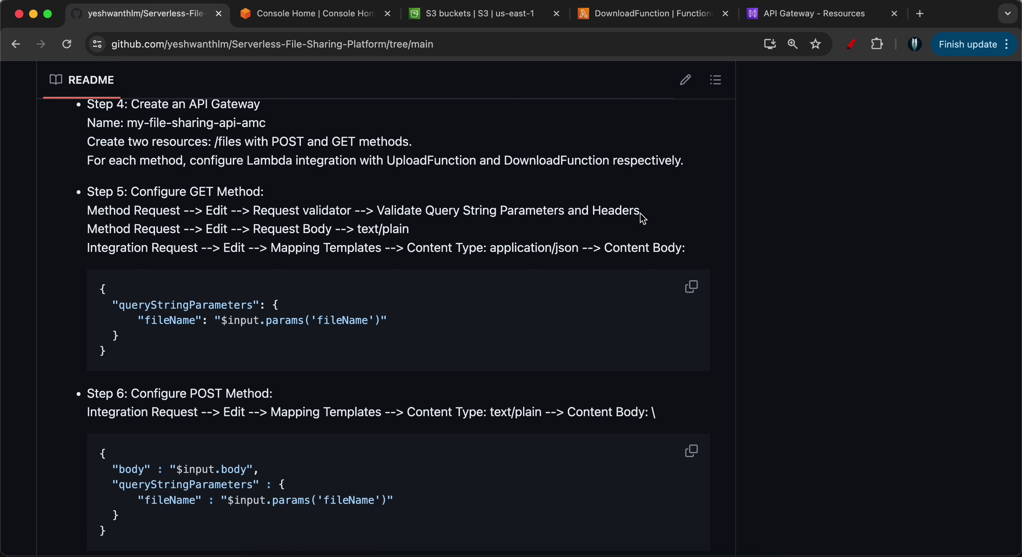
# In API Gateway, edit the /files GET method request and set its request validator to Validate query string parameters and headers.
pyautogui.click(768, 21)
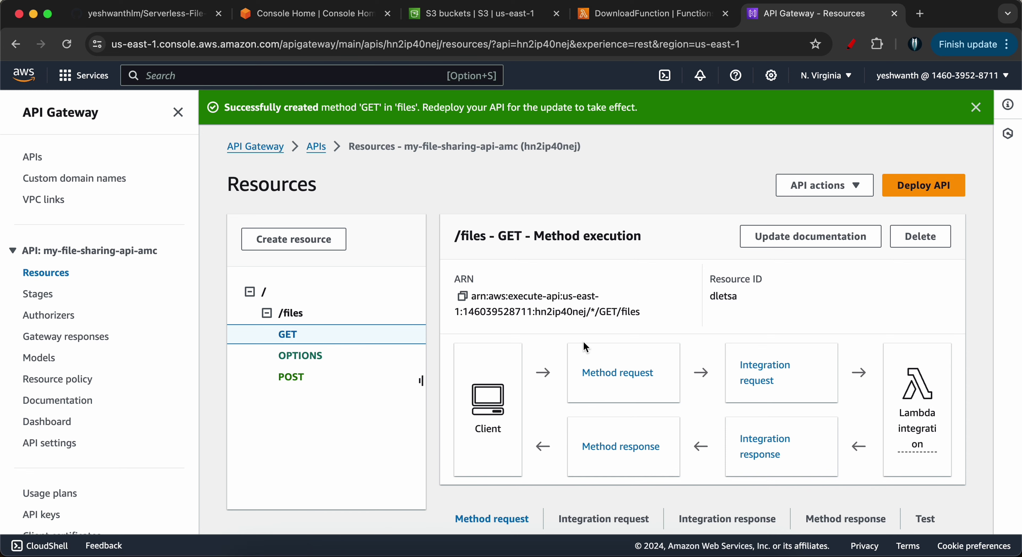
pyautogui.scroll(-6, 551, 339)
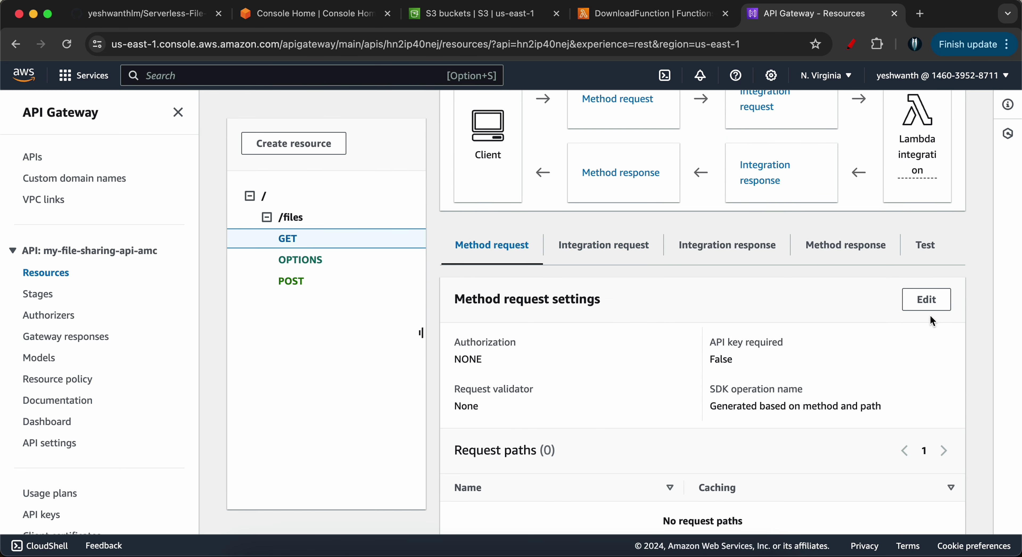
pyautogui.click(928, 316)
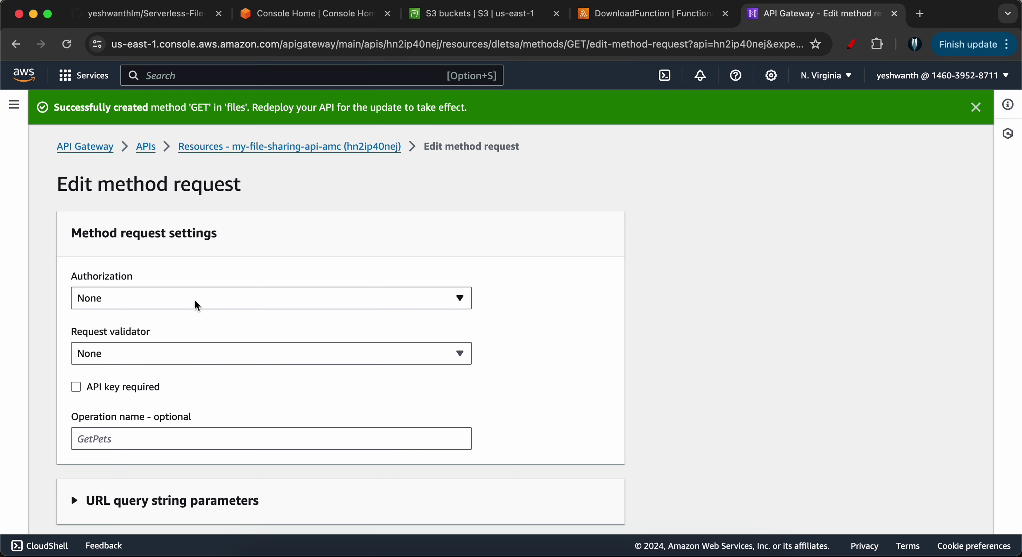
pyautogui.scroll(-2, 219, 286)
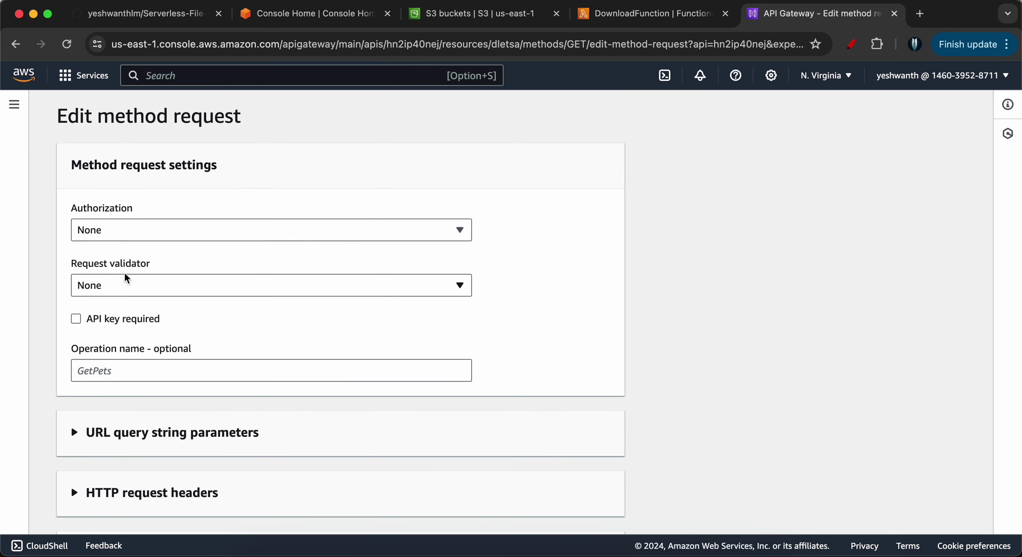
pyautogui.click(127, 290)
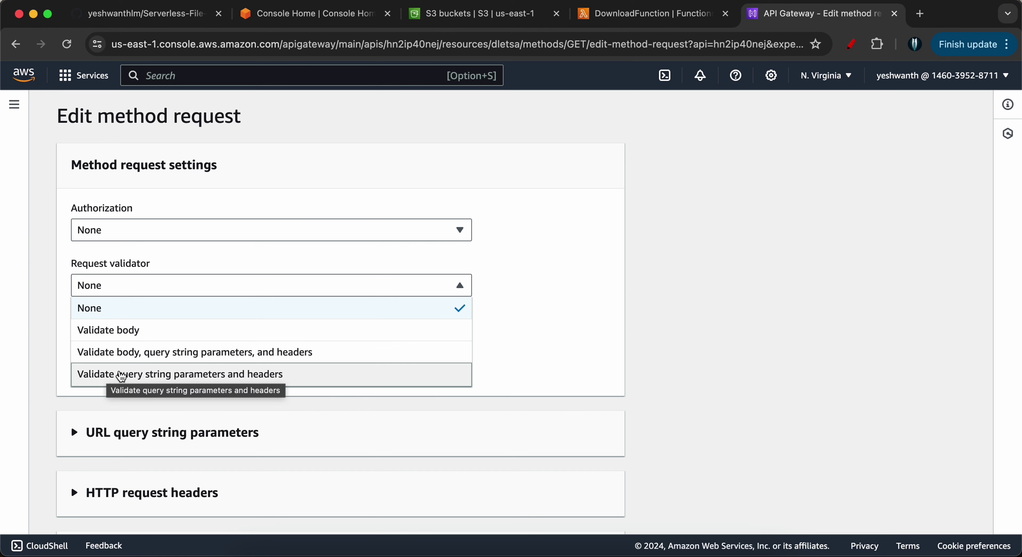
pyautogui.click(106, 375)
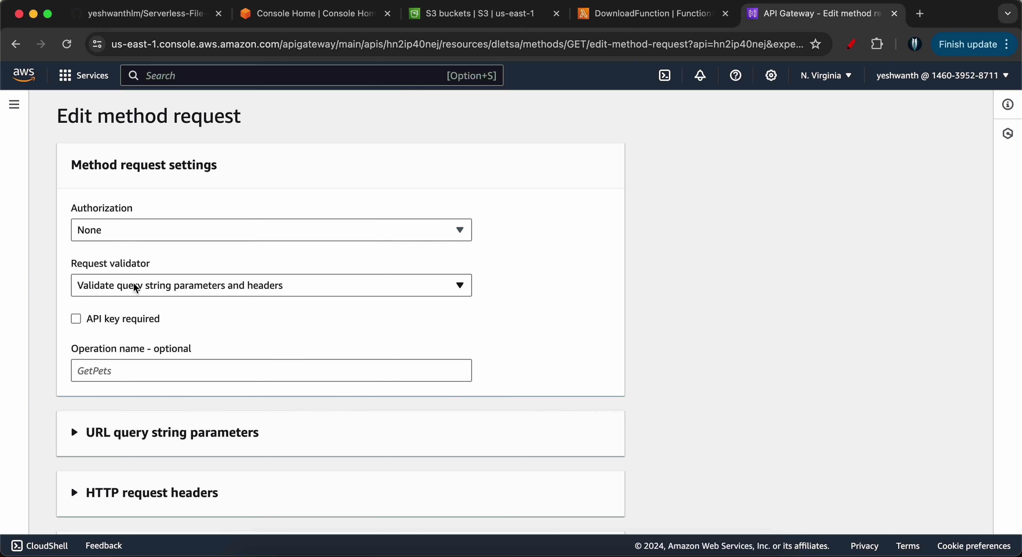
pyautogui.scroll(-3, 198, 264)
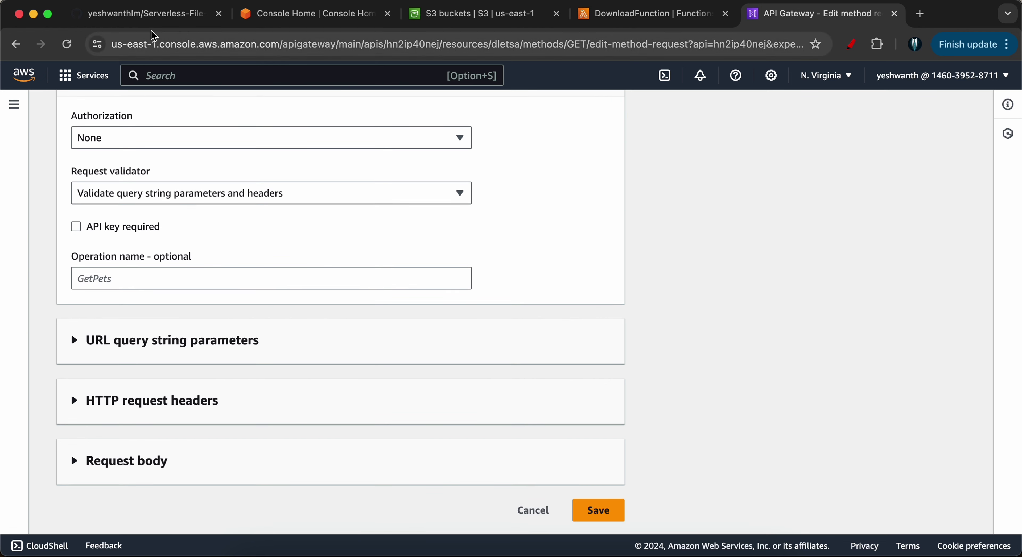
# Copy the text/plain content type from Step 5 of the GitHub README.
pyautogui.click(145, 14)
pyautogui.scroll(-2, 265, 204)
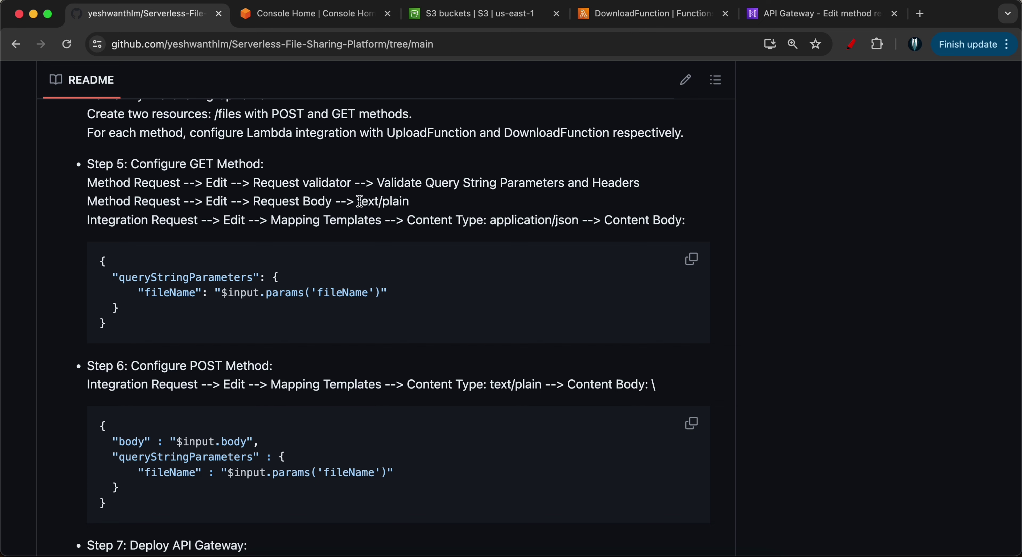
pyautogui.moveTo(358, 201); pyautogui.dragTo(415, 206)
pyautogui.press('super+c')
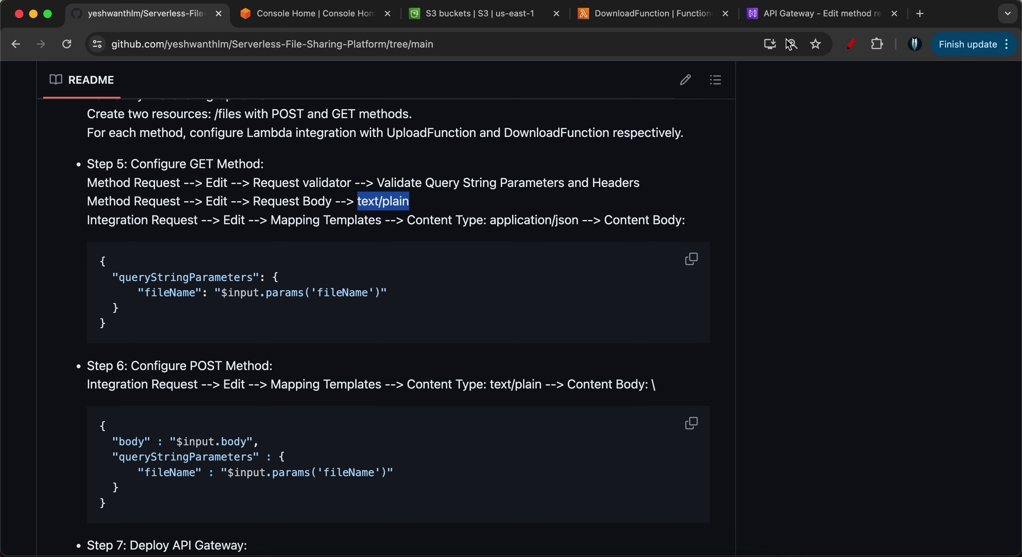
# Return to the GET method request being edited in API Gateway and expand its Request body section.
pyautogui.click(784, 14)
pyautogui.scroll(1, 297, 308)
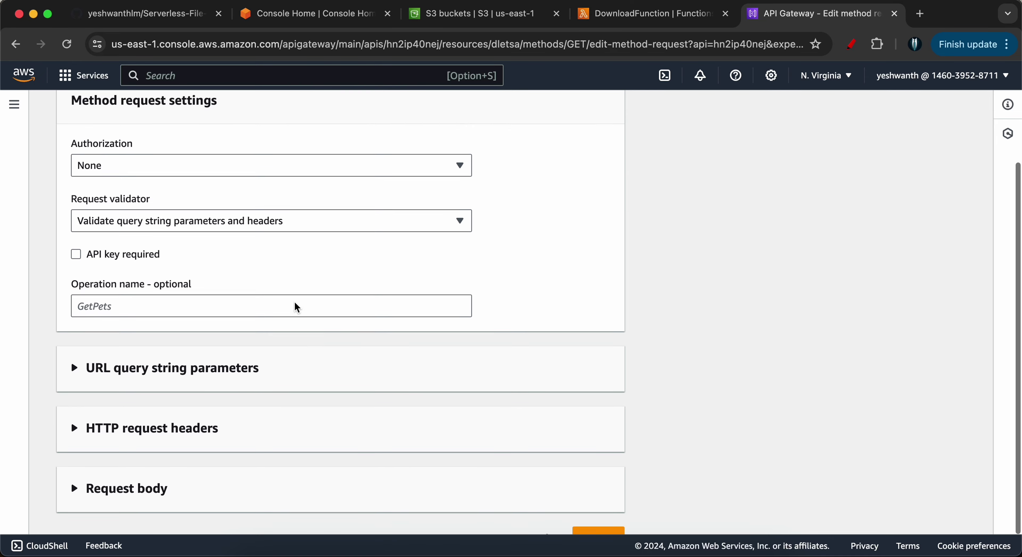
pyautogui.scroll(-1, 142, 425)
pyautogui.click(75, 459)
pyautogui.scroll(-2, 214, 351)
pyautogui.scroll(-1, 213, 350)
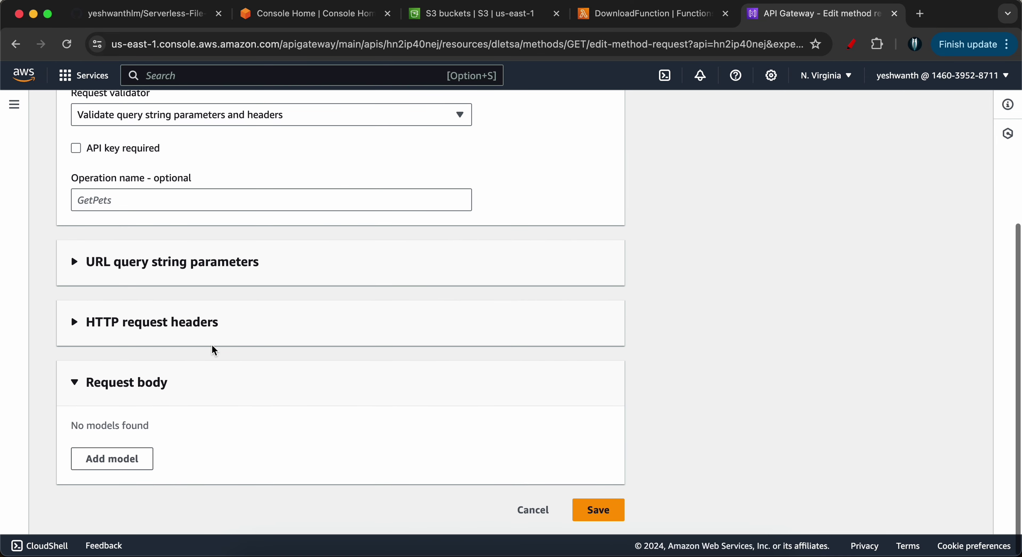
# Recheck Step 5 of the README, add a request body model with content type text/plain, and save the method request.
pyautogui.scroll(2, 165, 296)
pyautogui.click(145, 14)
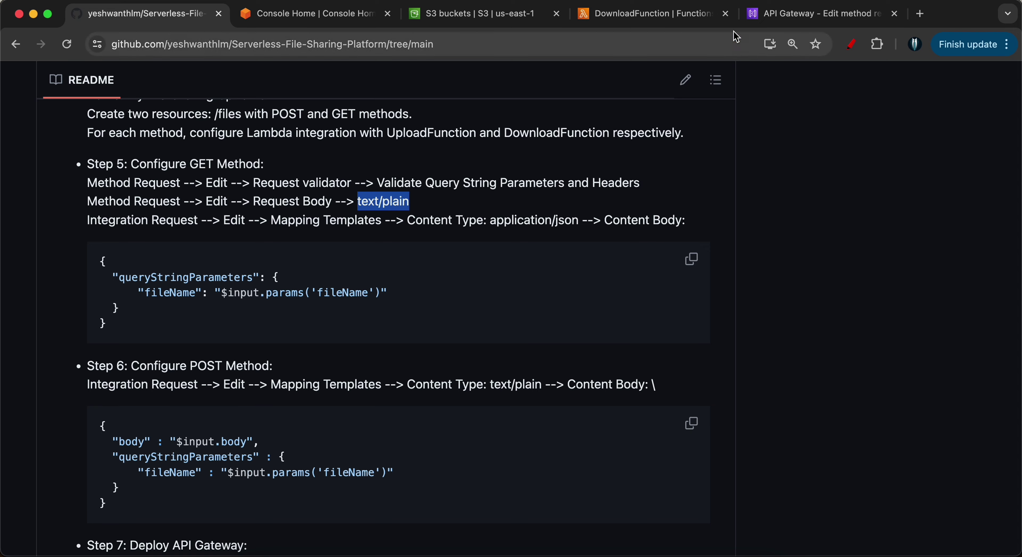
pyautogui.click(814, 13)
pyautogui.scroll(-2, 258, 270)
pyautogui.click(113, 458)
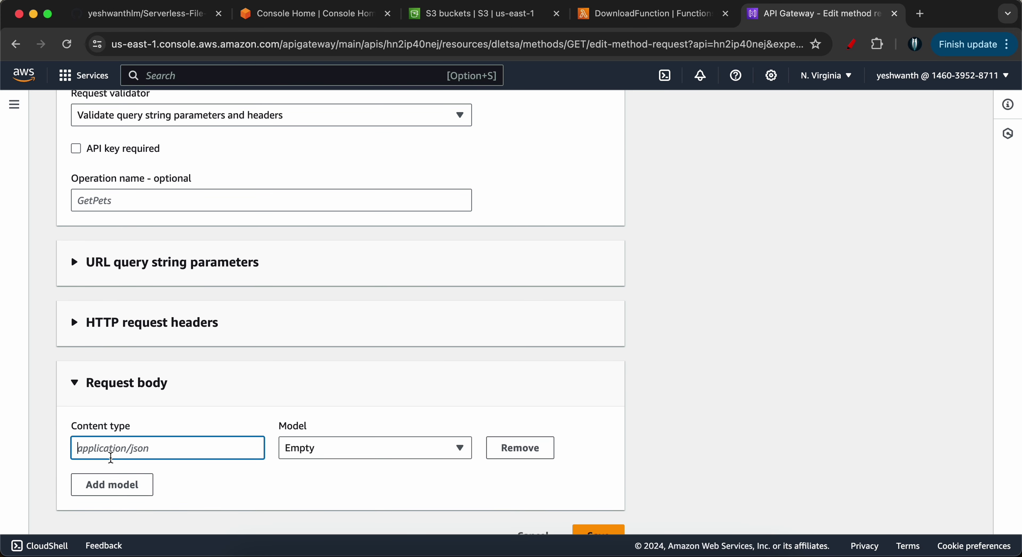
pyautogui.scroll(-1, 155, 413)
pyautogui.press('super+v')
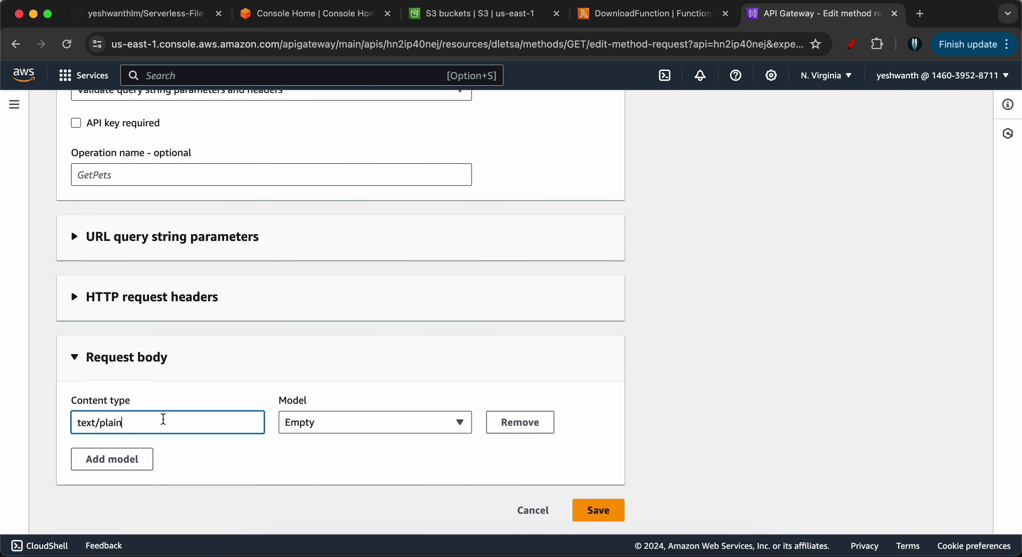
pyautogui.click(587, 512)
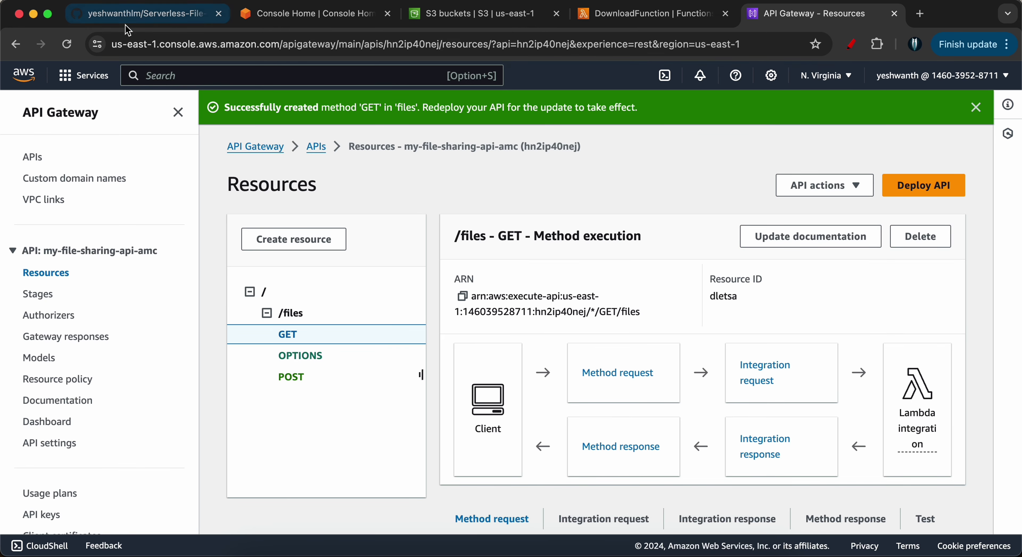
# Review the Integration Request instructions in Step 5 of the README and copy the queryStringParameters mapping template.
pyautogui.click(139, 14)
pyautogui.scroll(-1, 249, 274)
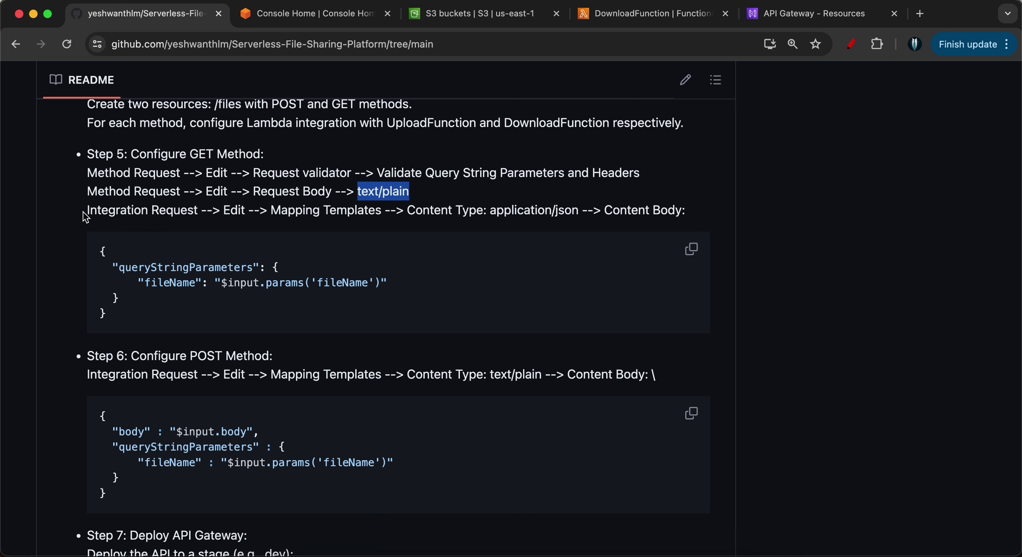
pyautogui.moveTo(91, 204); pyautogui.dragTo(193, 210)
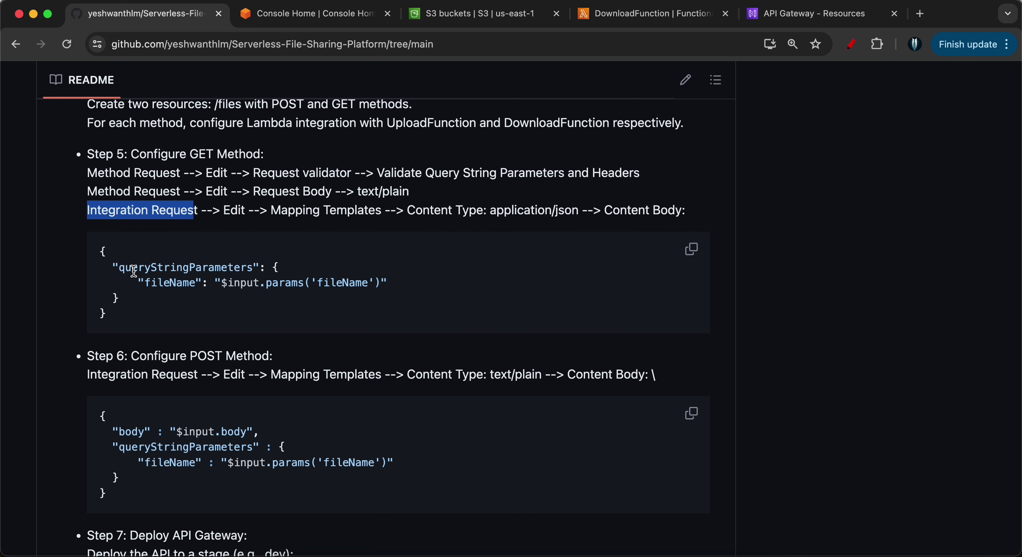
pyautogui.moveTo(119, 268); pyautogui.dragTo(254, 268)
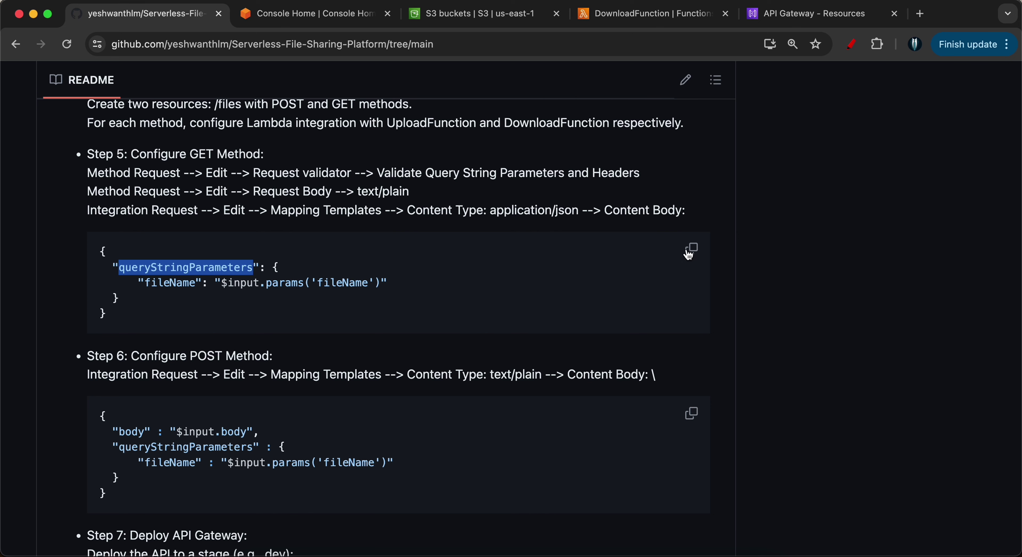
pyautogui.click(694, 254)
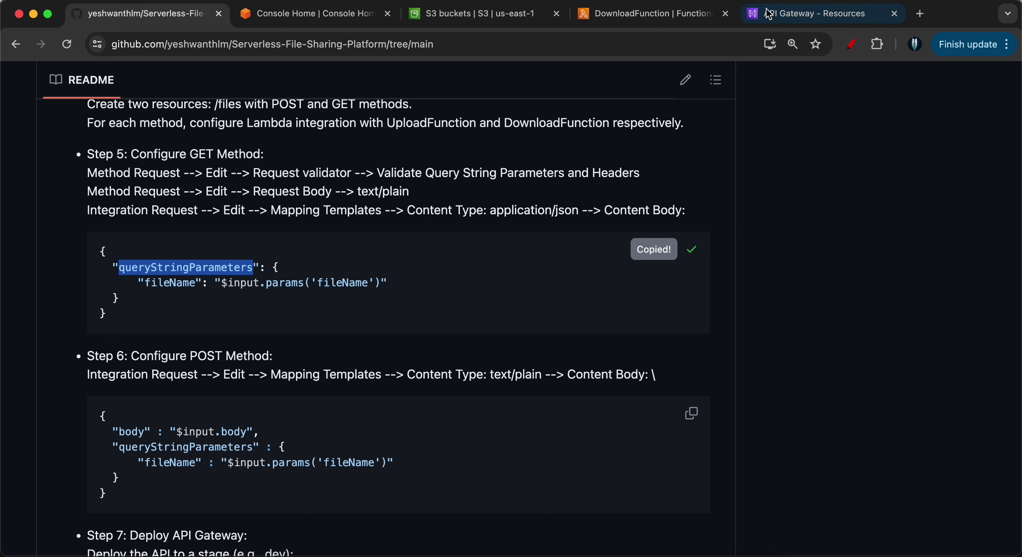
# Return to API Gateway and open the GET method's integration request settings for editing.
pyautogui.click(764, 17)
pyautogui.scroll(-5, 593, 230)
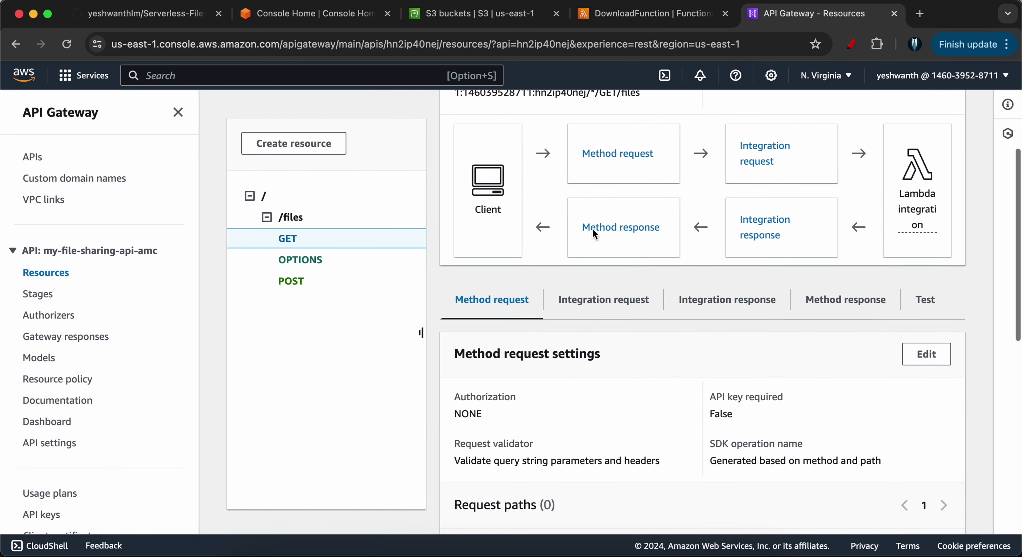
pyautogui.click(571, 338)
pyautogui.scroll(-3, 627, 280)
pyautogui.scroll(-2, 627, 280)
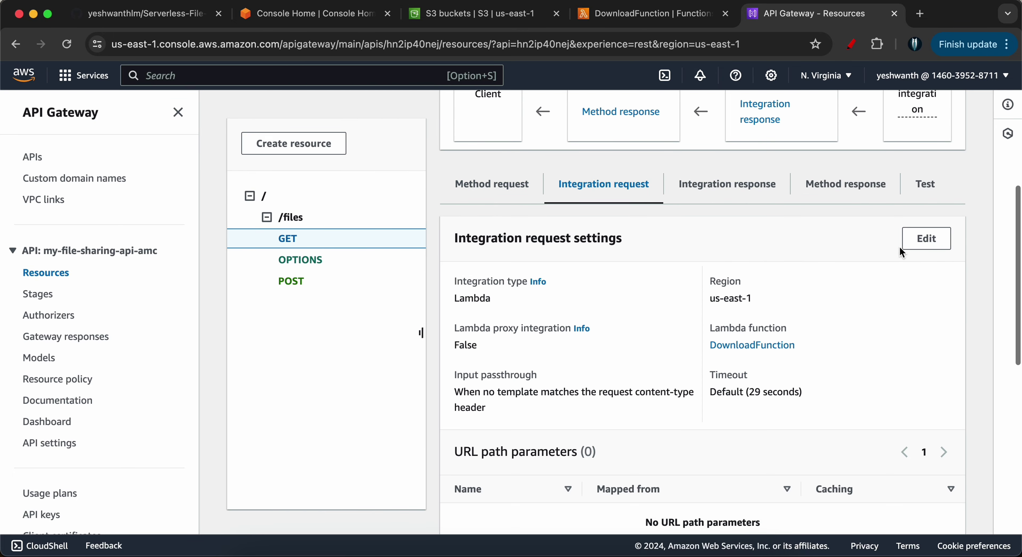
pyautogui.click(924, 240)
pyautogui.scroll(-2, 390, 273)
pyautogui.scroll(-10, 391, 273)
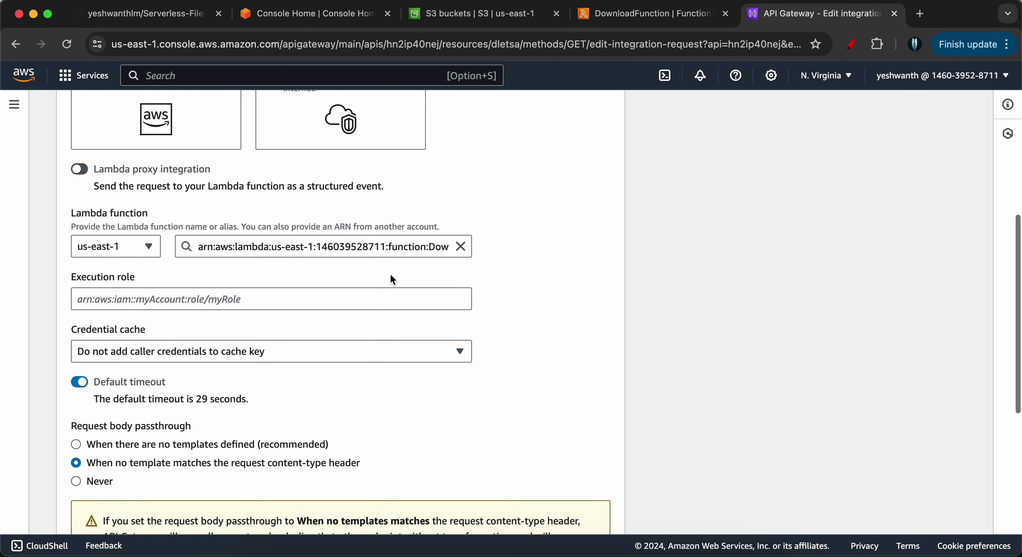
# Add a mapping template to the GET integration request and paste the copied queryStringParameters template as its body.
pyautogui.click(75, 474)
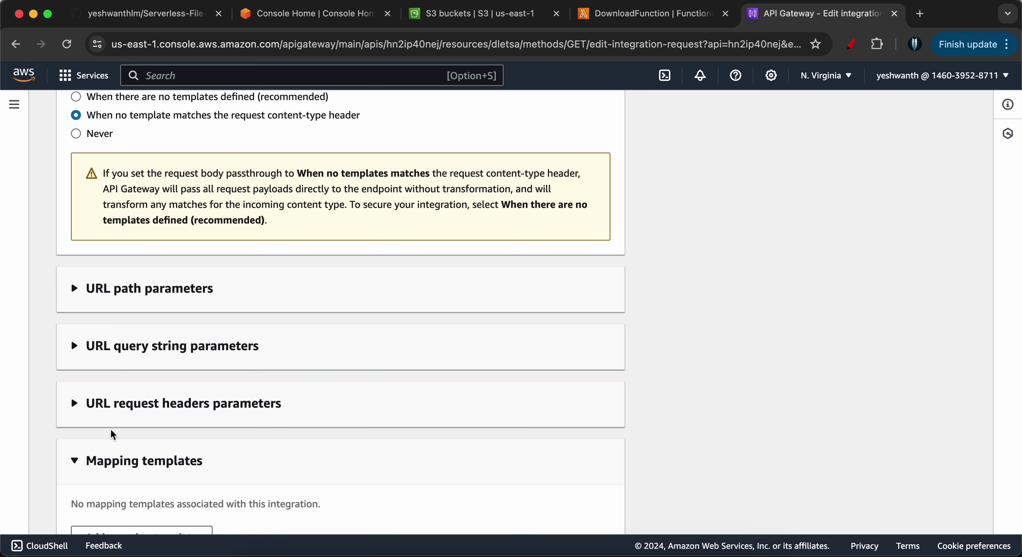
pyautogui.scroll(-3, 233, 367)
pyautogui.click(138, 460)
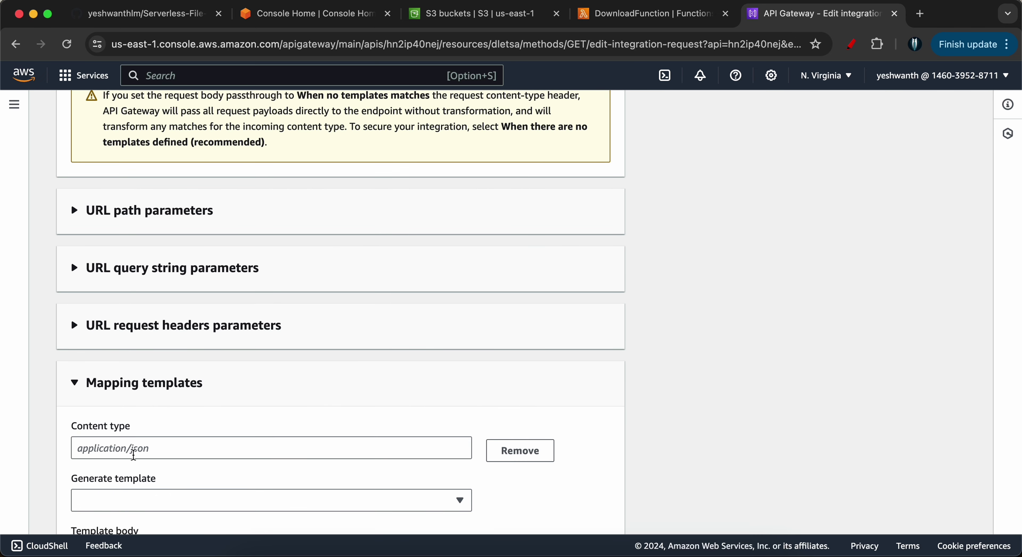
pyautogui.scroll(-4, 131, 436)
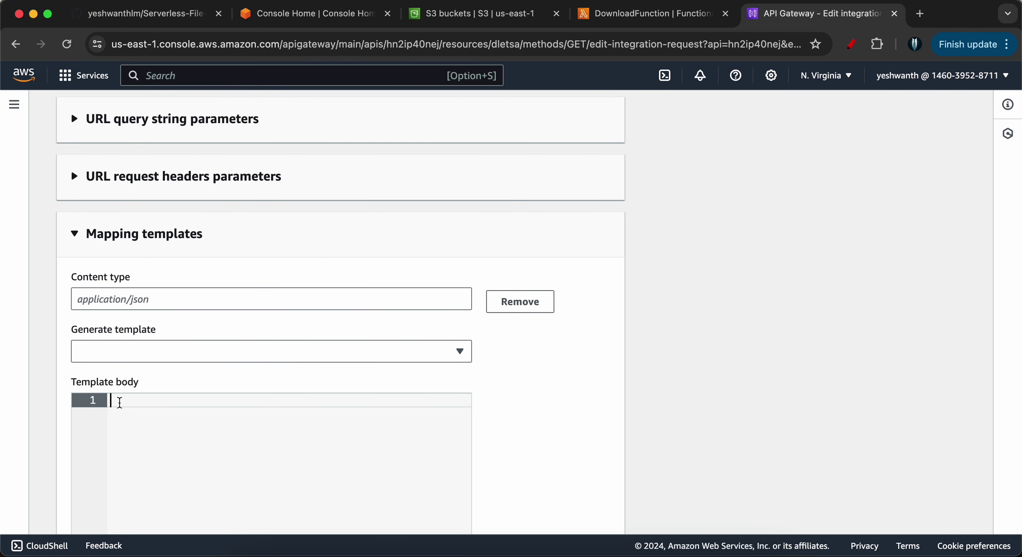
pyautogui.write('{   "queryStringParameters": {       "fileName": "$input.params(\'fileName\')"   } }')
pyautogui.scroll(-5, 258, 393)
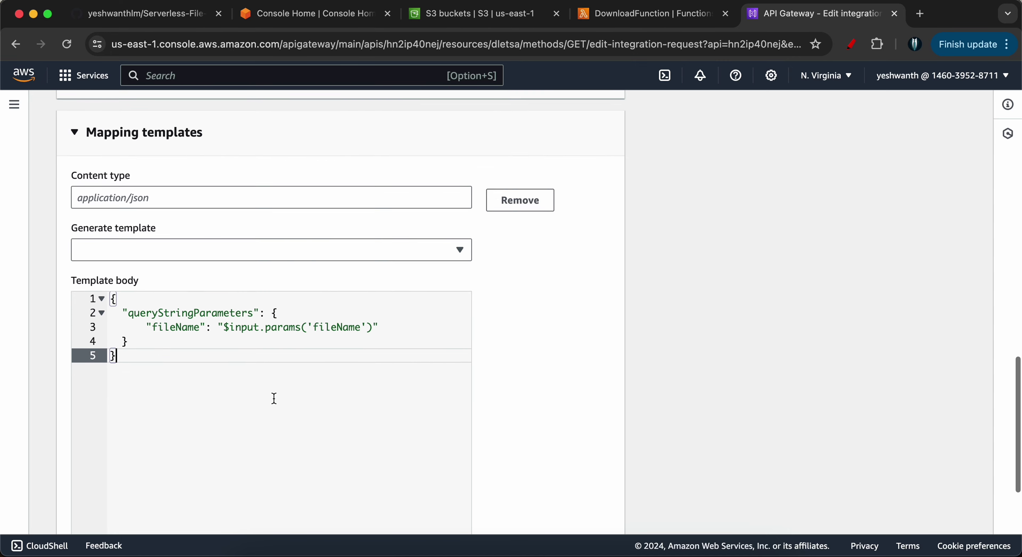
pyautogui.scroll(2, 274, 399)
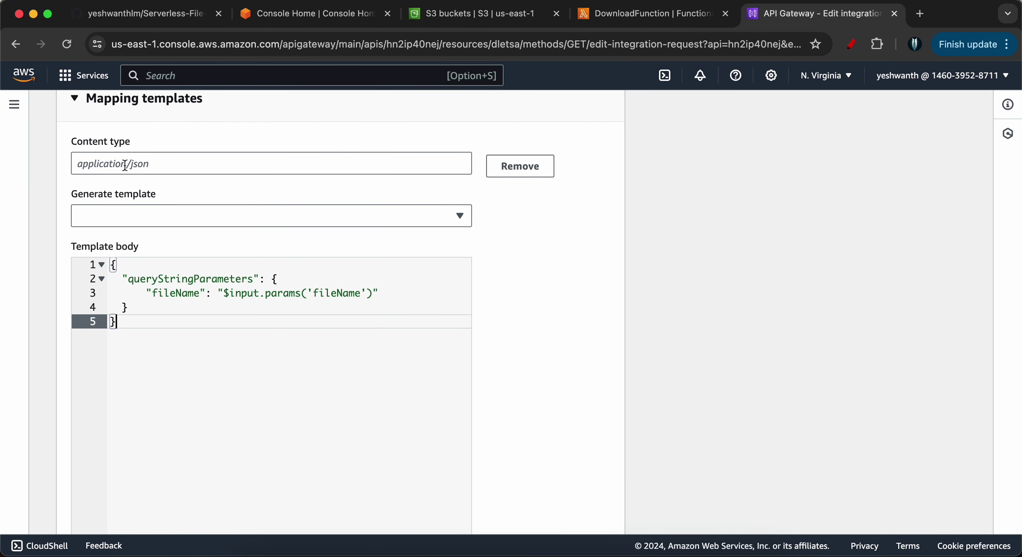
pyautogui.scroll(-5, 194, 178)
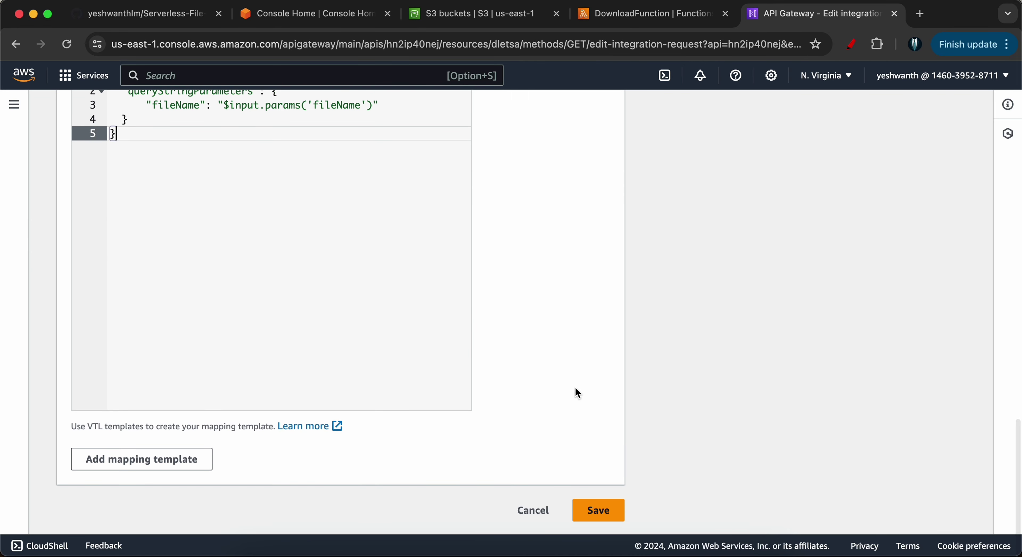
pyautogui.scroll(10, 601, 506)
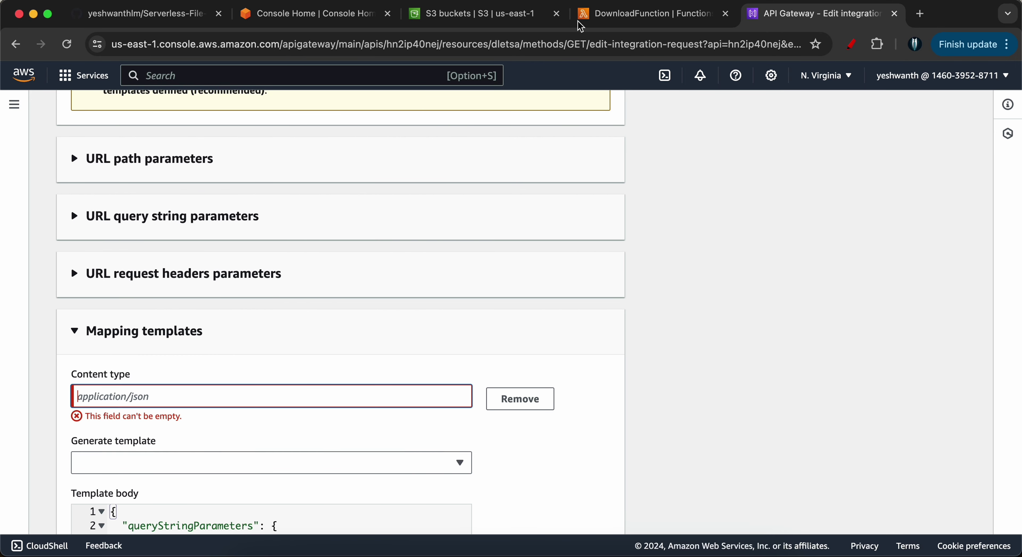
# Copy application/json from Step 5 of the README, enter it as the mapping template's content type, and save the GET integration request.
pyautogui.click(167, 14)
pyautogui.scroll(-1, 438, 293)
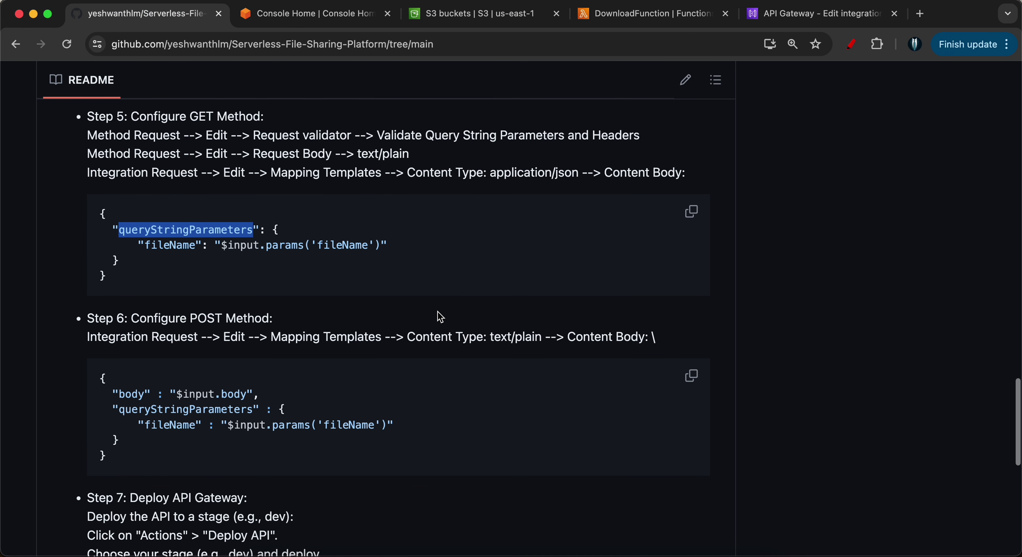
pyautogui.moveTo(490, 174); pyautogui.dragTo(579, 177)
pyautogui.press('super+c')
pyautogui.click(798, 13)
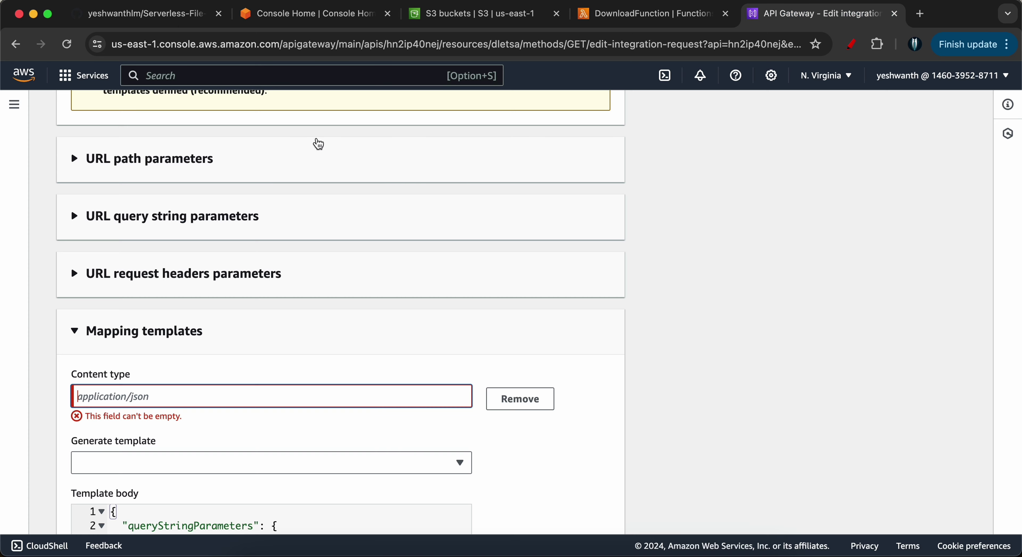
pyautogui.press('super+v')
pyautogui.scroll(-10, 156, 377)
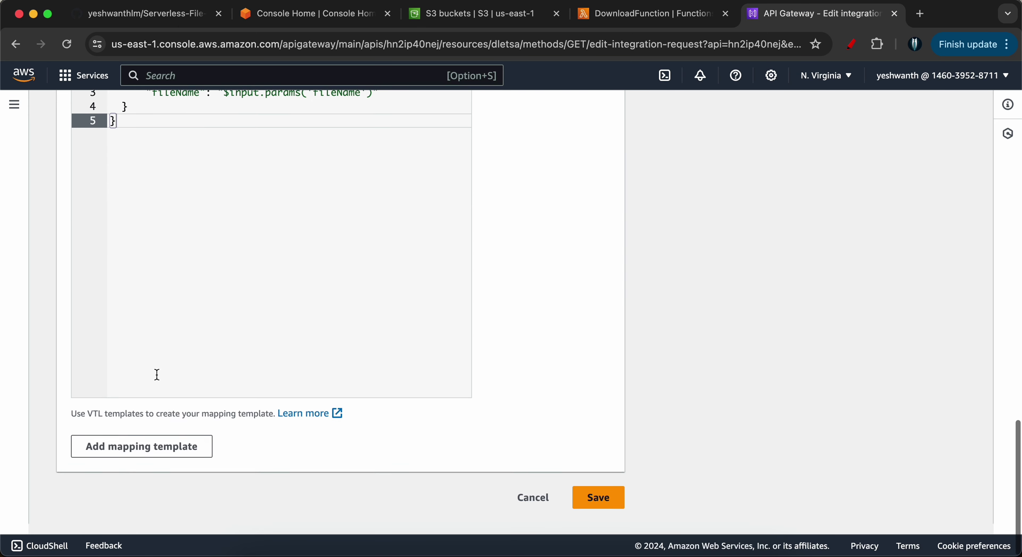
pyautogui.click(590, 516)
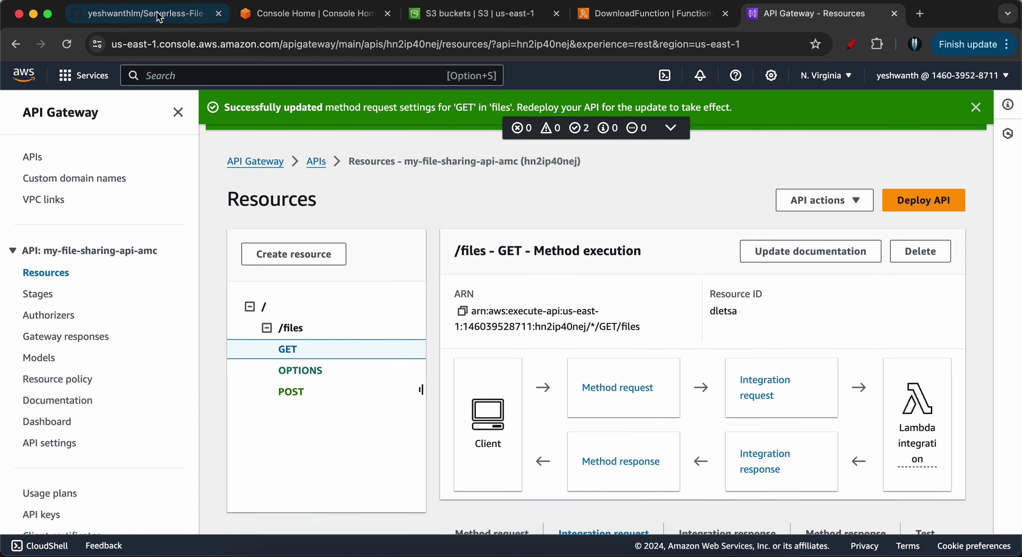
# Review the POST method instructions in Step 6 of the README and copy the text/plain content type.
pyautogui.click(143, 13)
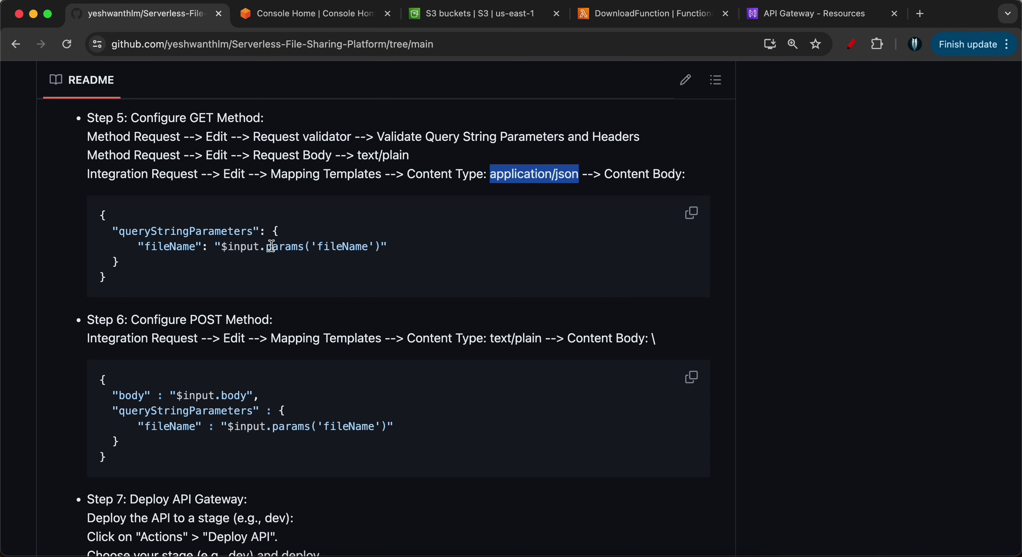
pyautogui.scroll(-1, 272, 247)
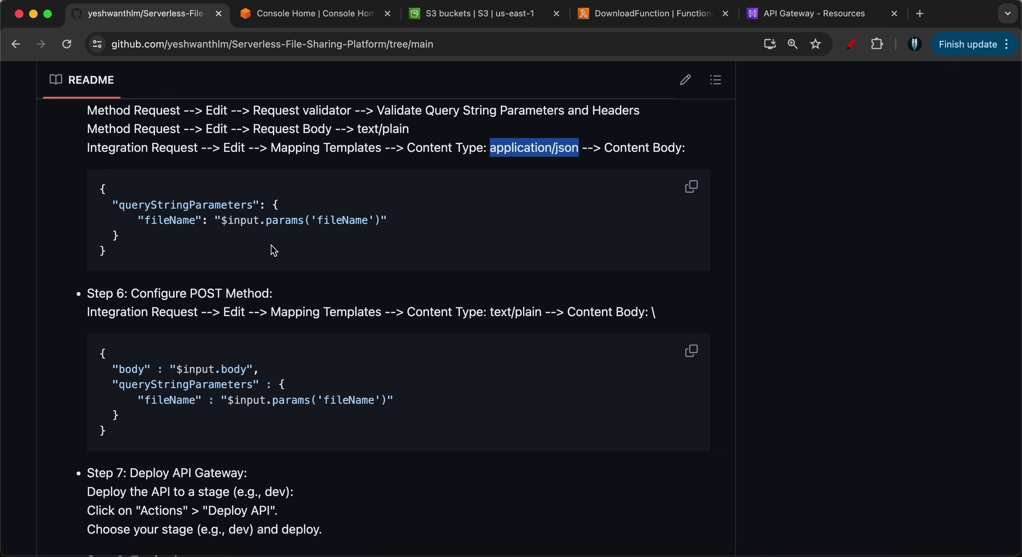
pyautogui.scroll(-3, 274, 251)
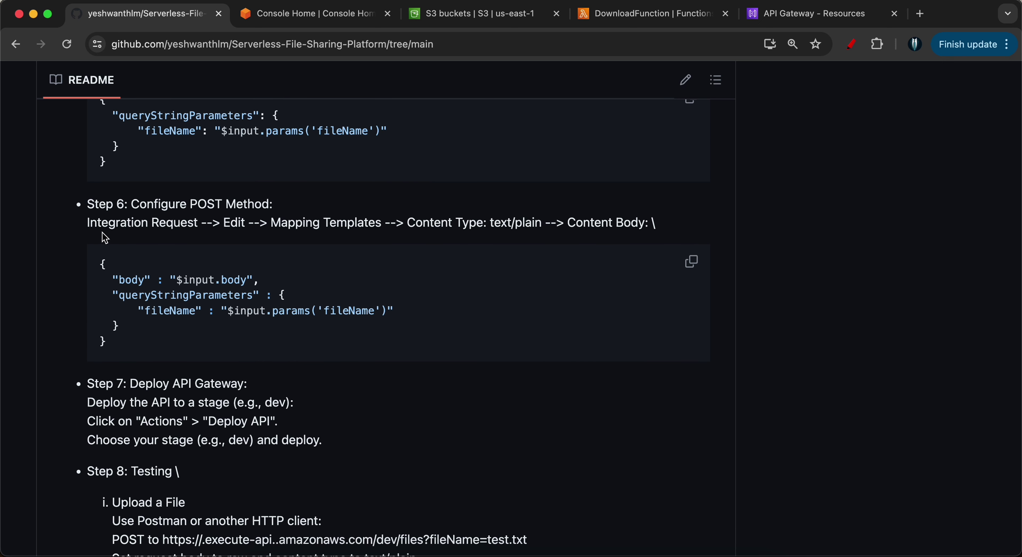
pyautogui.moveTo(90, 220); pyautogui.dragTo(191, 221)
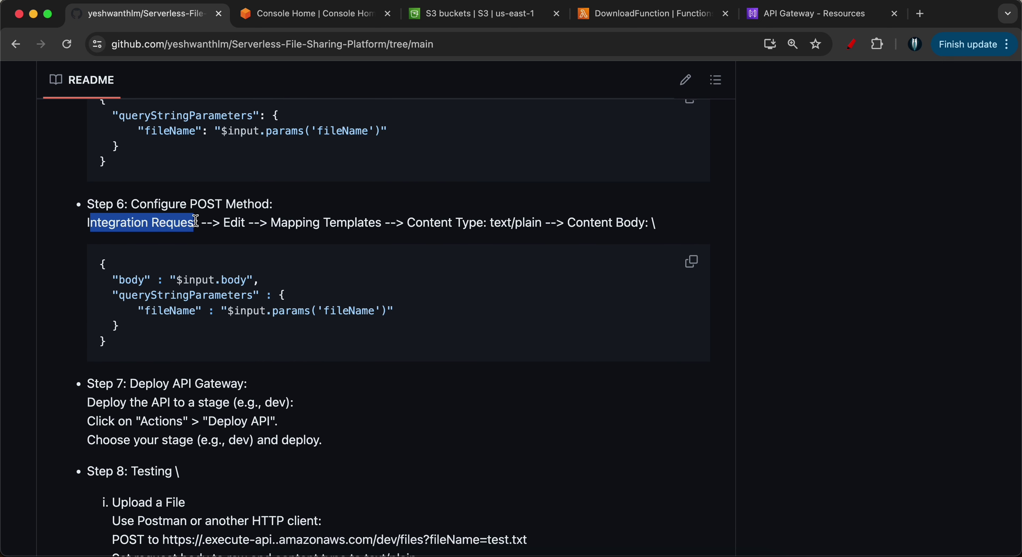
pyautogui.moveTo(272, 223); pyautogui.dragTo(381, 223)
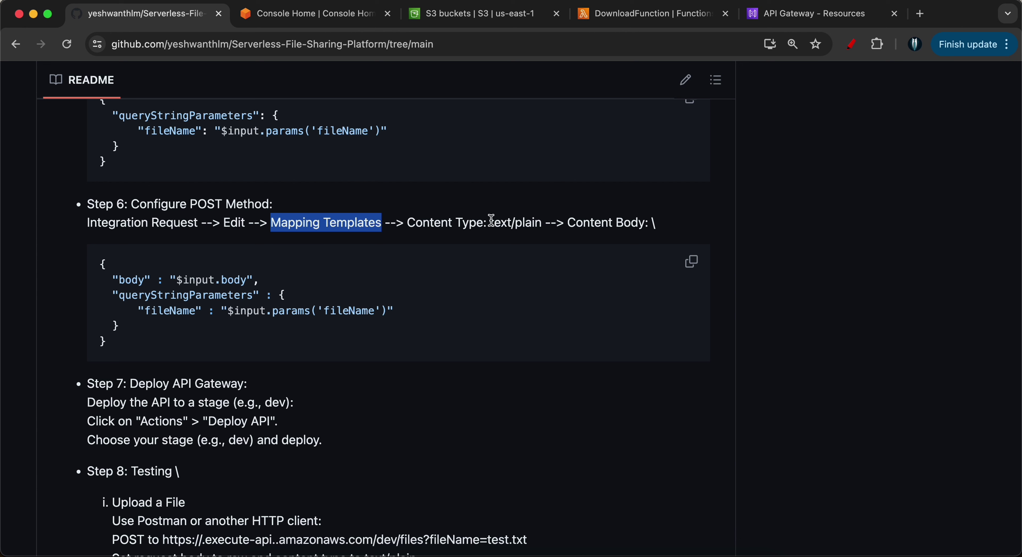
pyautogui.moveTo(491, 220); pyautogui.dragTo(539, 223)
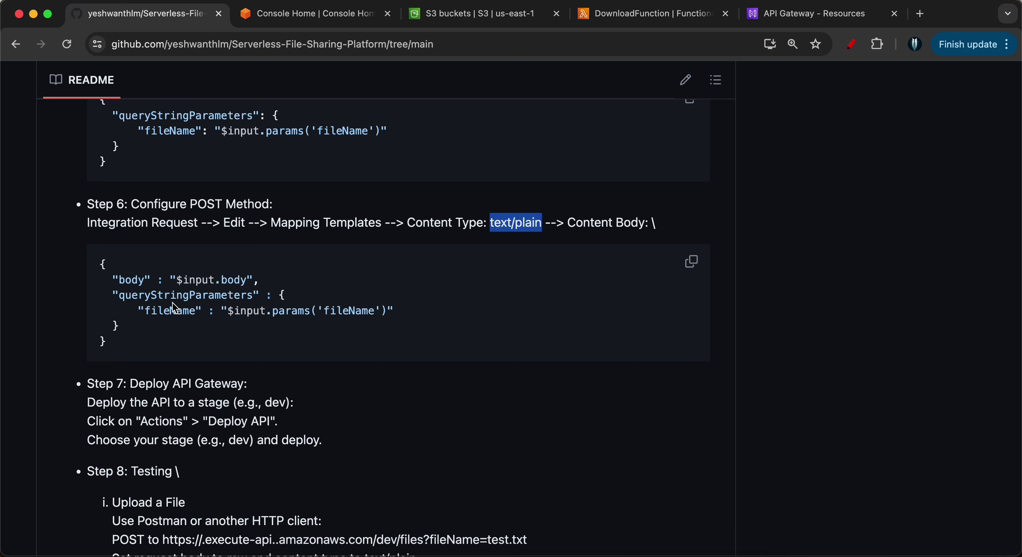
# Return to API Gateway and open the integration request of the /files POST method for editing.
pyautogui.click(763, 17)
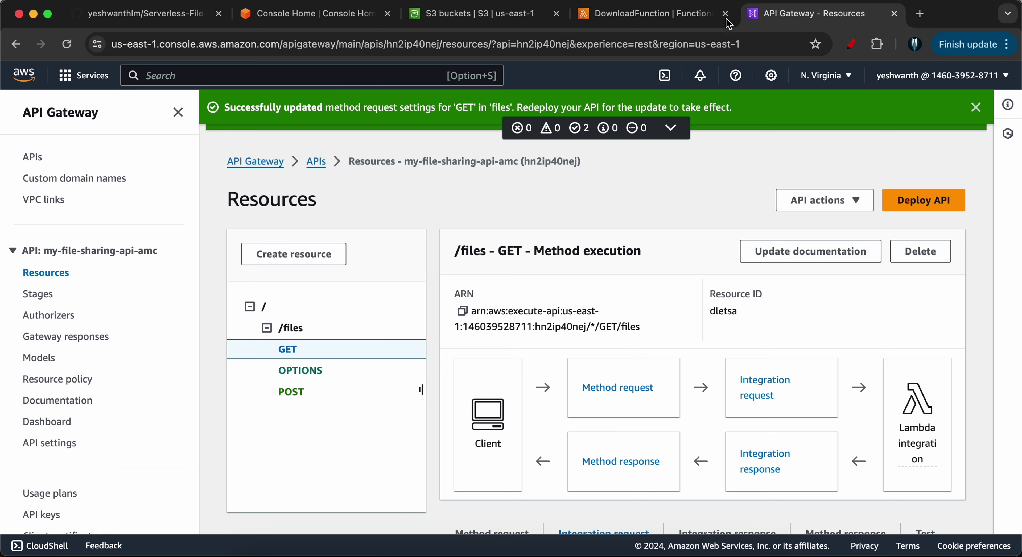
pyautogui.click(291, 392)
pyautogui.scroll(-5, 575, 290)
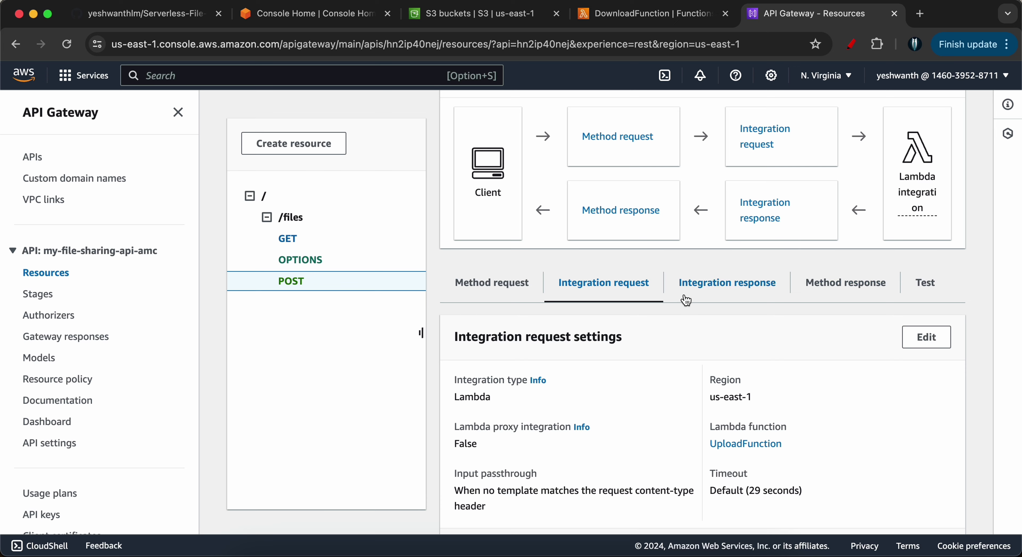
pyautogui.click(926, 337)
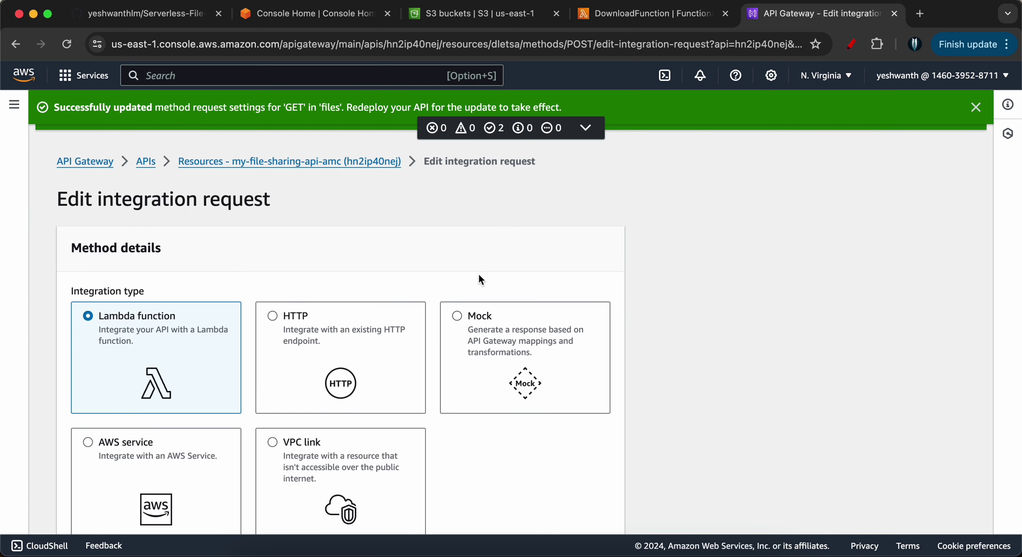
pyautogui.scroll(-15, 479, 278)
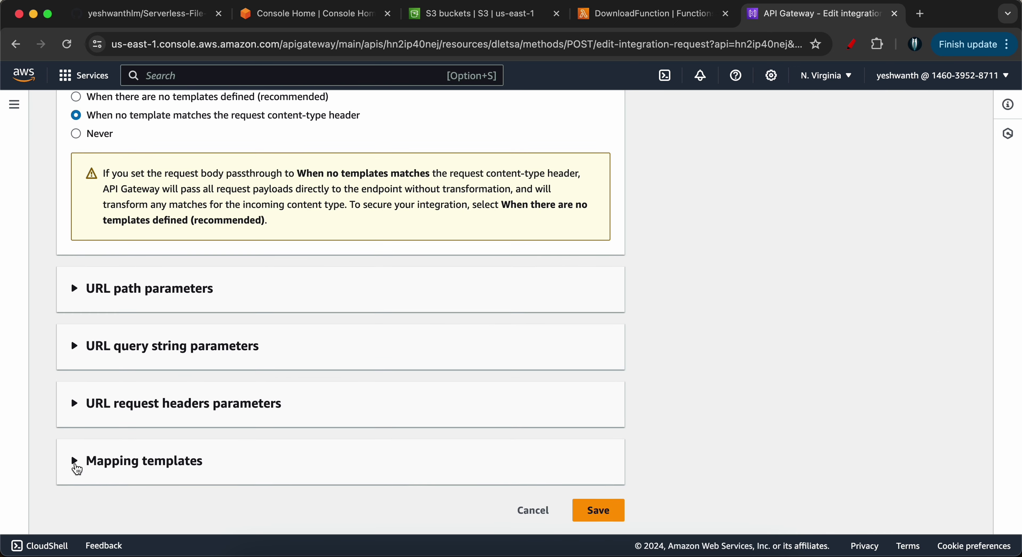
# Add a mapping template with content type text/plain to the POST integration request.
pyautogui.click(76, 460)
pyautogui.scroll(-2, 262, 382)
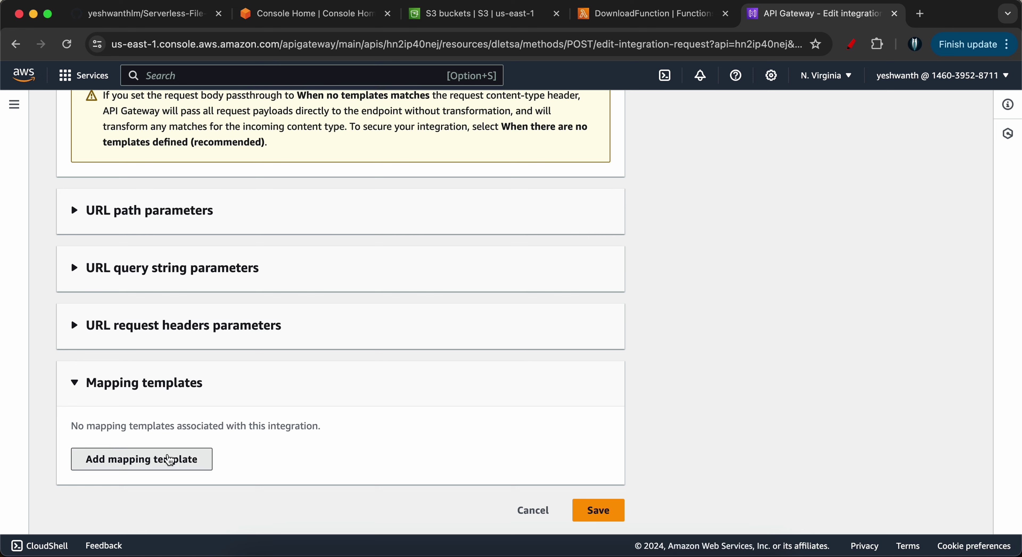
pyautogui.click(170, 460)
pyautogui.scroll(-4, 283, 277)
pyautogui.click(84, 292)
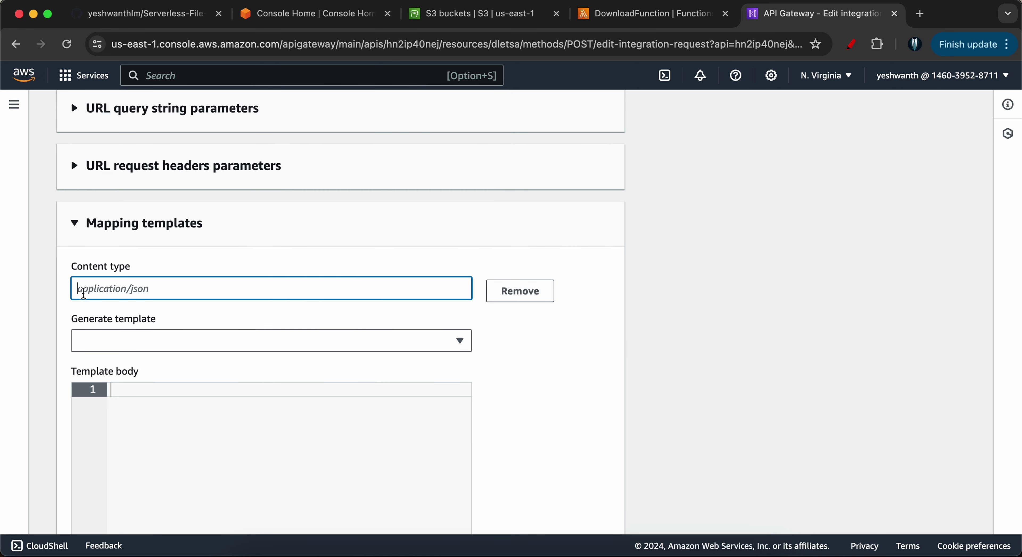
pyautogui.write('text/plain')
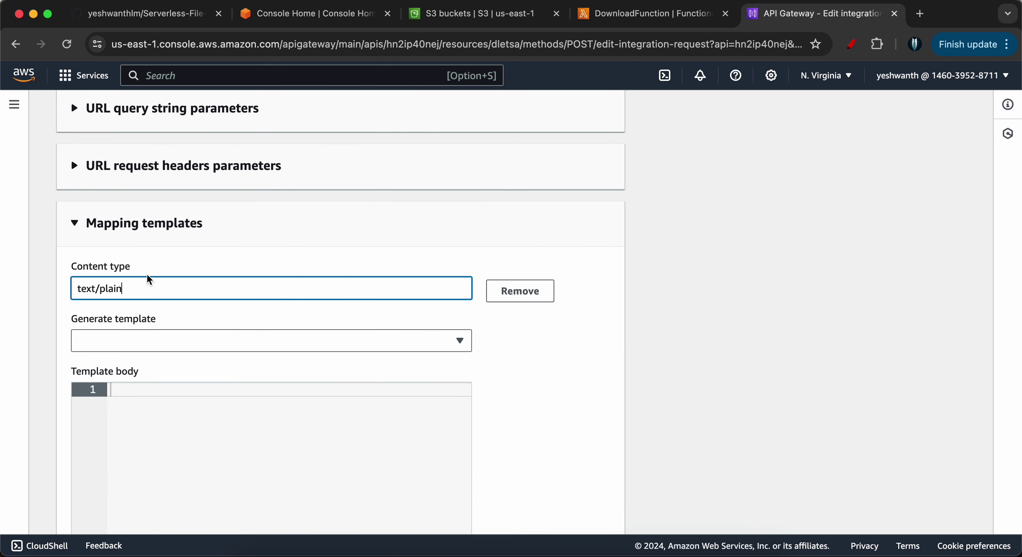
# Copy the body and queryStringParameters template from Step 6 of the README and paste it as the POST mapping template's body.
pyautogui.click(168, 18)
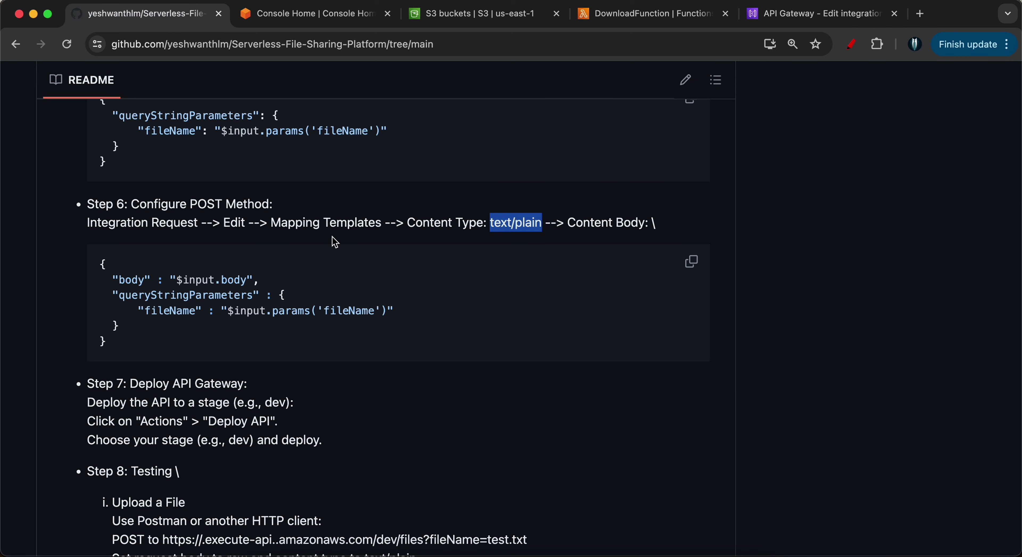
pyautogui.scroll(-1, 333, 240)
pyautogui.click(693, 230)
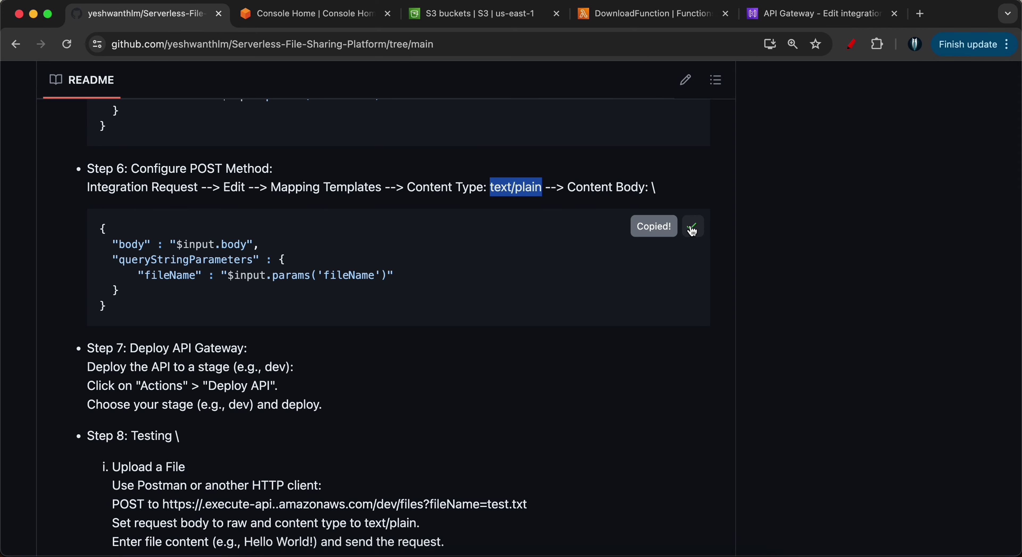
pyautogui.click(813, 15)
pyautogui.scroll(-5, 284, 335)
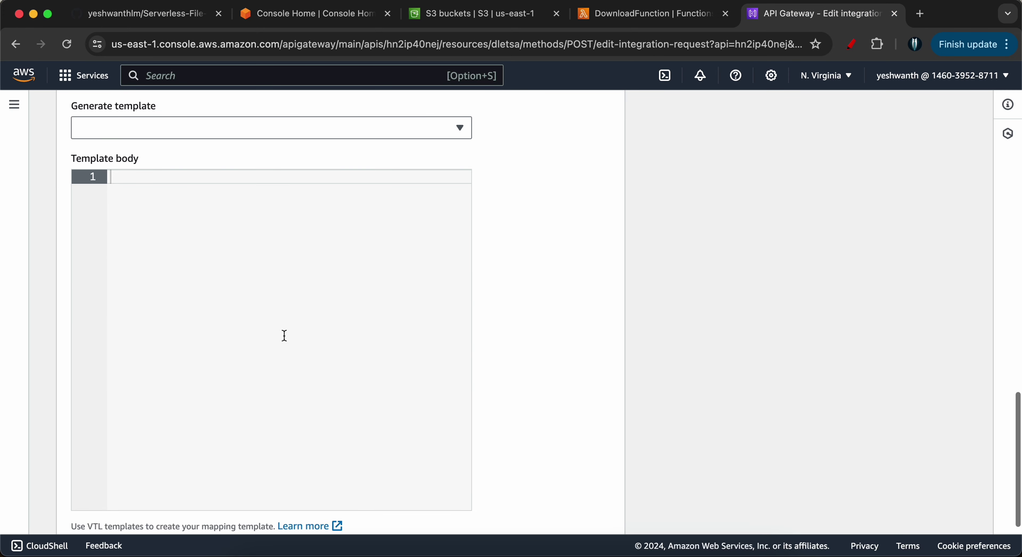
pyautogui.click(139, 183)
pyautogui.press('super+v')
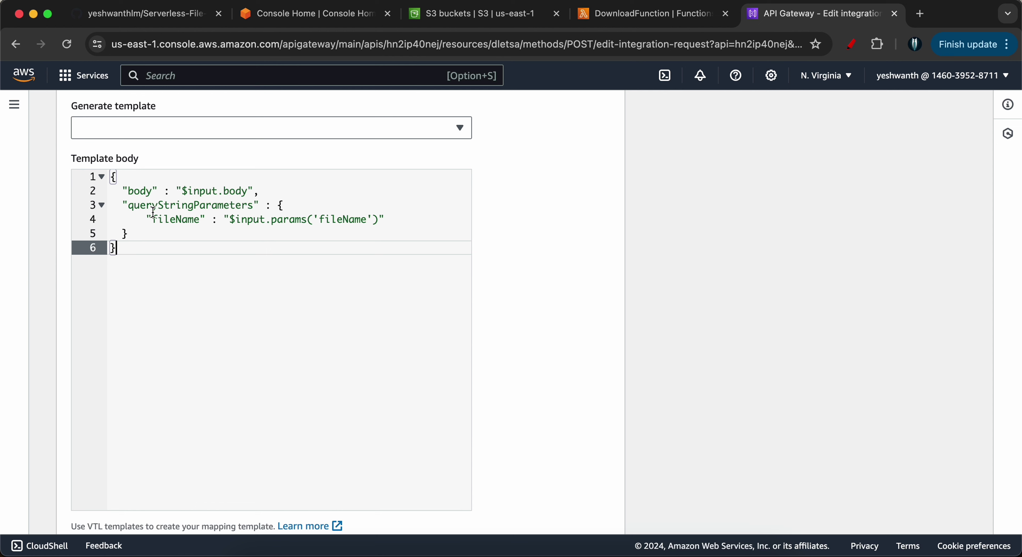
# Check the queryStringParameters and fileName lines of the template body and save the POST integration request.
pyautogui.moveTo(128, 206); pyautogui.dragTo(256, 205)
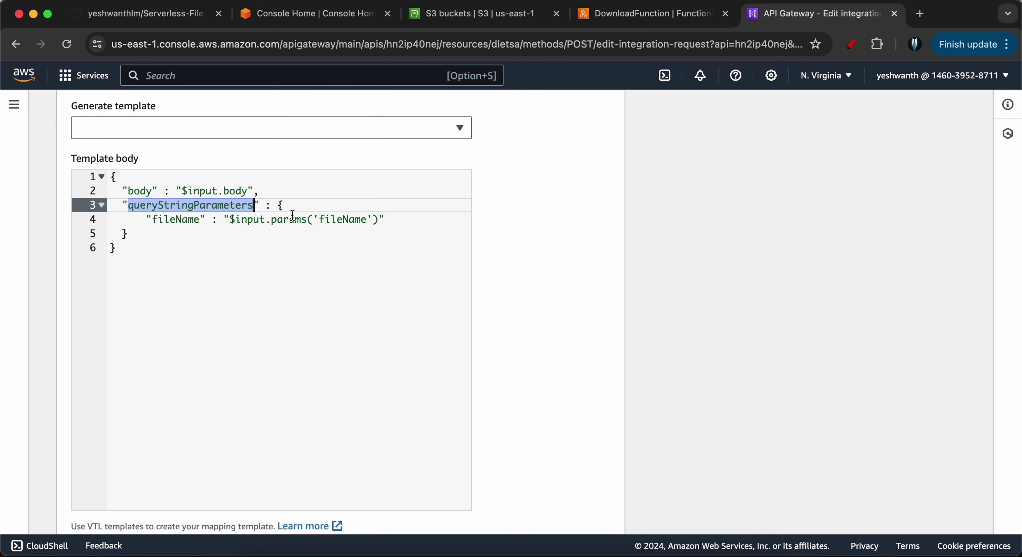
pyautogui.click(194, 219)
pyautogui.doubleClick(194, 220)
pyautogui.doubleClick(281, 219)
pyautogui.tripleClick(281, 219)
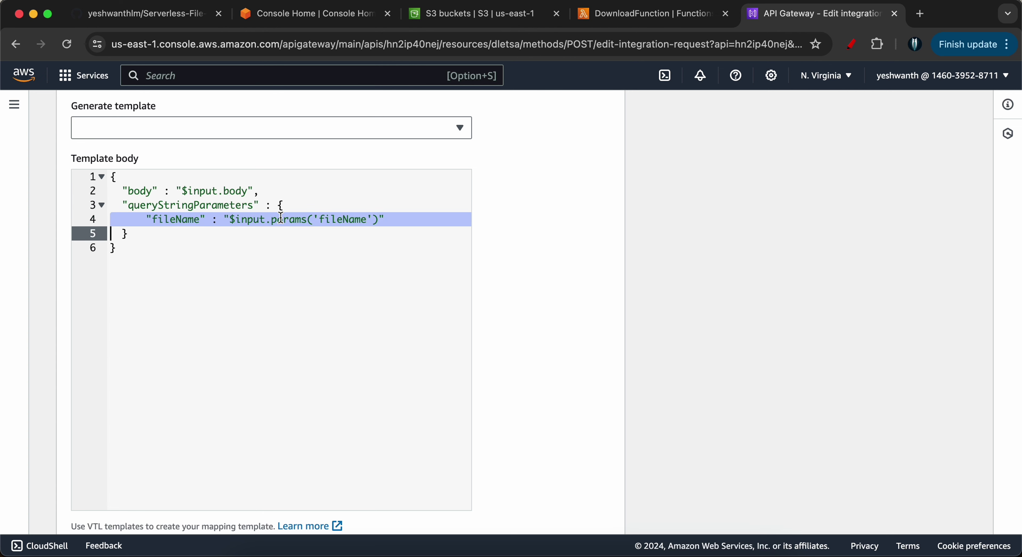
pyautogui.scroll(-3, 281, 219)
pyautogui.click(605, 521)
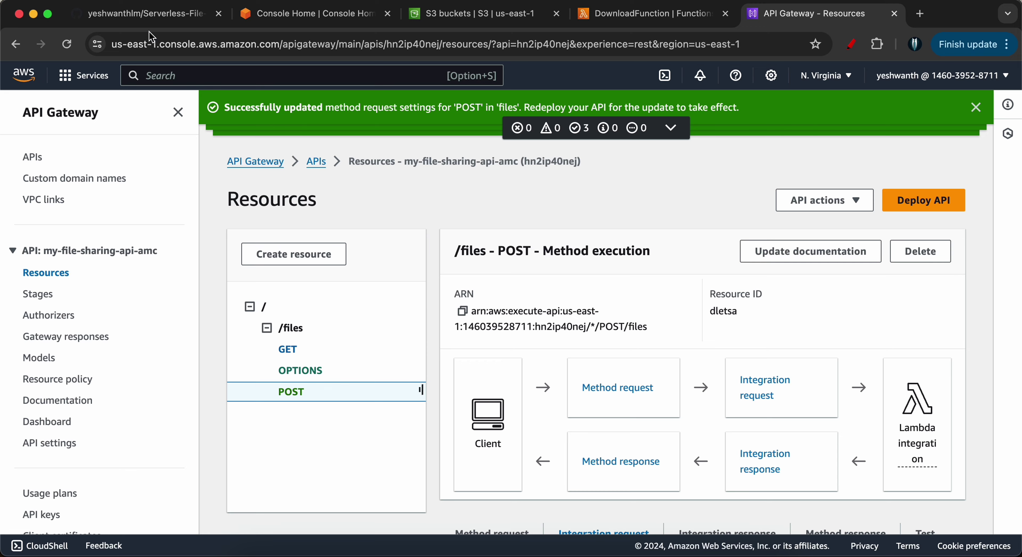
# Review Step 7 of the README and deploy the API in API Gateway to a new stage named dev.
pyautogui.click(157, 14)
pyautogui.scroll(-5, 219, 286)
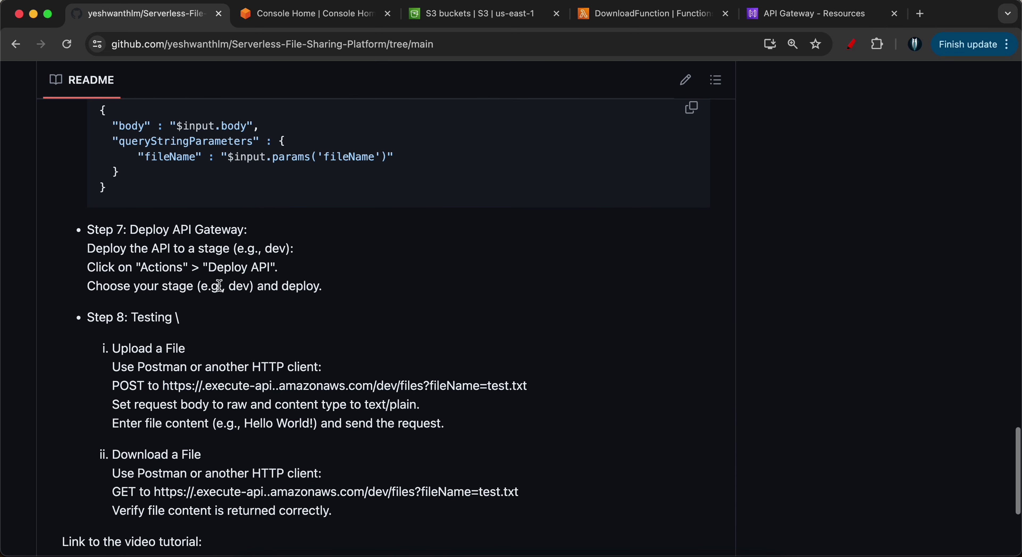
pyautogui.scroll(4, 101, 221)
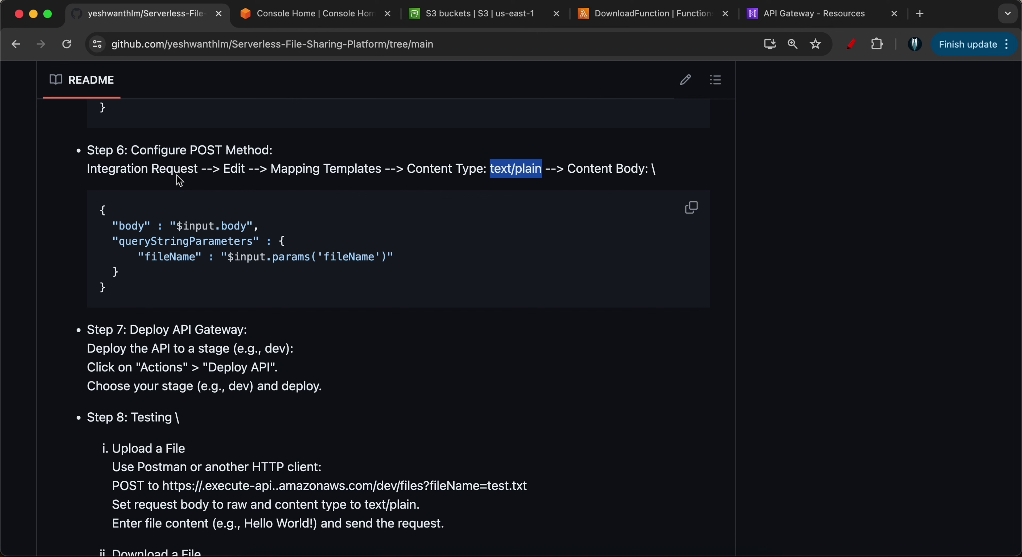
pyautogui.scroll(-6, 179, 181)
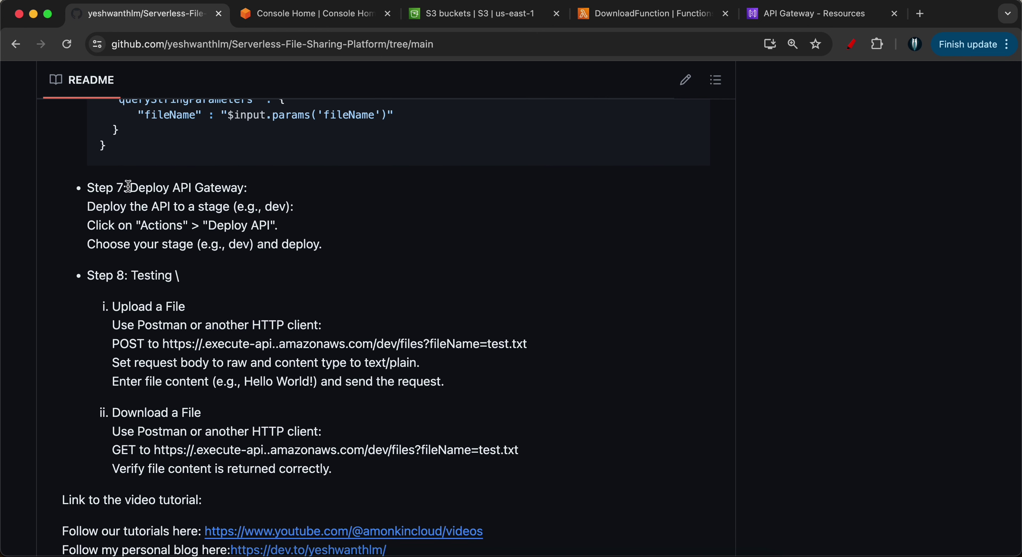
pyautogui.moveTo(128, 186); pyautogui.dragTo(264, 194)
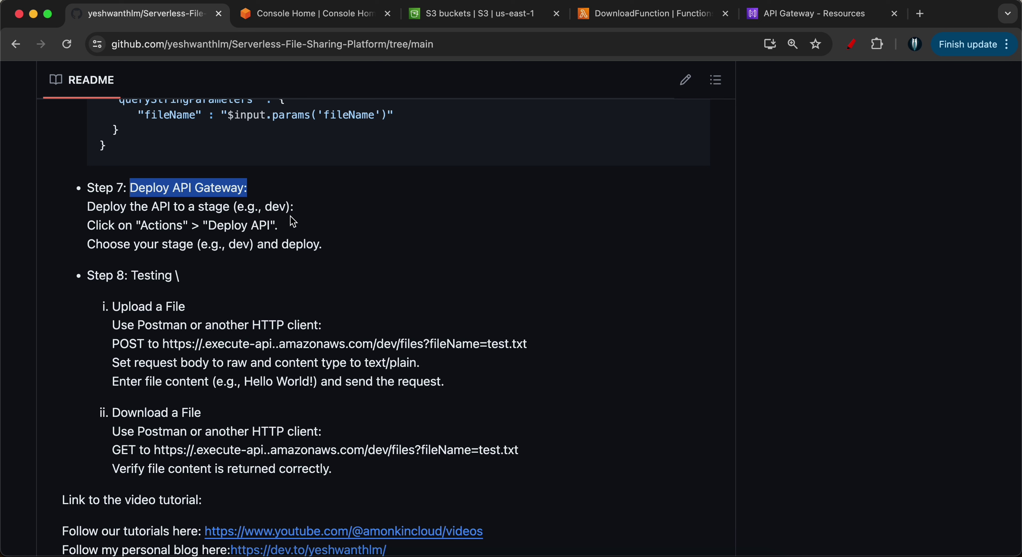
pyautogui.doubleClick(277, 207)
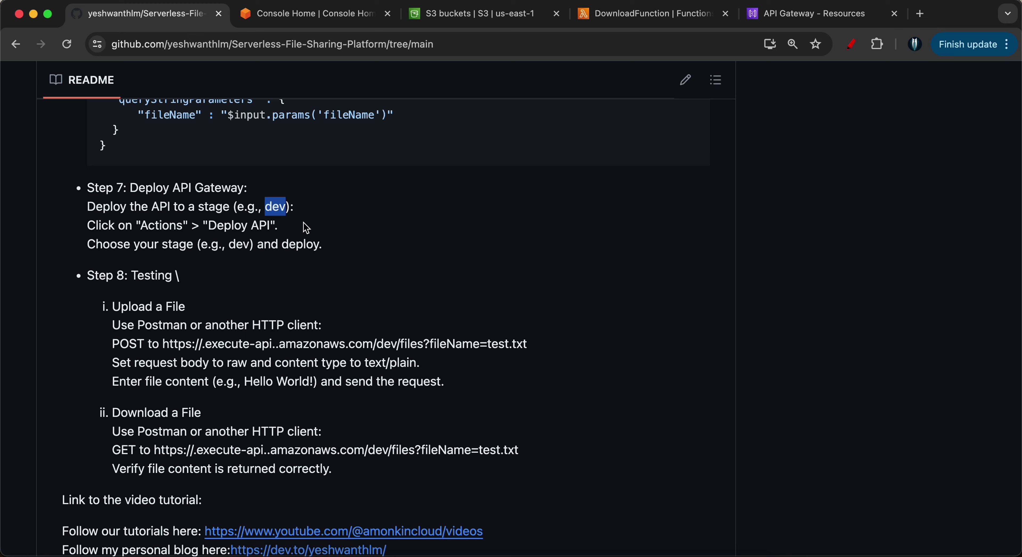
pyautogui.click(773, 17)
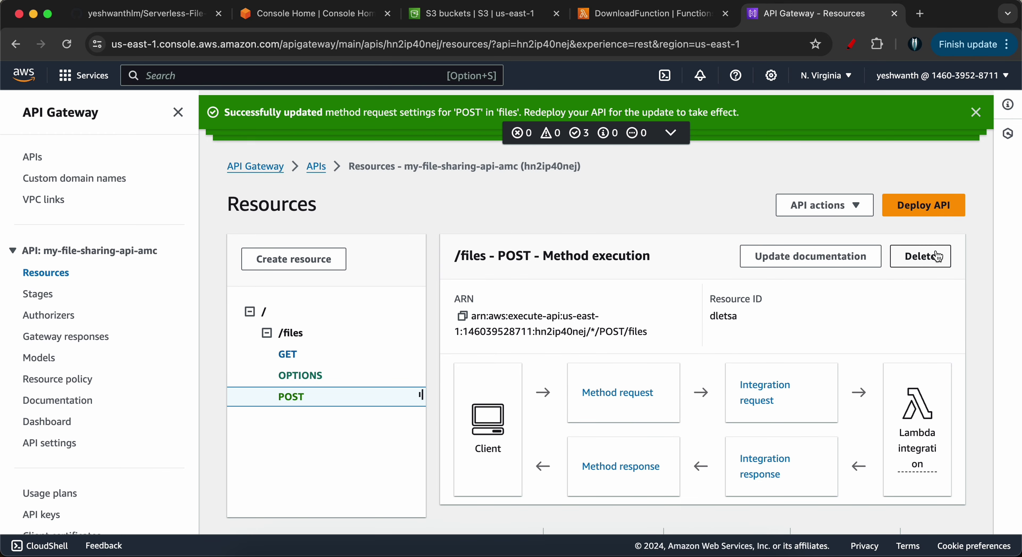
pyautogui.click(920, 204)
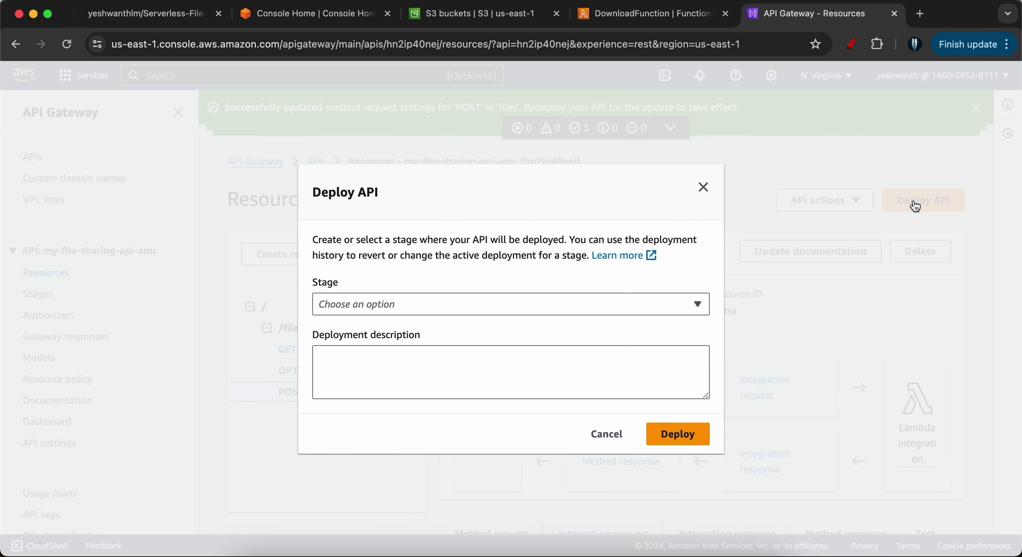
pyautogui.click(373, 313)
pyautogui.click(357, 326)
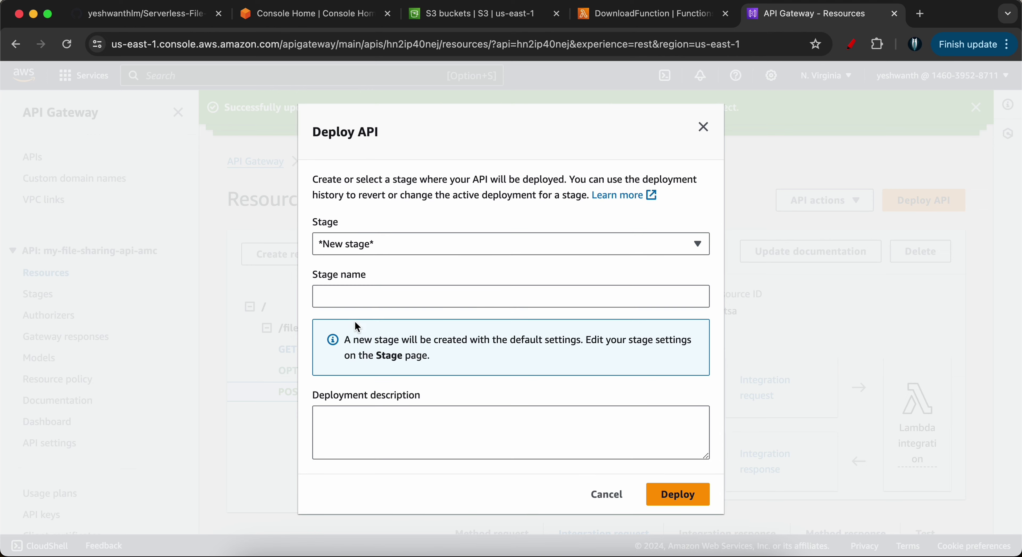
pyautogui.click(338, 307)
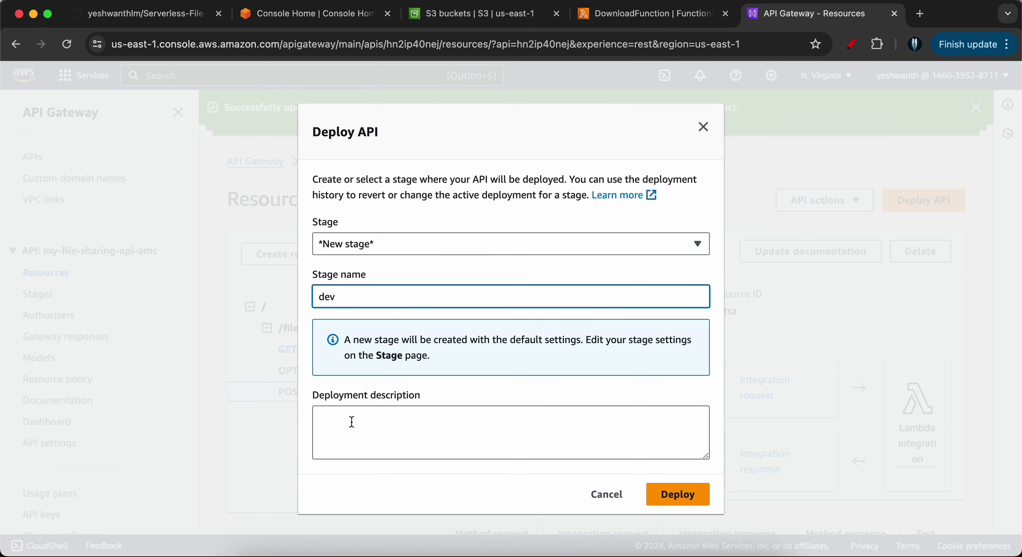
pyautogui.click(681, 501)
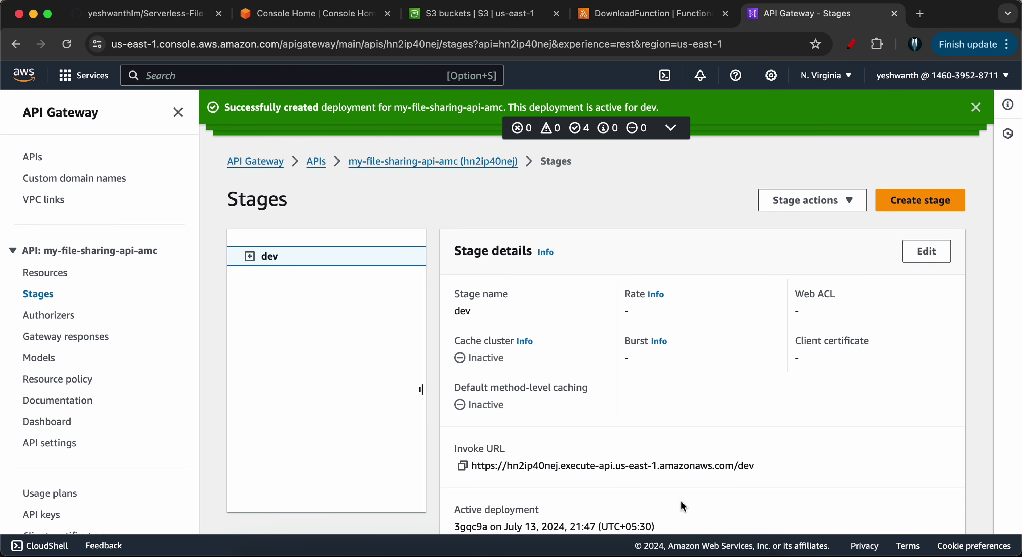
# Examine the dev stage's invoke URL and the upload and download test instructions in Step 8 of the README.
pyautogui.scroll(-5, 682, 501)
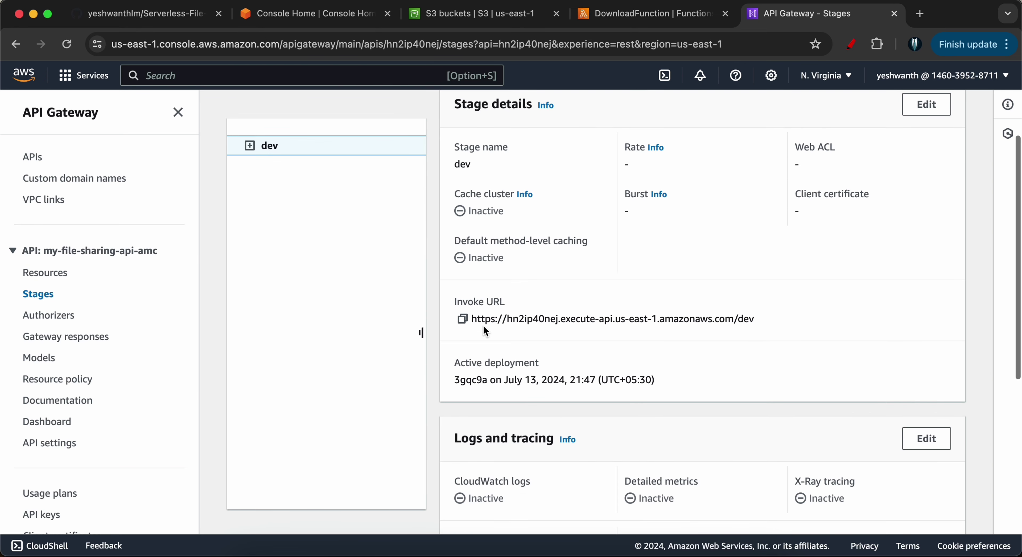
pyautogui.tripleClick(472, 299)
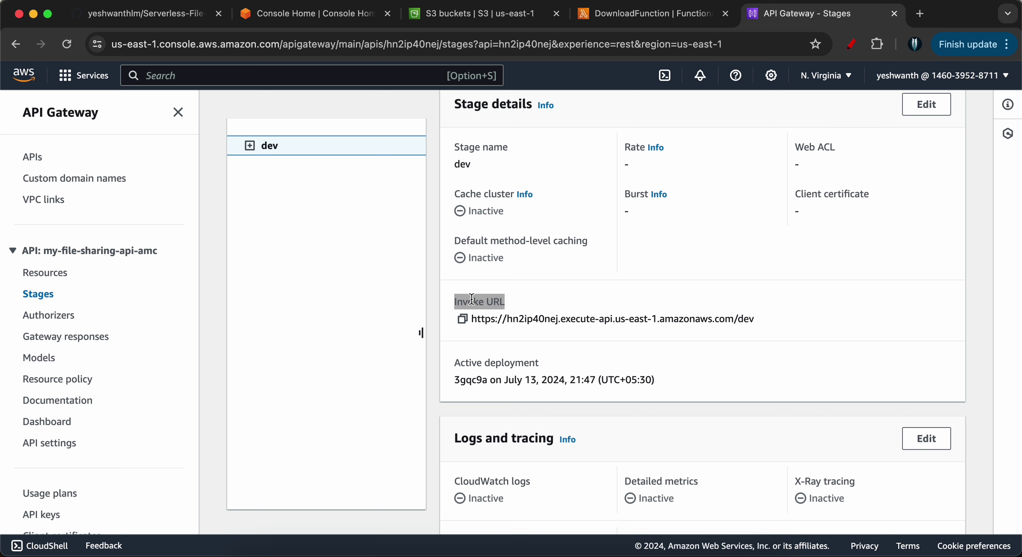
pyautogui.tripleClick(490, 299)
pyautogui.click(525, 303)
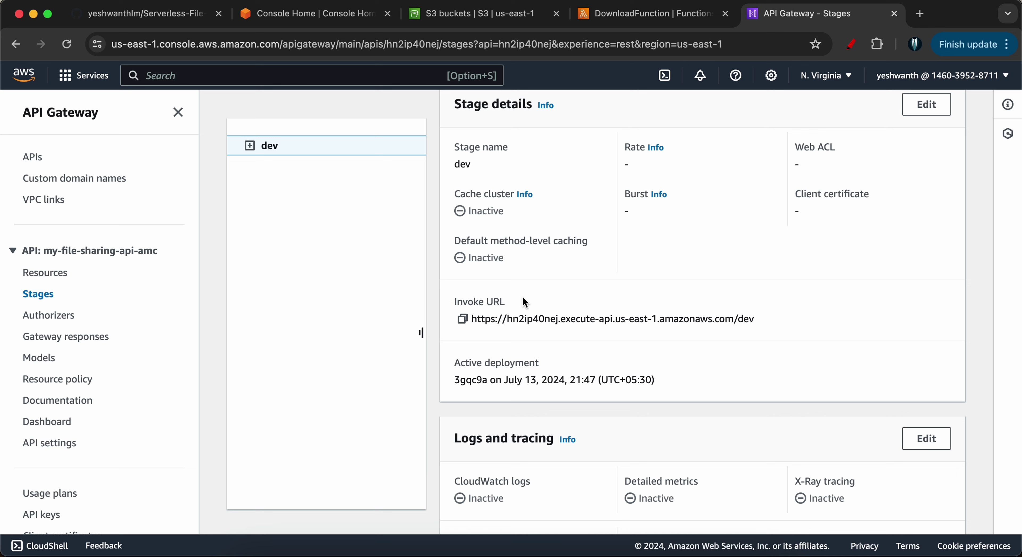
pyautogui.click(147, 14)
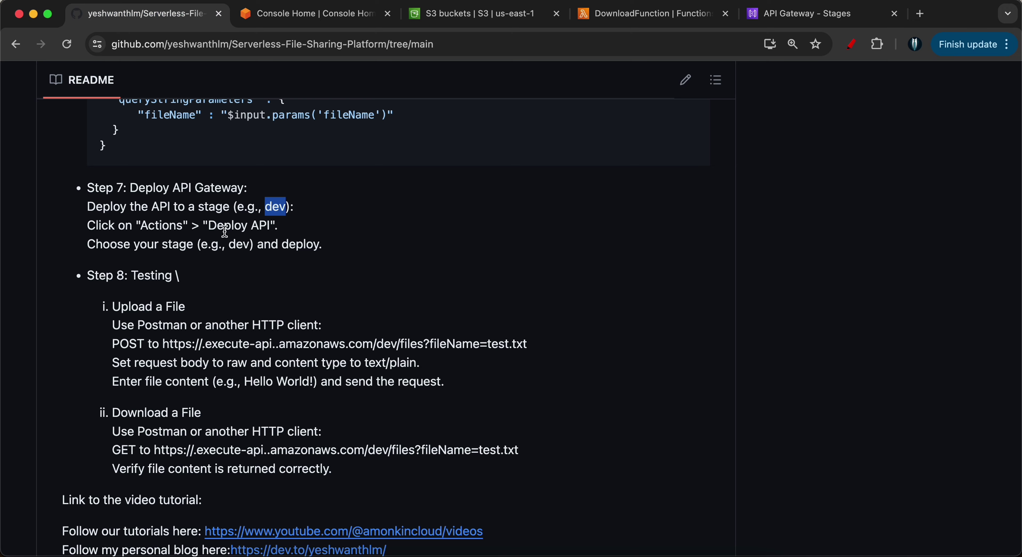
pyautogui.scroll(-2, 222, 231)
pyautogui.tripleClick(124, 166)
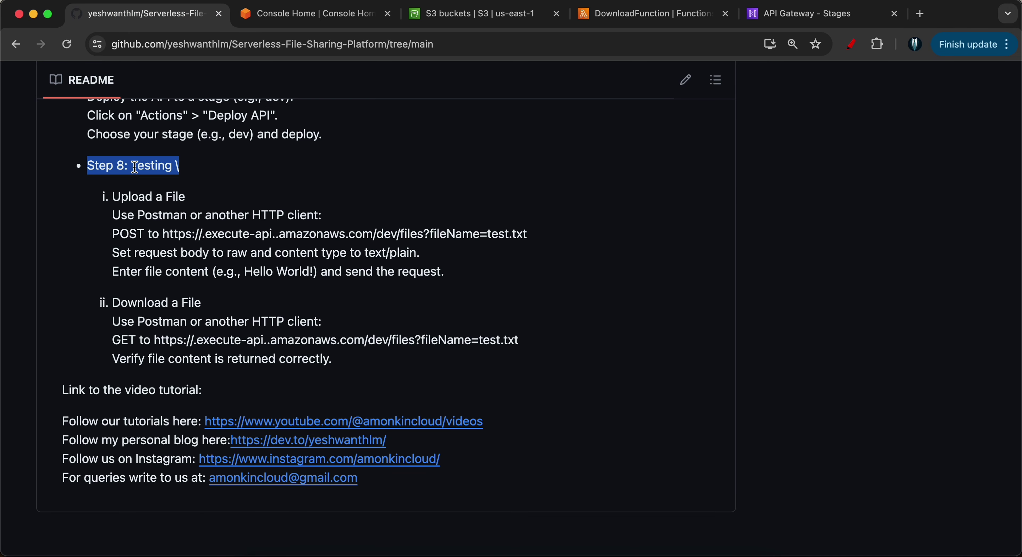
pyautogui.moveTo(114, 196); pyautogui.dragTo(179, 197)
pyautogui.click(190, 195)
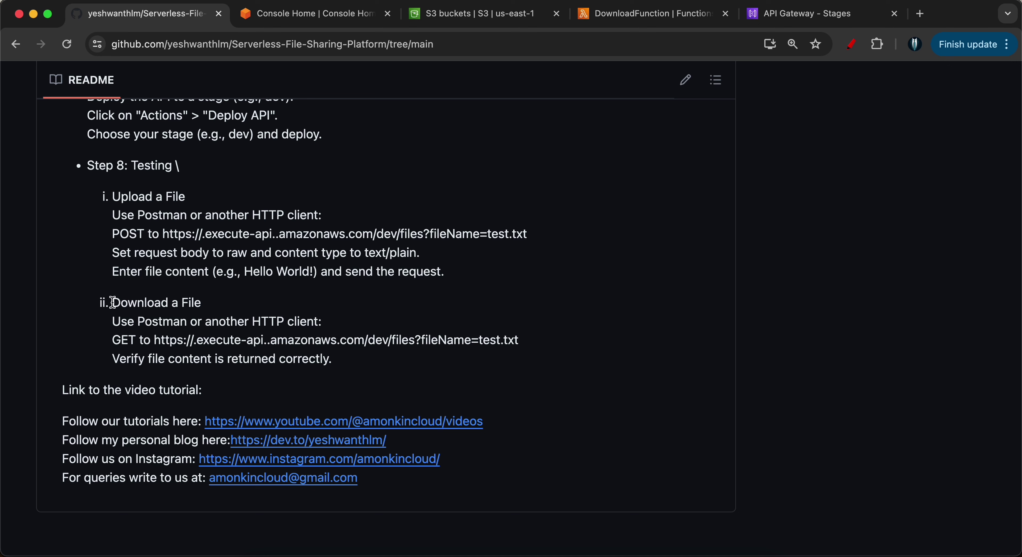
pyautogui.moveTo(113, 303); pyautogui.dragTo(218, 306)
pyautogui.click(210, 319)
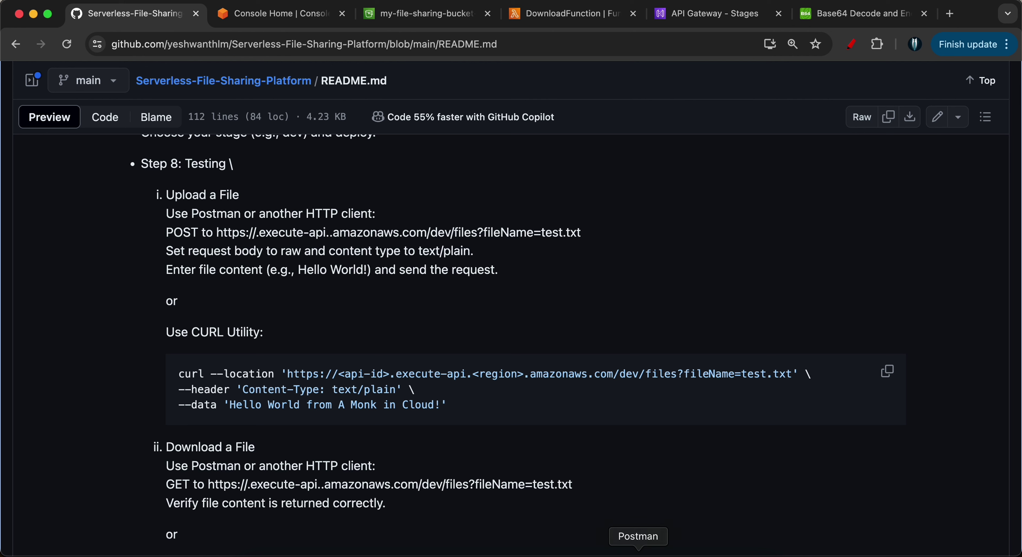
# Switch to Postman and examine the test.txt request's URL, the available HTTP methods and the code snippet formats.
pyautogui.click(645, 529)
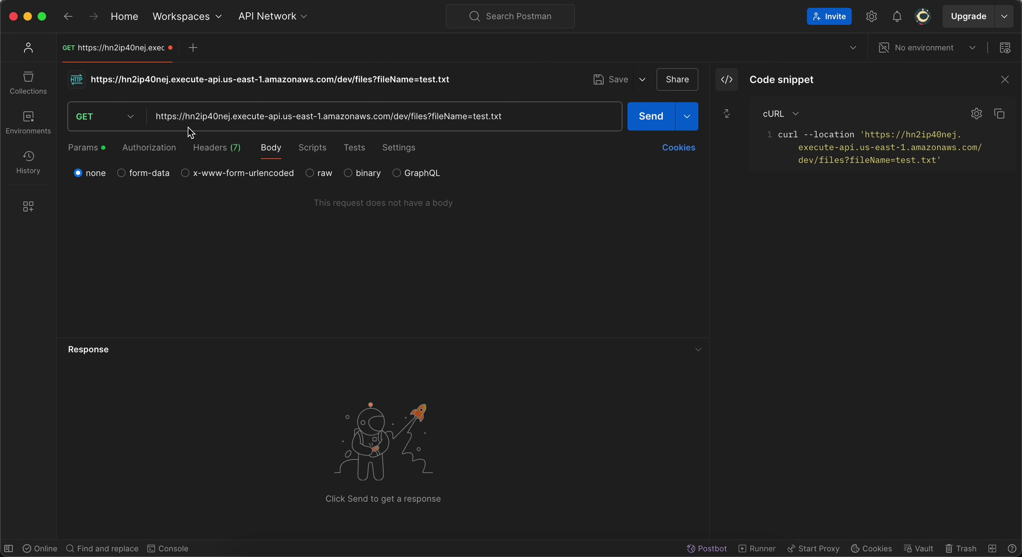
pyautogui.tripleClick(185, 116)
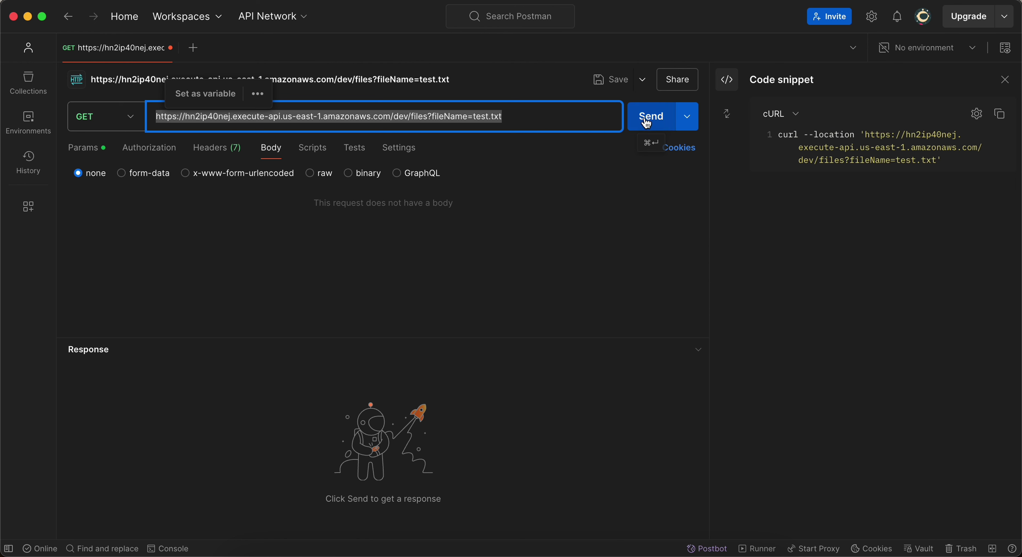
pyautogui.click(102, 117)
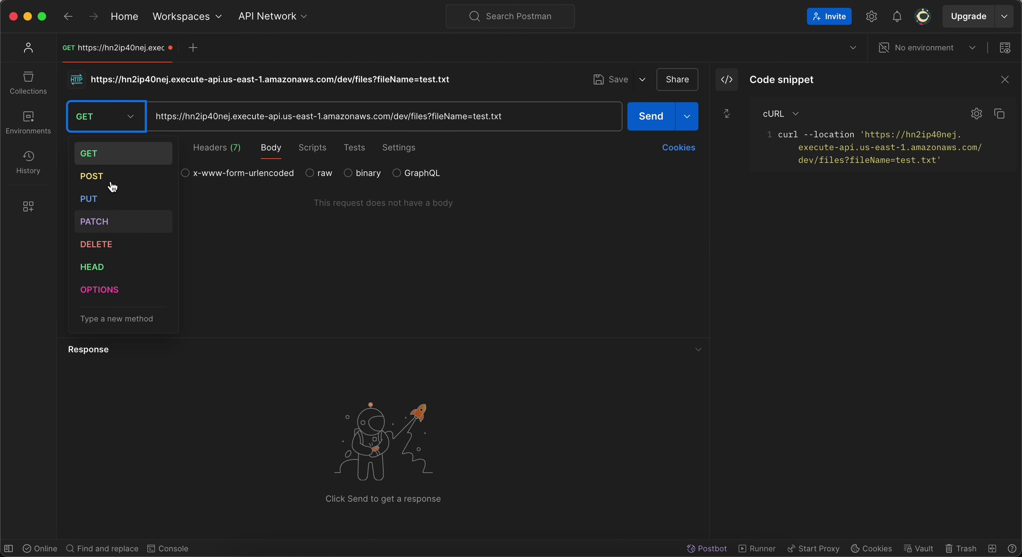
pyautogui.click(459, 260)
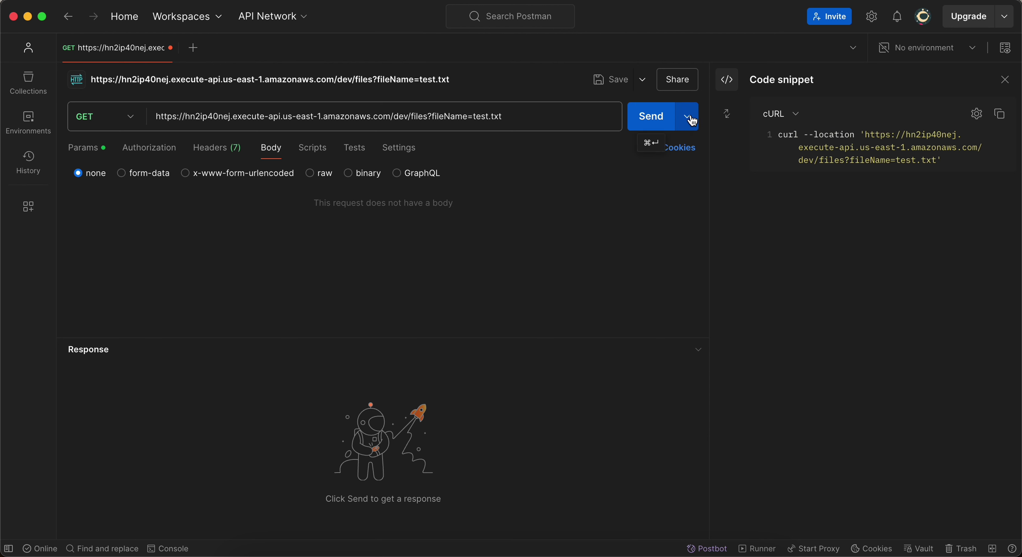
pyautogui.click(772, 111)
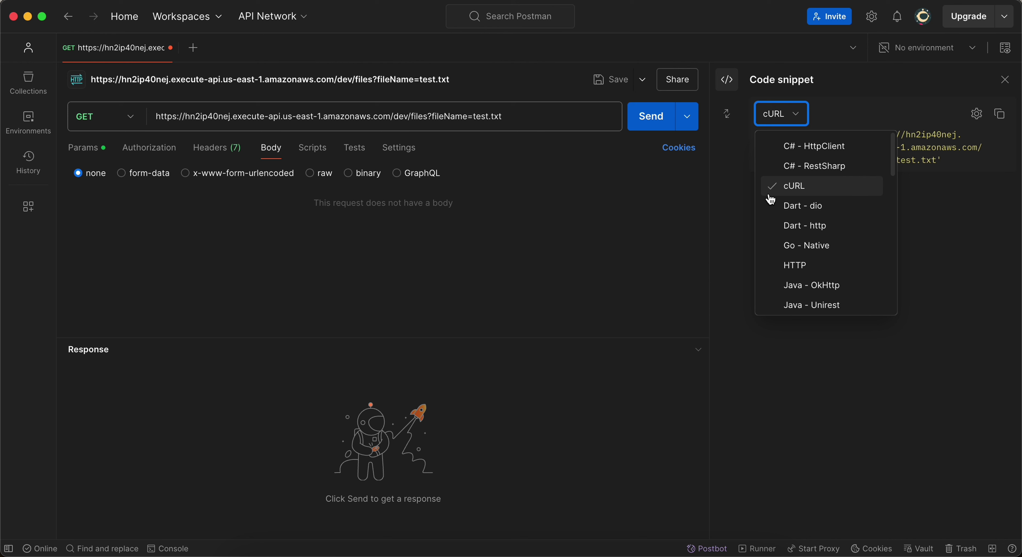
pyautogui.click(731, 206)
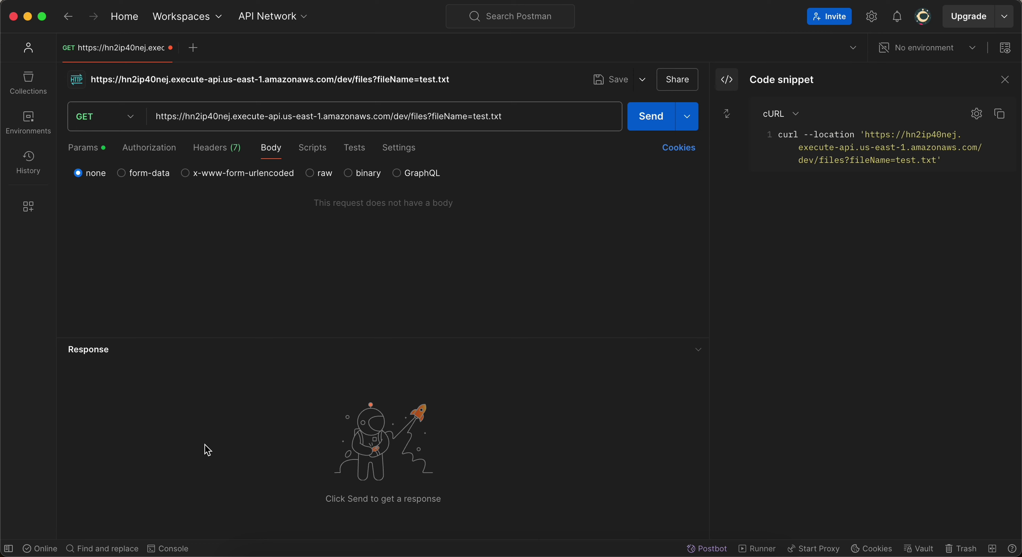
# Switch back to Chrome and examine the invoke URL of the dev stage in API Gateway against the Postman request.
pyautogui.click(408, 554)
pyautogui.scroll(-1, 306, 199)
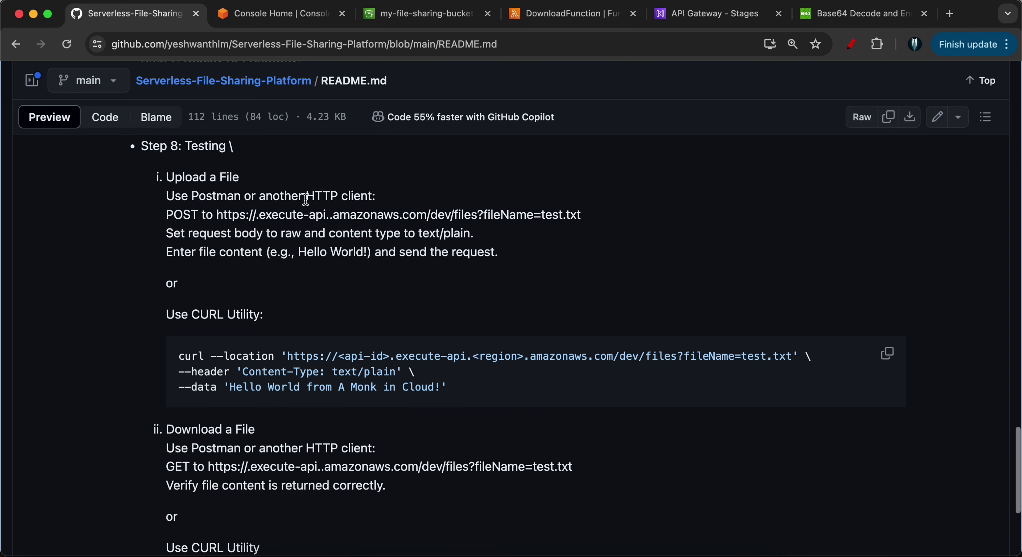
pyautogui.click(706, 13)
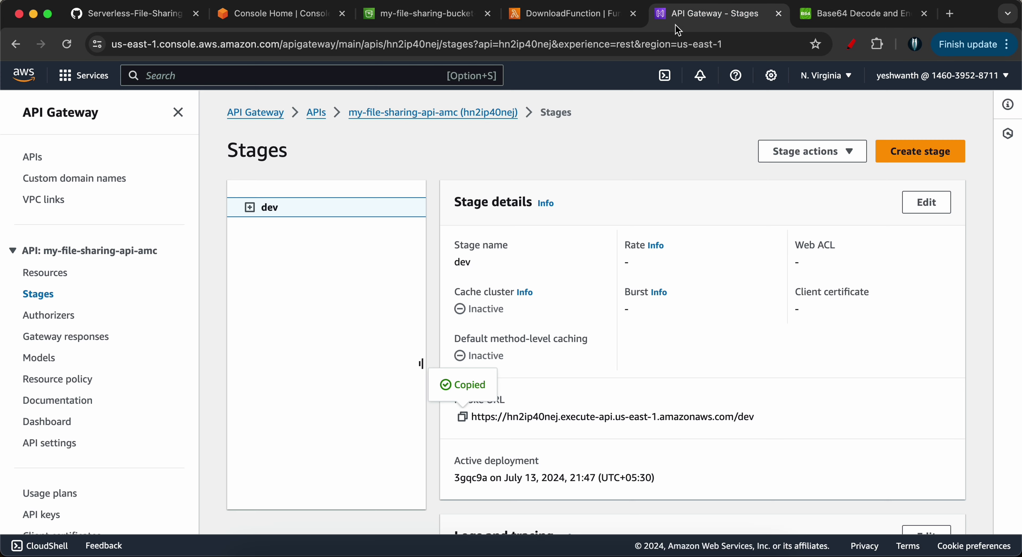
pyautogui.tripleClick(518, 397)
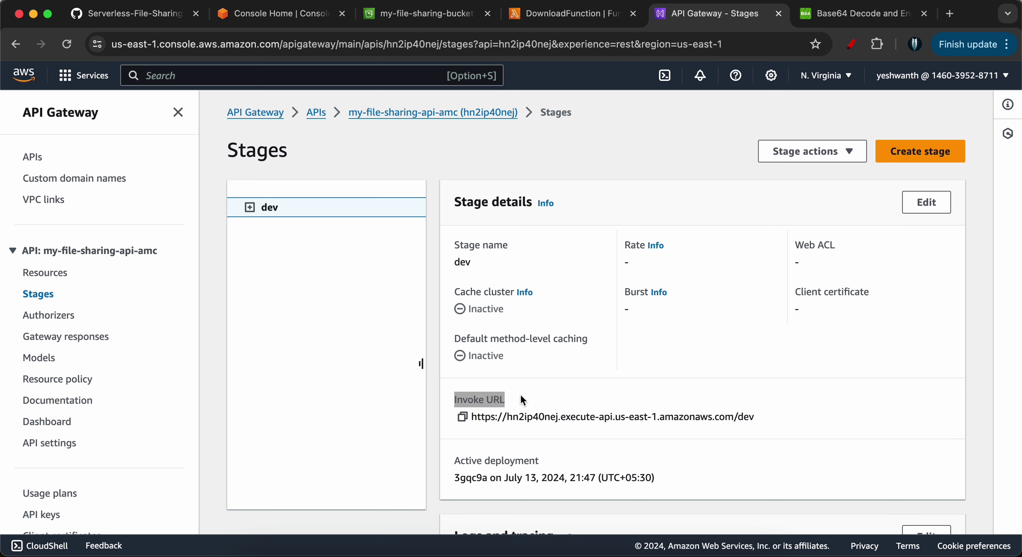
pyautogui.click(532, 403)
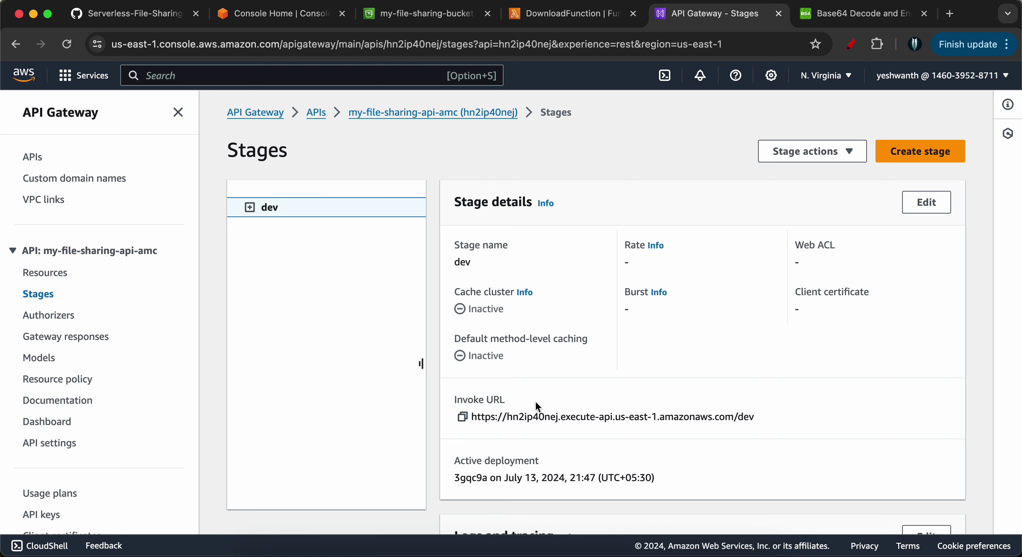
pyautogui.click(638, 551)
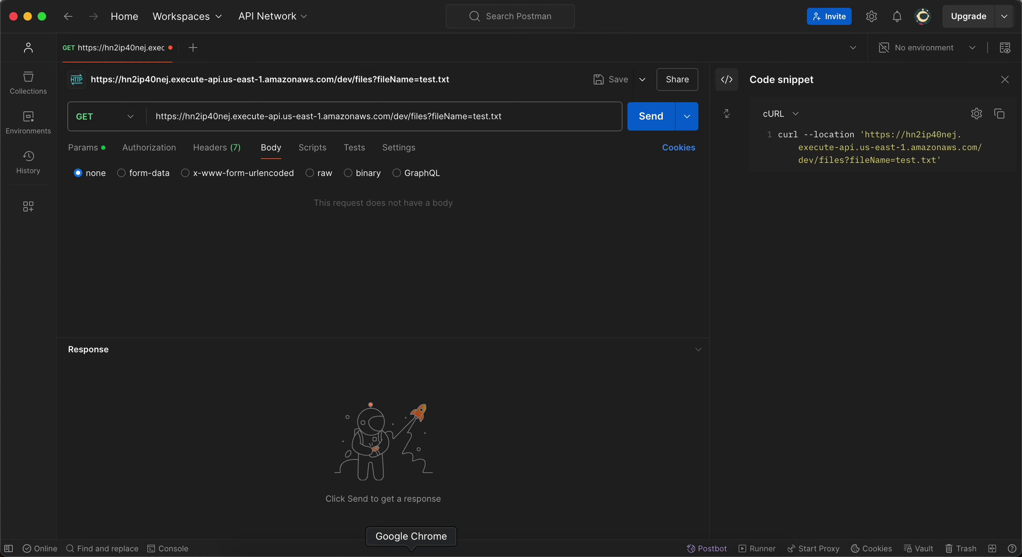
pyautogui.click(411, 551)
# Examine the CURL Utility upload command and its placeholder URL under Step 8 of the README.
pyautogui.click(98, 16)
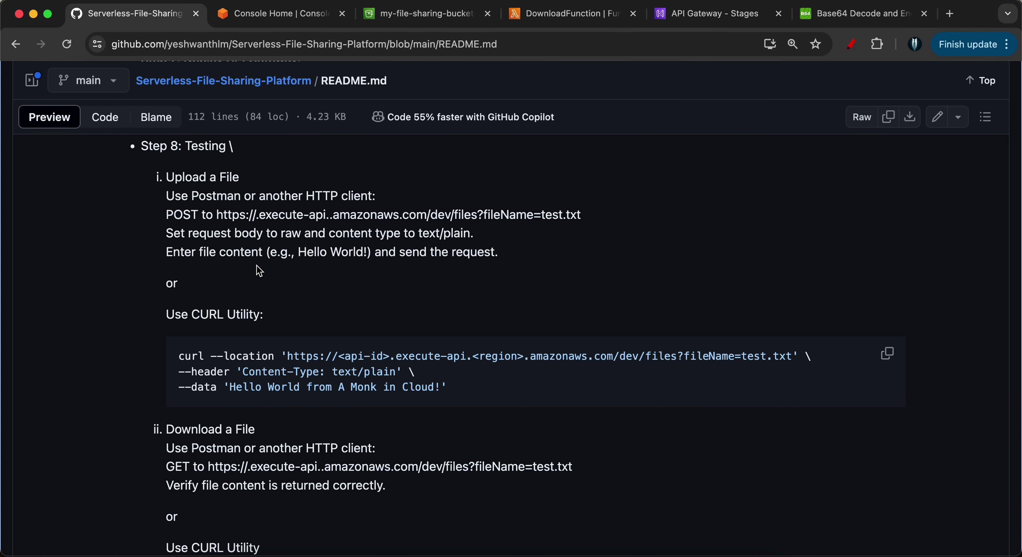
pyautogui.scroll(2, 257, 268)
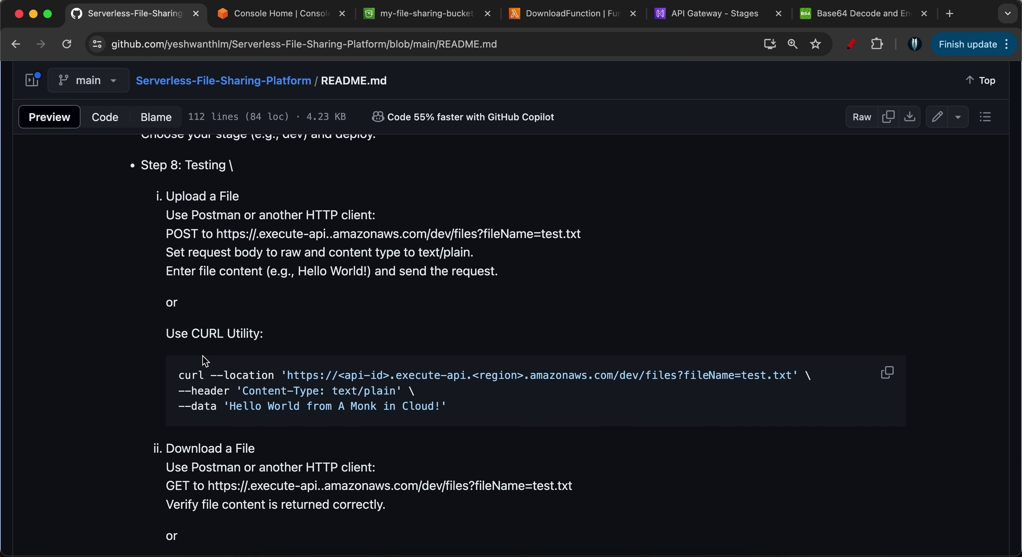
pyautogui.tripleClick(178, 333)
pyautogui.click(257, 331)
pyautogui.moveTo(287, 375); pyautogui.dragTo(716, 372)
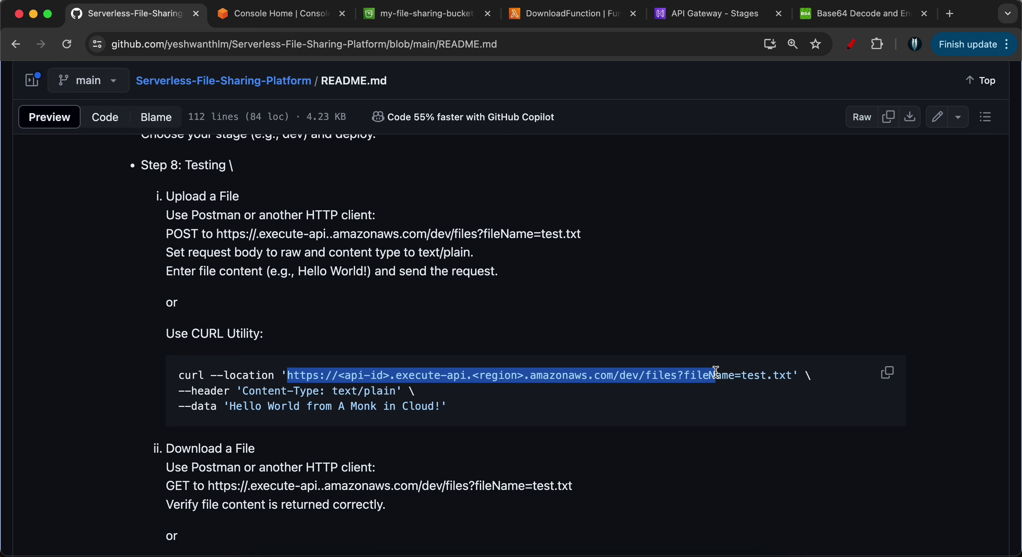
pyautogui.moveTo(794, 375); pyautogui.dragTo(287, 374)
pyautogui.click(353, 387)
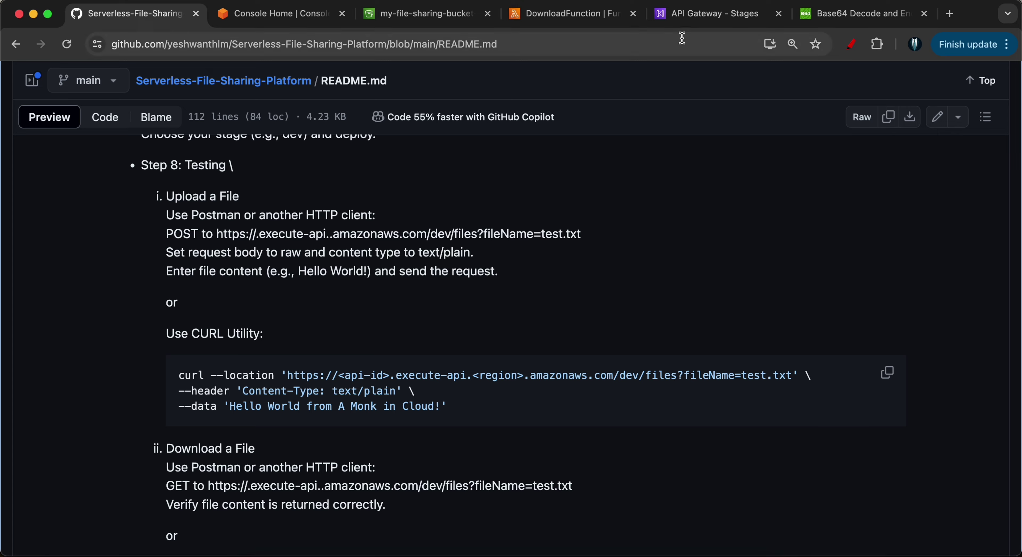
# Locate the dev stage's invoke URL in API Gateway and return to the README's upload instructions.
pyautogui.click(686, 20)
pyautogui.scroll(-3, 504, 383)
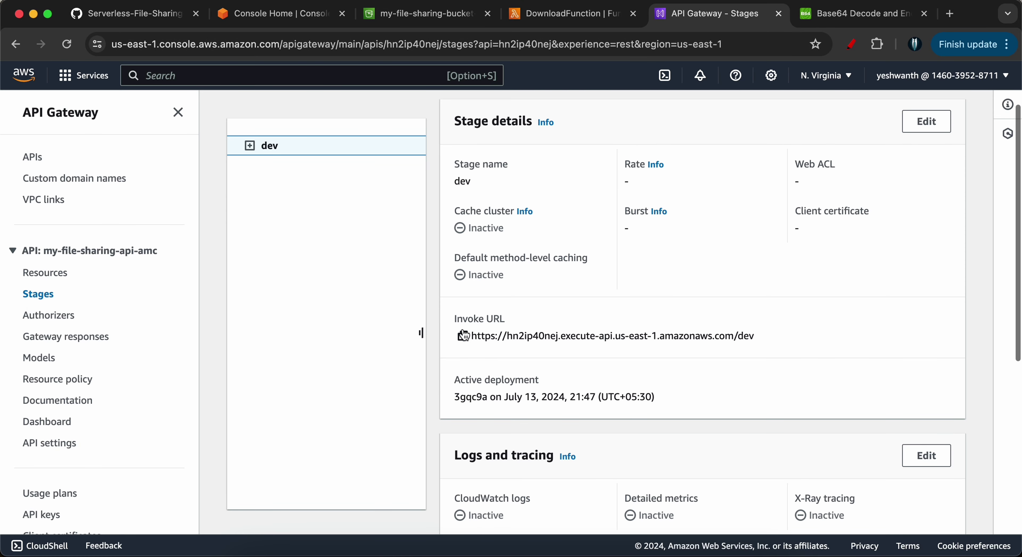
pyautogui.moveTo(454, 319); pyautogui.dragTo(493, 316)
pyautogui.click(529, 303)
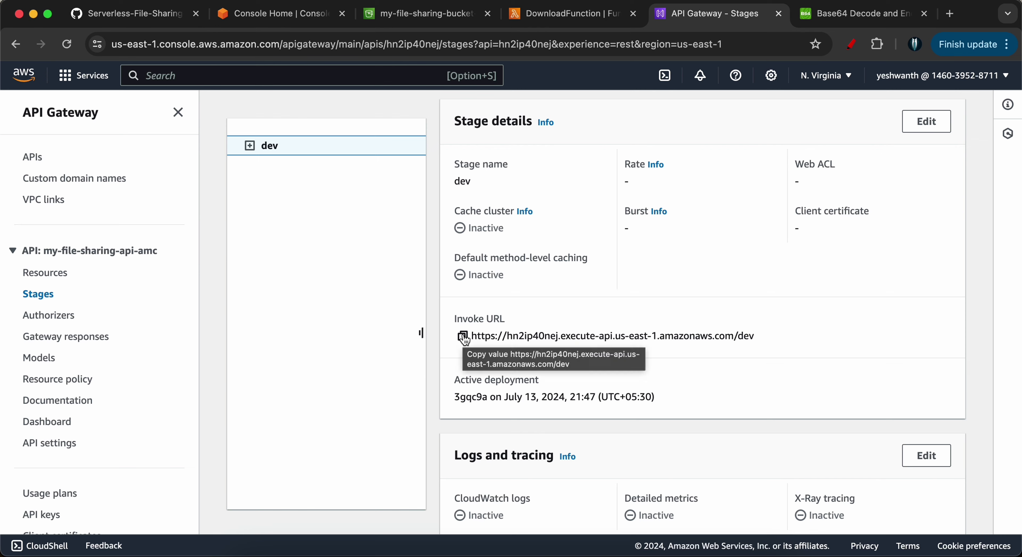
pyautogui.click(142, 15)
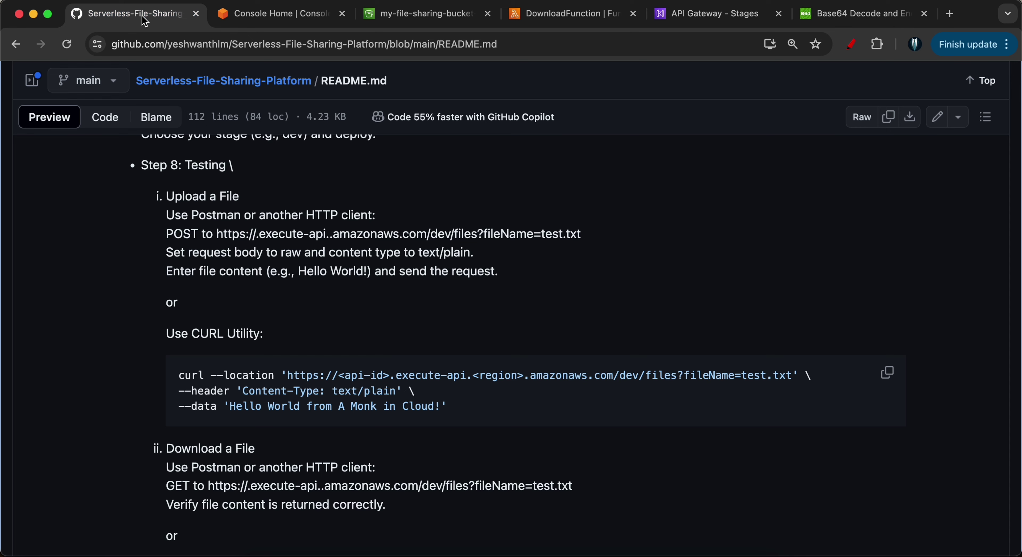
# Copy the README's CURL upload command for test.txt and paste it into the Terminal prompt.
pyautogui.click(888, 373)
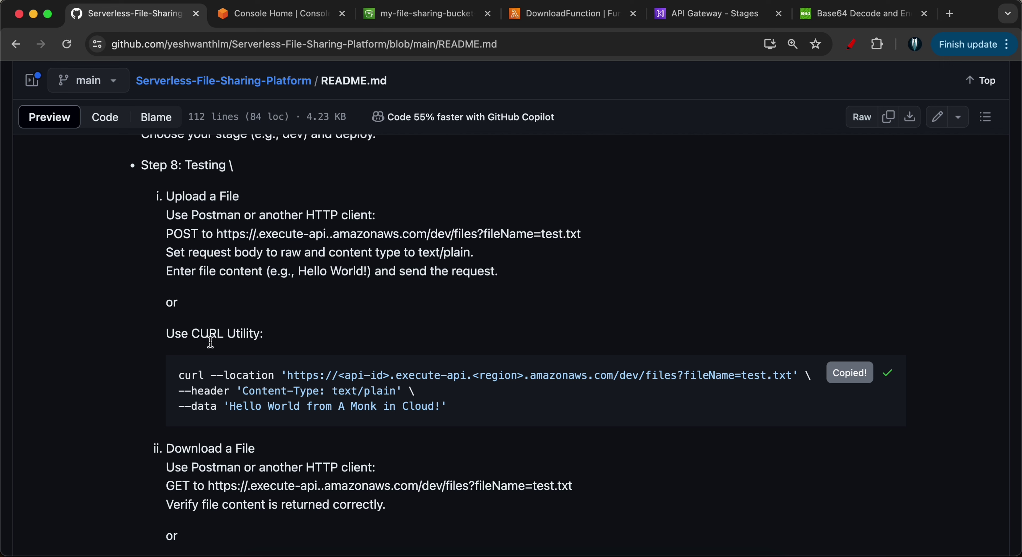
pyautogui.moveTo(179, 392); pyautogui.dragTo(307, 395)
pyautogui.doubleClick(347, 387)
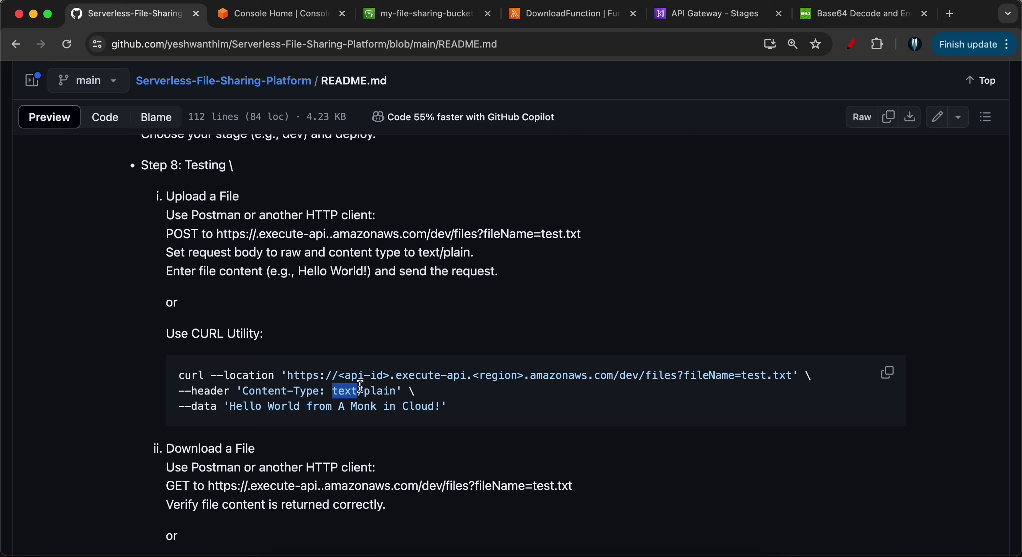
pyautogui.moveTo(178, 407); pyautogui.dragTo(438, 407)
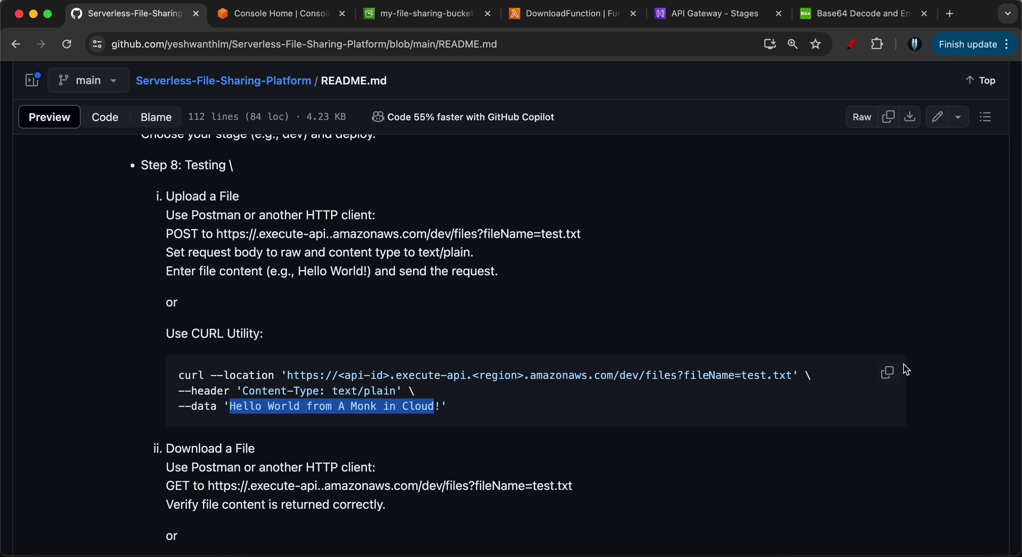
pyautogui.click(888, 373)
pyautogui.click(690, 555)
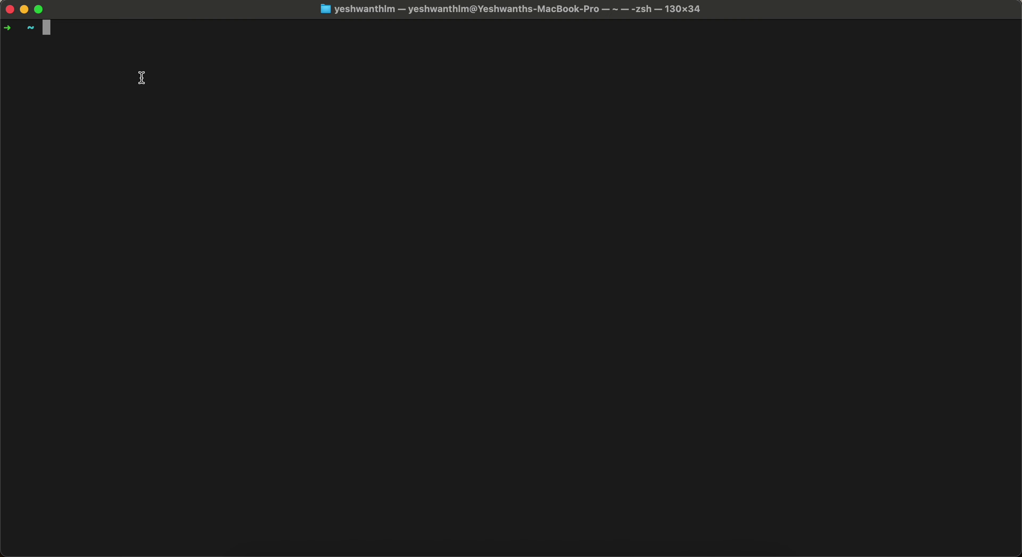
pyautogui.press('super+v')
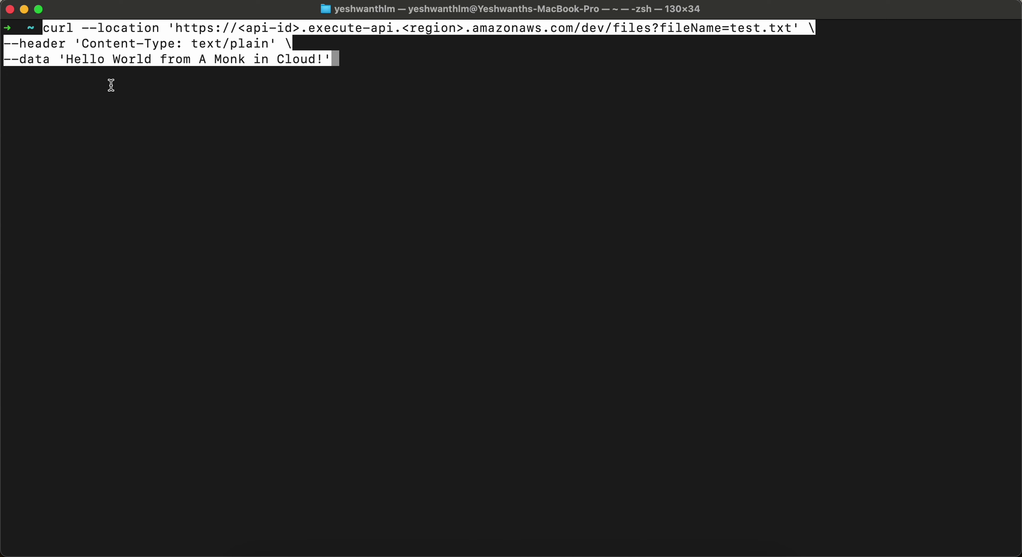
# Delete the placeholder URL between the quotes after --location in the pasted curl command.
pyautogui.press('Up')
pyautogui.press('Right')
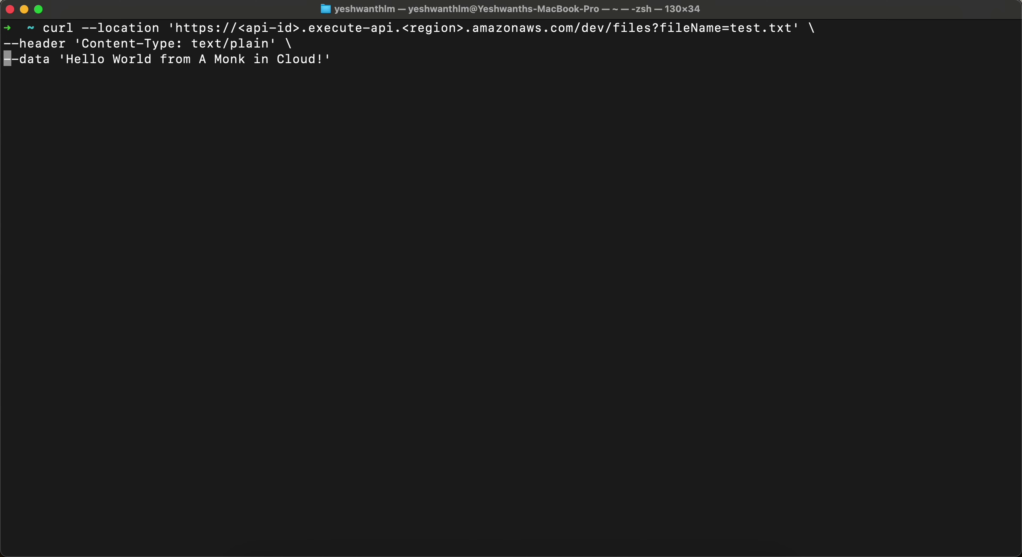
pyautogui.press('Up')
pyautogui.press('Up')
pyautogui.press('Right')
pyautogui.press('Right')
pyautogui.press('Right')
pyautogui.press('Right')
pyautogui.press('Right')
pyautogui.press('Right')
pyautogui.press('Right')
pyautogui.press('Right')
pyautogui.press('Right')
pyautogui.press('Right')
pyautogui.press('Right')
pyautogui.press('Right')
pyautogui.press('Right')
pyautogui.press('Right')
pyautogui.press('Right')
pyautogui.press('Right')
pyautogui.press('Right')
pyautogui.press('Right')
pyautogui.press('Right')
pyautogui.press('Right')
pyautogui.press('Right')
pyautogui.press('Right')
pyautogui.press('Right')
pyautogui.press('Right')
pyautogui.press('Right')
pyautogui.press('Right')
pyautogui.press('Right')
pyautogui.press('Right')
pyautogui.press('Right')
pyautogui.press('Right')
pyautogui.press('Right')
pyautogui.press('Right')
pyautogui.press('Right')
pyautogui.press('Right')
pyautogui.press('Right')
pyautogui.press('Right')
pyautogui.press('Right')
pyautogui.press('Right')
pyautogui.press('Right')
pyautogui.press('Right')
pyautogui.press('Right')
pyautogui.press('Right')
pyautogui.press('BackSpace')
pyautogui.press('BackSpace')
pyautogui.press('BackSpace')
pyautogui.press('BackSpace')
pyautogui.press('BackSpace')
pyautogui.press('BackSpace')
pyautogui.press('BackSpace')
pyautogui.press('BackSpace')
pyautogui.press('BackSpace')
pyautogui.press('BackSpace')
pyautogui.press('BackSpace')
pyautogui.press('BackSpace')
pyautogui.press('BackSpace')
pyautogui.press('BackSpace')
pyautogui.press('BackSpace')
pyautogui.press('BackSpace')
pyautogui.press('BackSpace')
pyautogui.press('BackSpace')
pyautogui.press('BackSpace')
pyautogui.press('BackSpace')
pyautogui.press('BackSpace')
pyautogui.press('BackSpace')
pyautogui.press('BackSpace')
pyautogui.press('BackSpace')
pyautogui.press('BackSpace')
pyautogui.press('BackSpace')
pyautogui.press('BackSpace')
pyautogui.press('BackSpace')
pyautogui.press('BackSpace')
pyautogui.press('BackSpace')
pyautogui.press('BackSpace')
pyautogui.press('BackSpace')
pyautogui.press('BackSpace')
pyautogui.press('BackSpace')
pyautogui.press('BackSpace')
pyautogui.press('BackSpace')
pyautogui.press('BackSpace')
pyautogui.press('BackSpace')
pyautogui.press('BackSpace')
pyautogui.press('BackSpace')
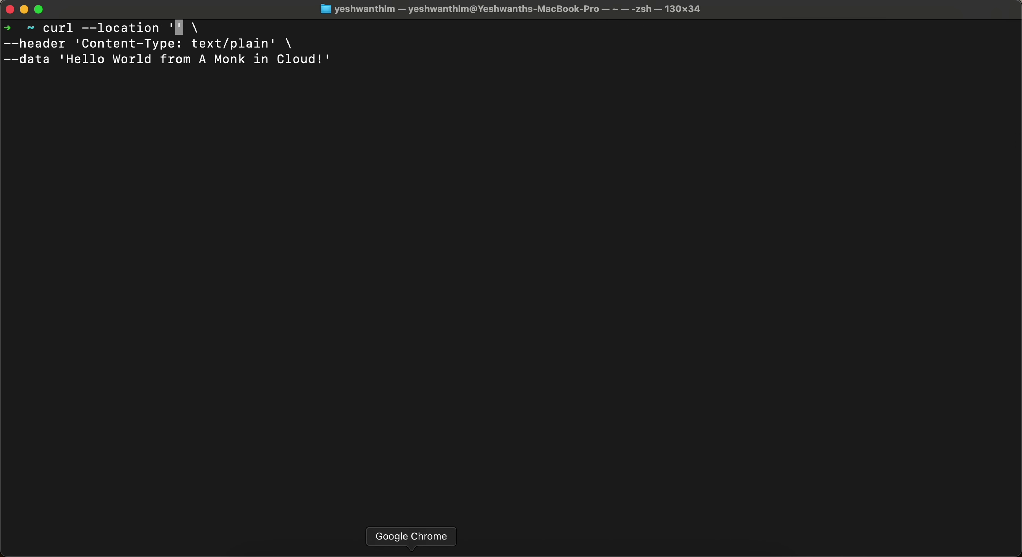
# Switch to Chrome and copy the dev stage's invoke URL from the stage details in API Gateway.
pyautogui.click(412, 554)
pyautogui.click(675, 16)
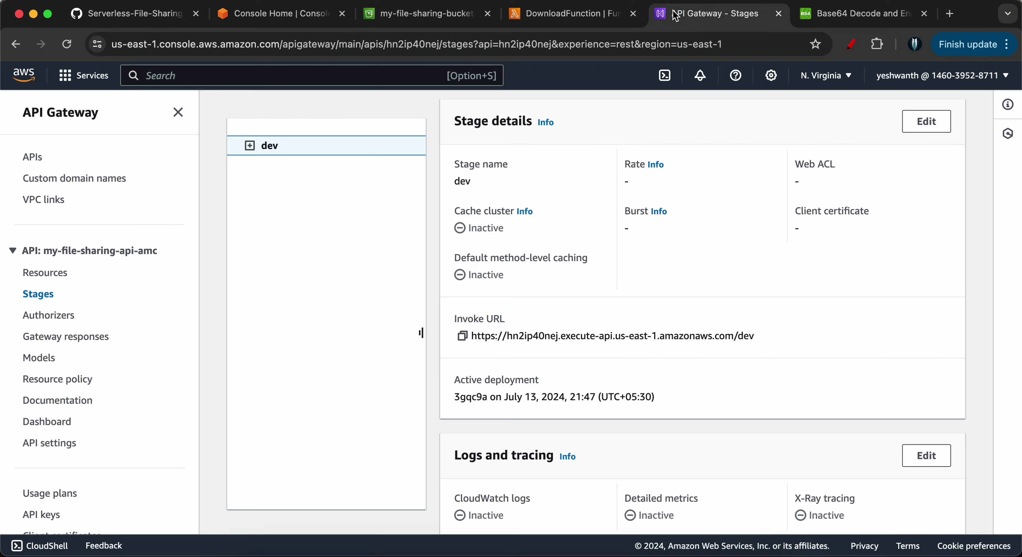
pyautogui.click(463, 337)
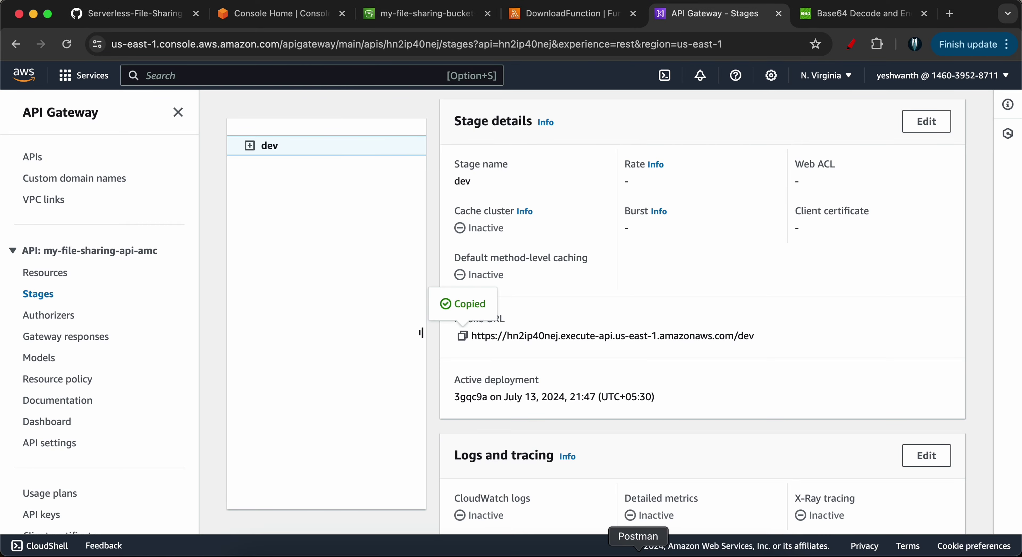
# Return to Terminal, try running the curl upload with the copied invoke URL as its location, and examine the response.
pyautogui.click(639, 554)
pyautogui.click(689, 554)
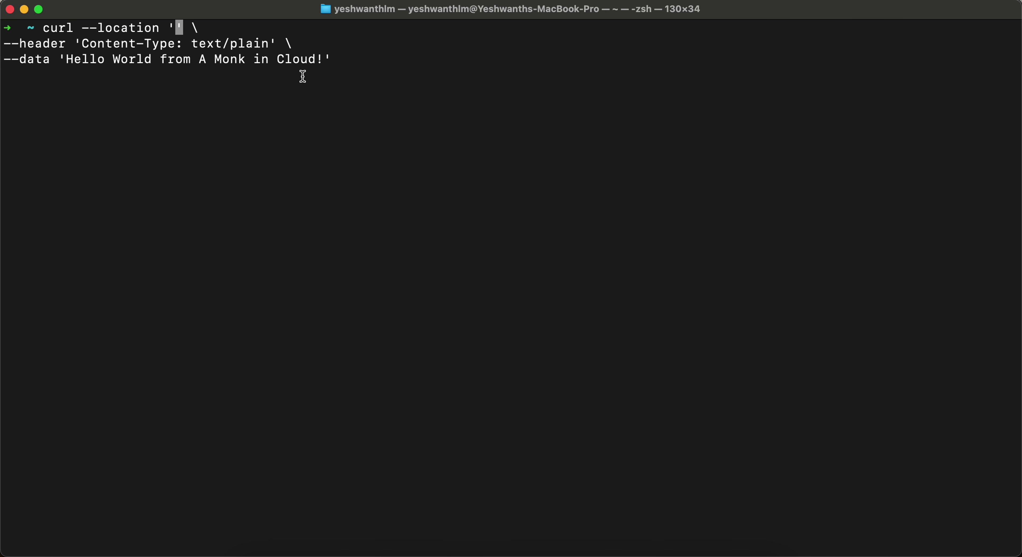
pyautogui.press('super+v')
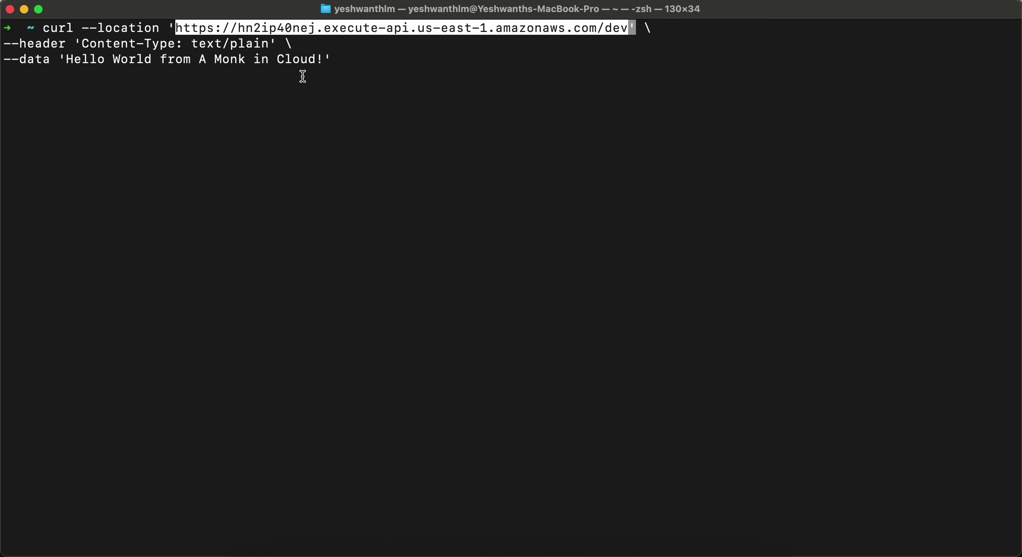
pyautogui.press('Return')
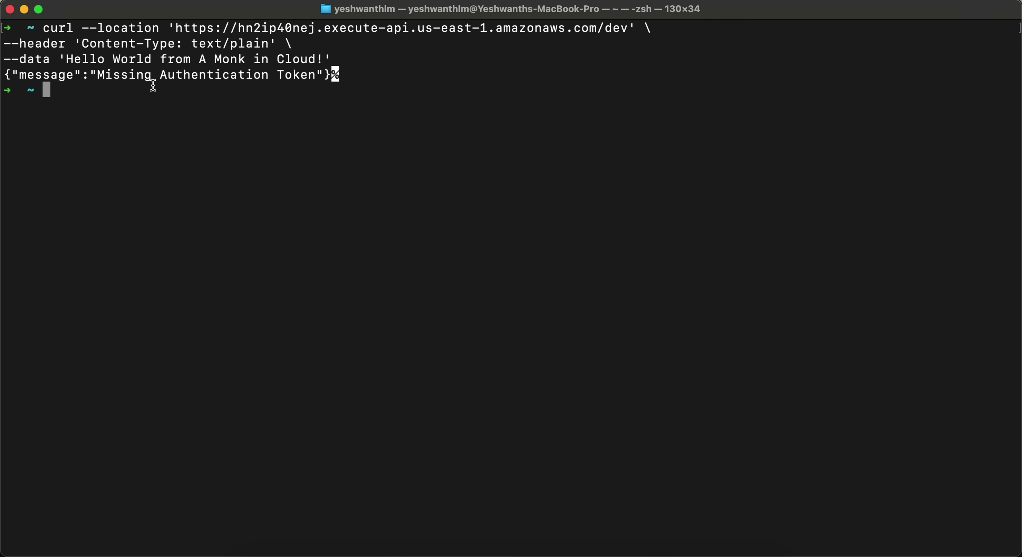
pyautogui.tripleClick(40, 74)
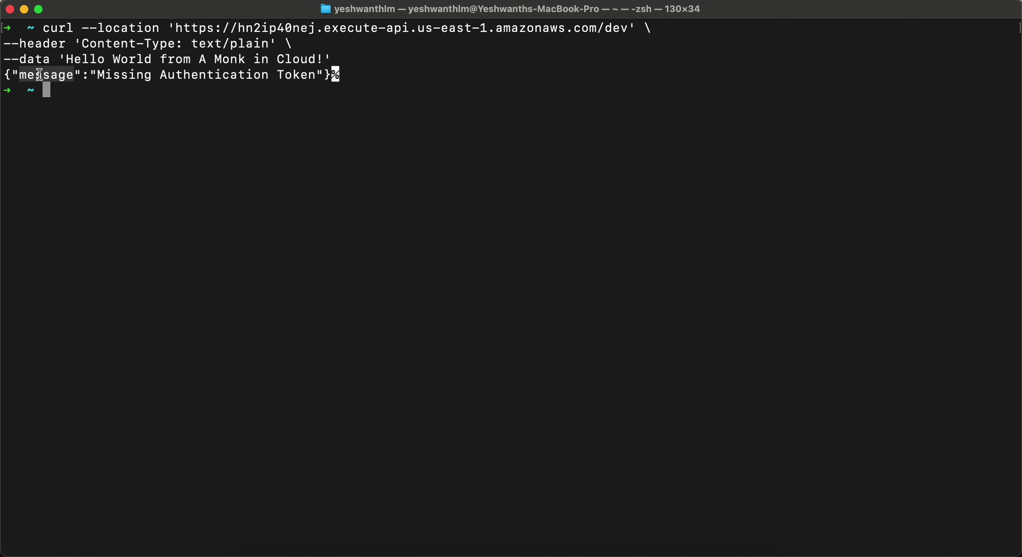
pyautogui.tripleClick(146, 69)
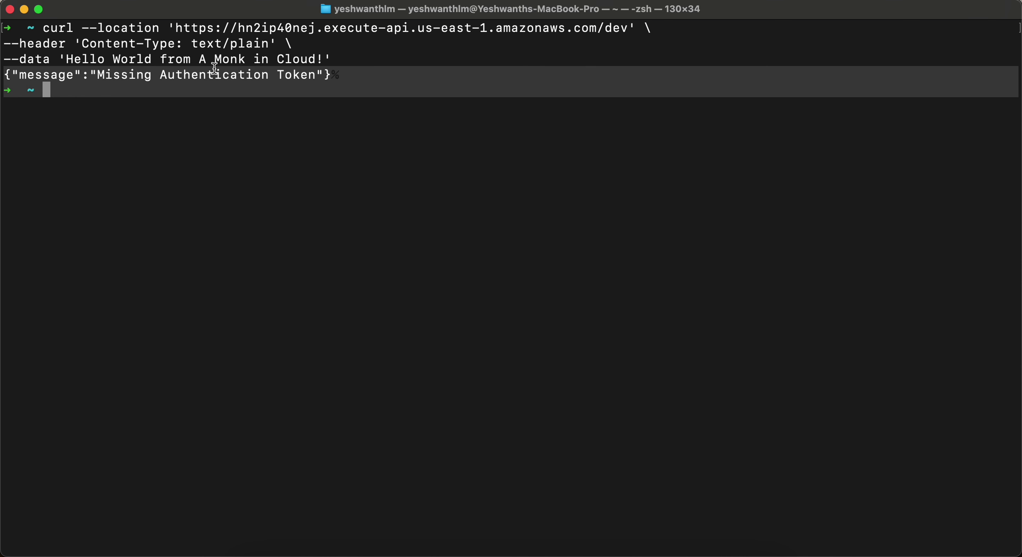
pyautogui.click(214, 68)
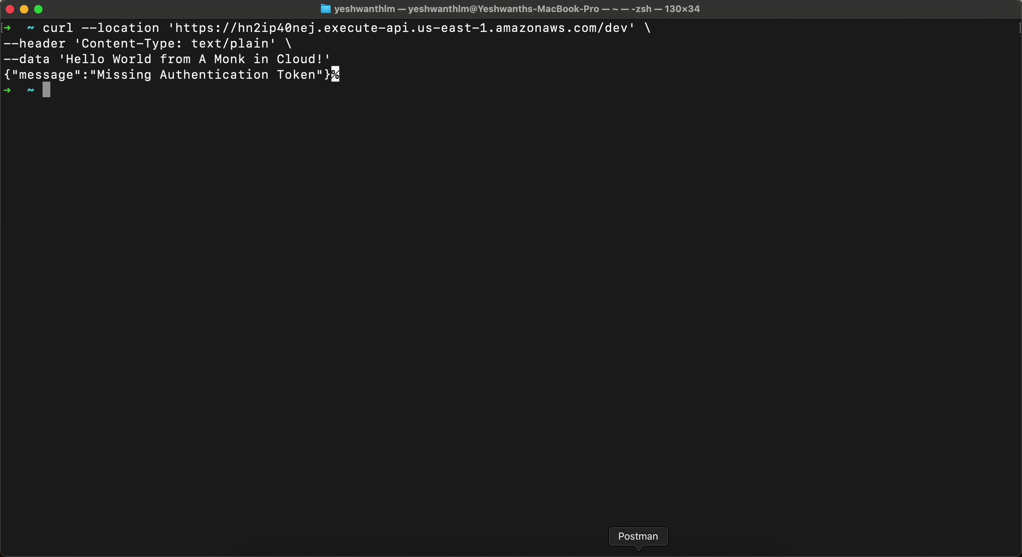
pyautogui.click(638, 554)
pyautogui.click(127, 121)
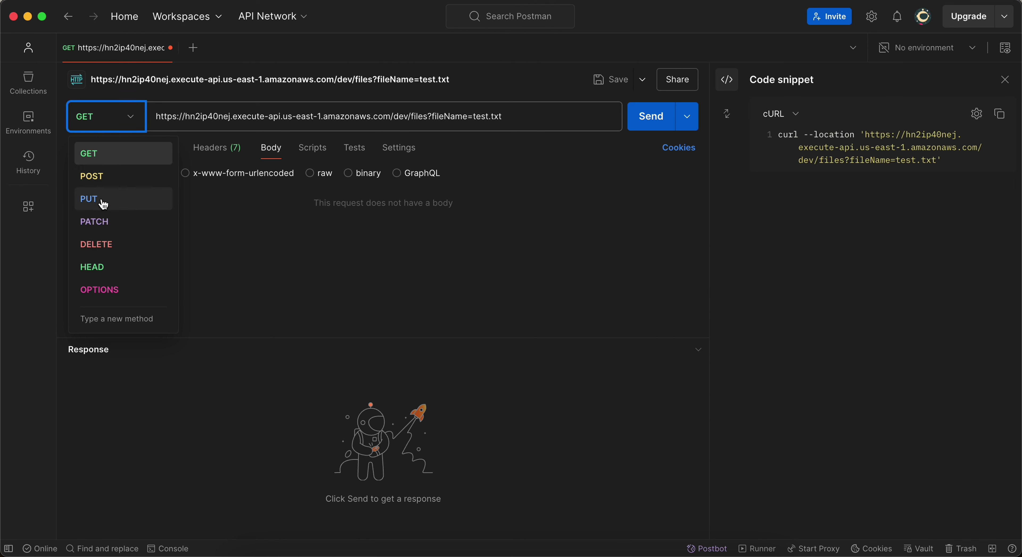
pyautogui.click(95, 177)
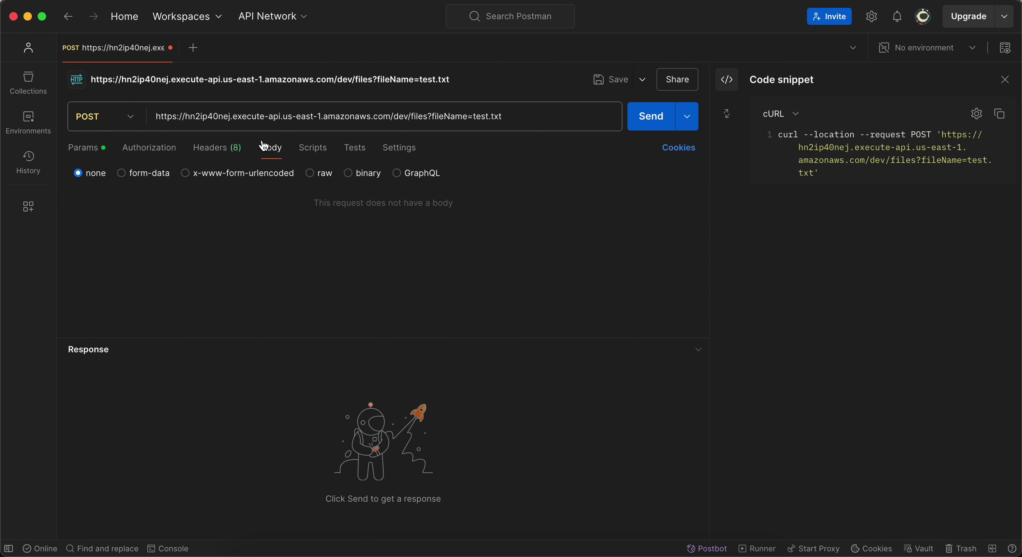
pyautogui.tripleClick(396, 118)
pyautogui.click(399, 119)
pyautogui.tripleClick(400, 119)
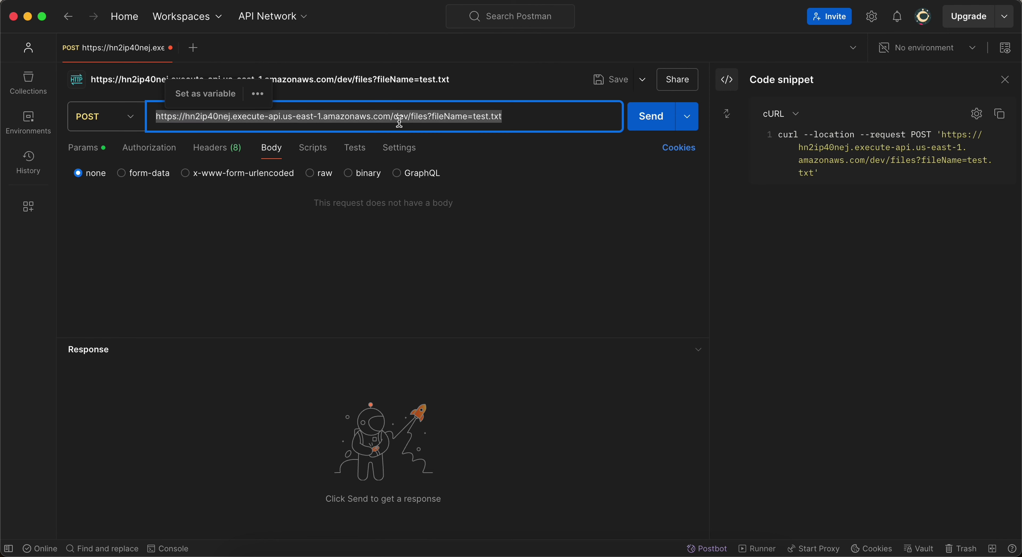
pyautogui.press('BackSpace')
pyautogui.write('https://hn2ip40nej.execute-api.us-east-1.amazonaws.com/dev')
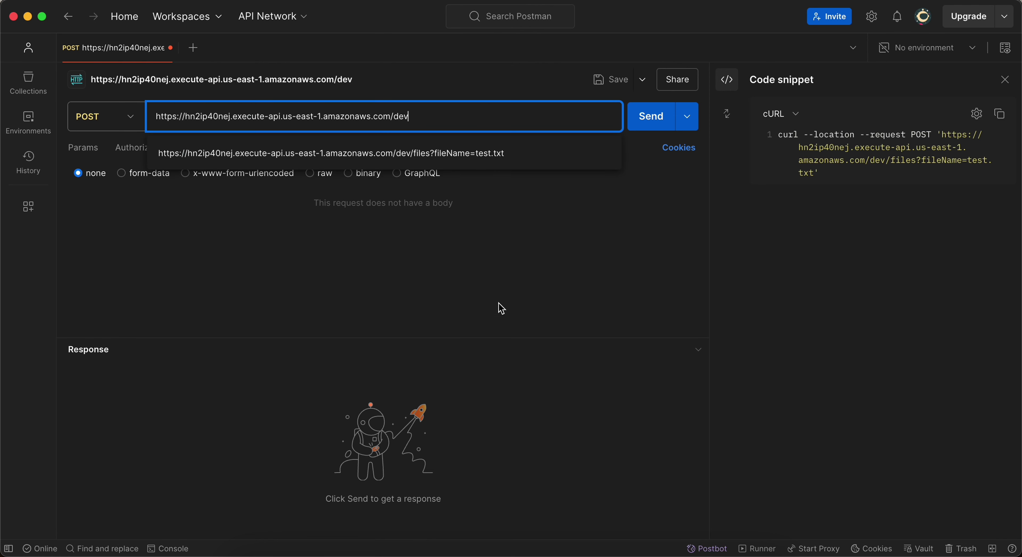
# Copy the files?fileName=test.txt path from the README's curl command in Chrome and append it as /files?fileName=test.txt to the Postman request URL.
pyautogui.click(411, 552)
pyautogui.click(131, 15)
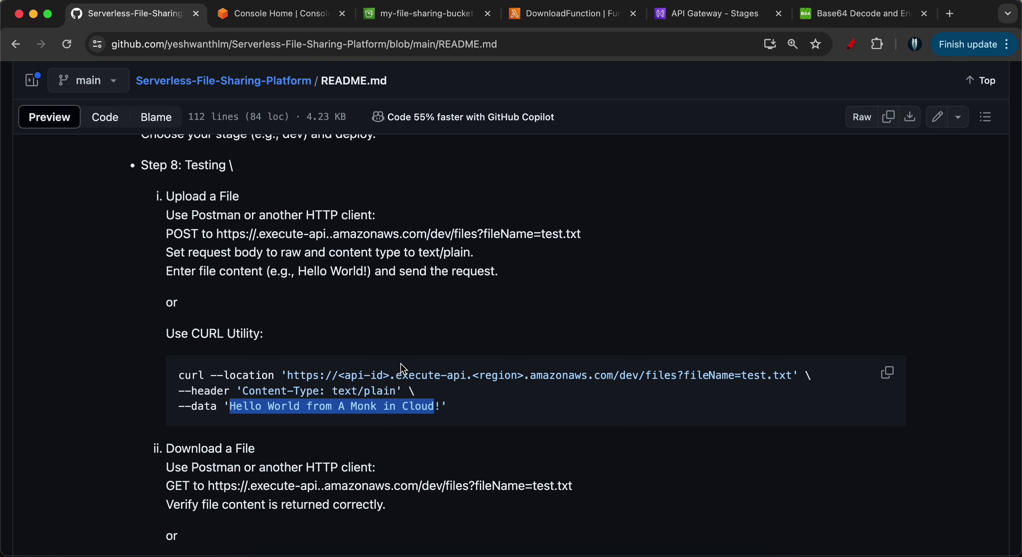
pyautogui.scroll(1, 401, 399)
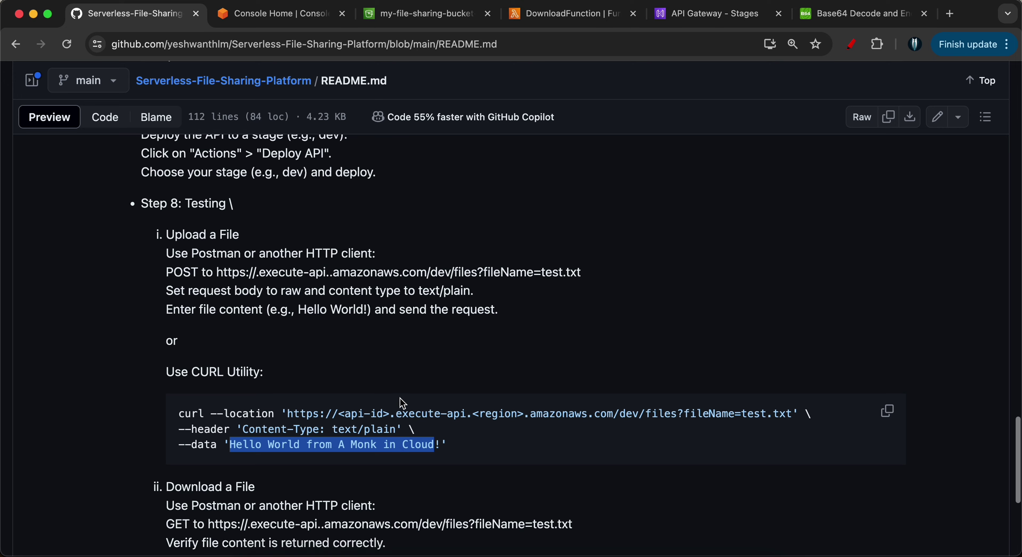
pyautogui.scroll(-1, 401, 399)
pyautogui.scroll(2, 400, 399)
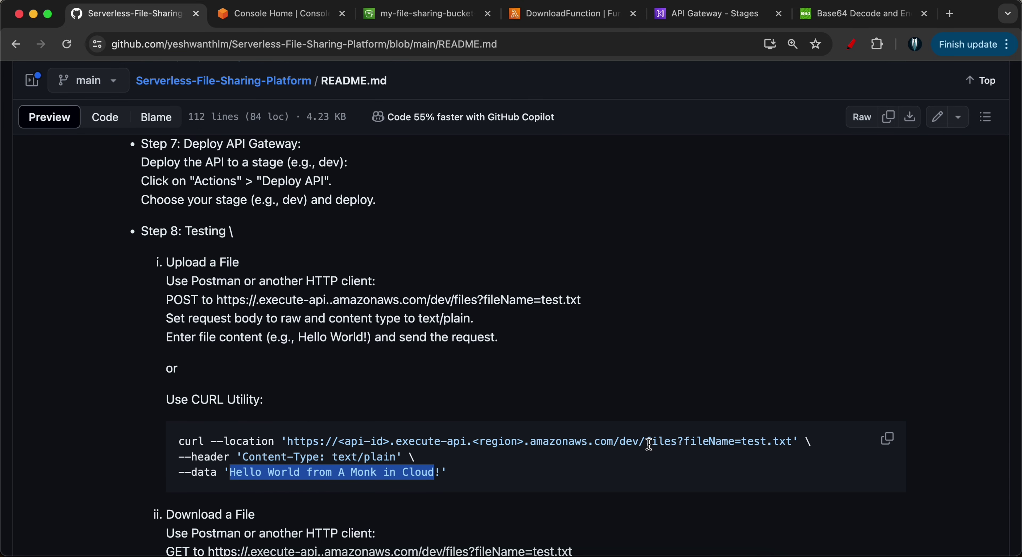
pyautogui.moveTo(648, 443); pyautogui.dragTo(793, 446)
pyautogui.press('super+c')
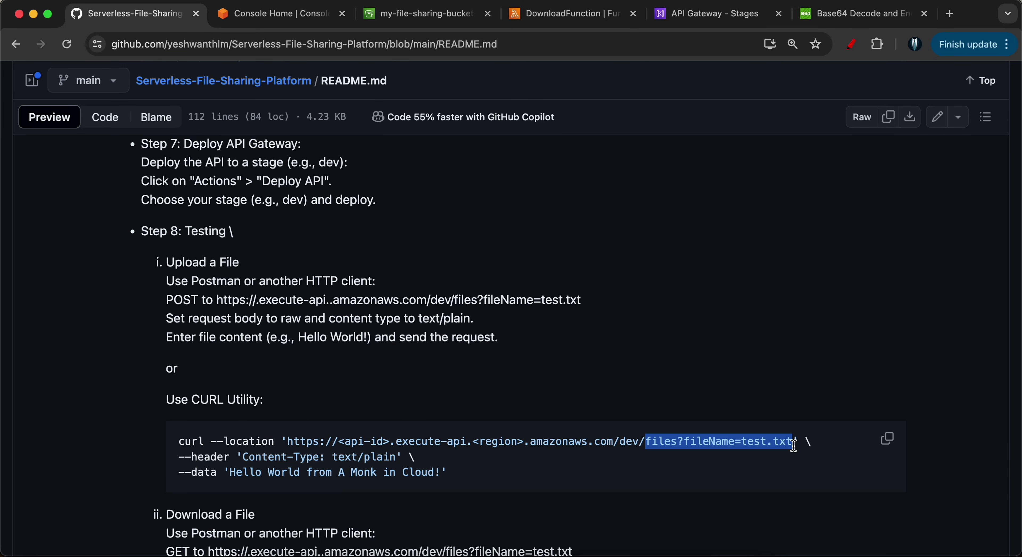
pyautogui.click(639, 553)
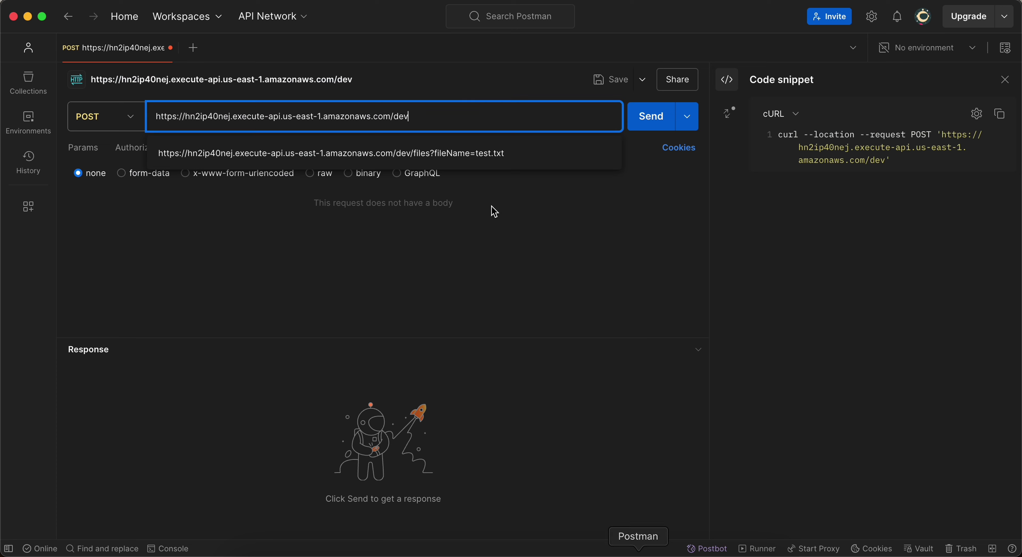
pyautogui.press('super+v')
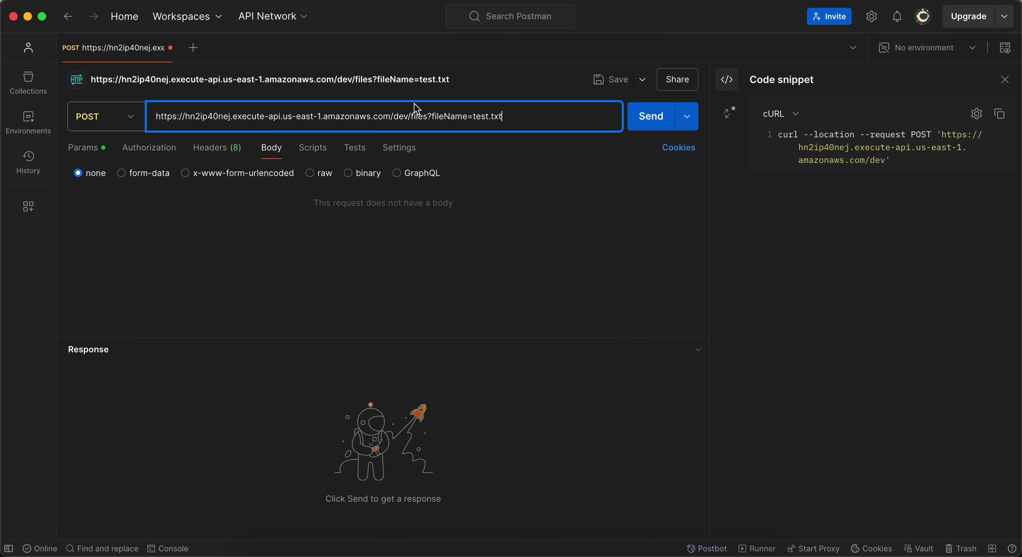
# Check the request's fileName query parameter and set the authorization type to No Auth.
pyautogui.click(93, 149)
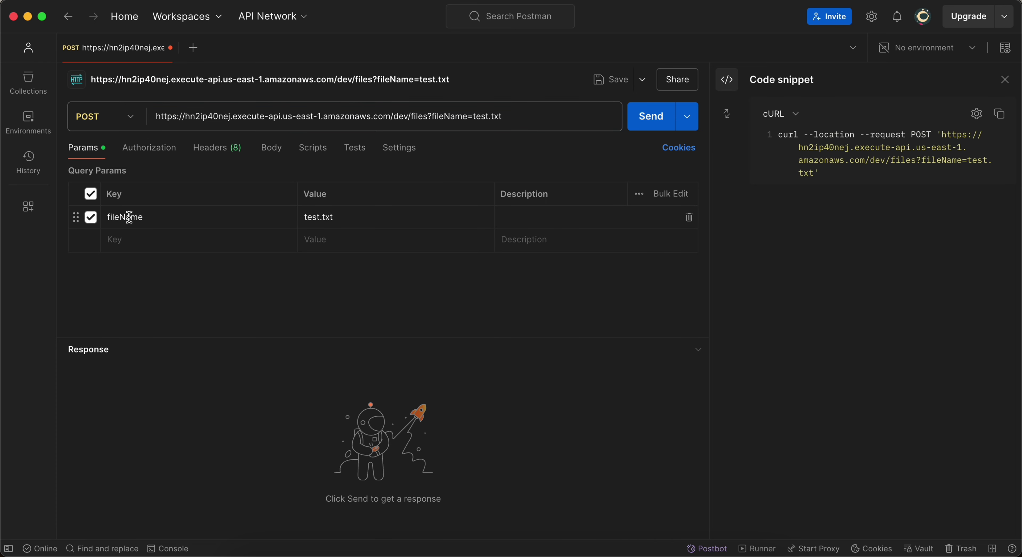
pyautogui.click(137, 153)
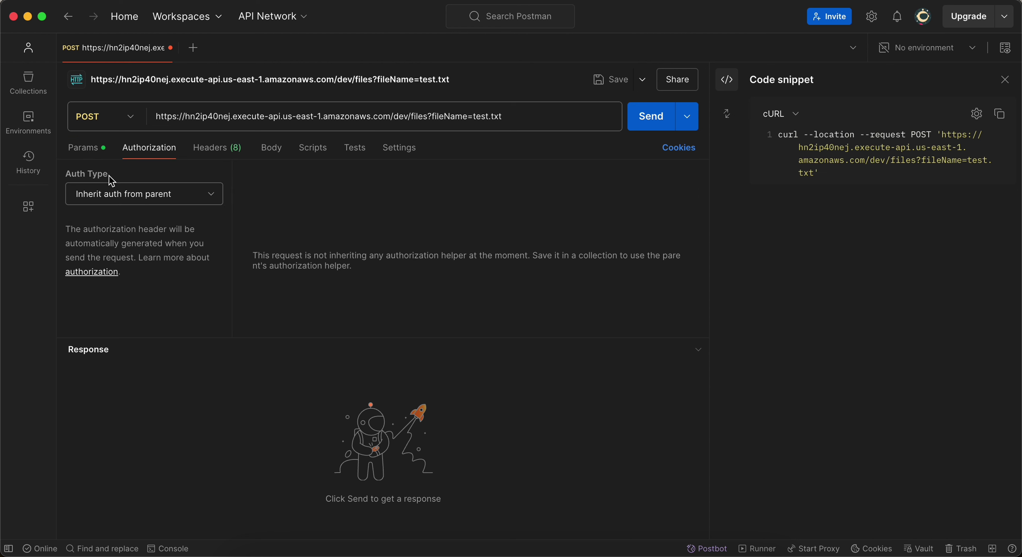
pyautogui.click(131, 195)
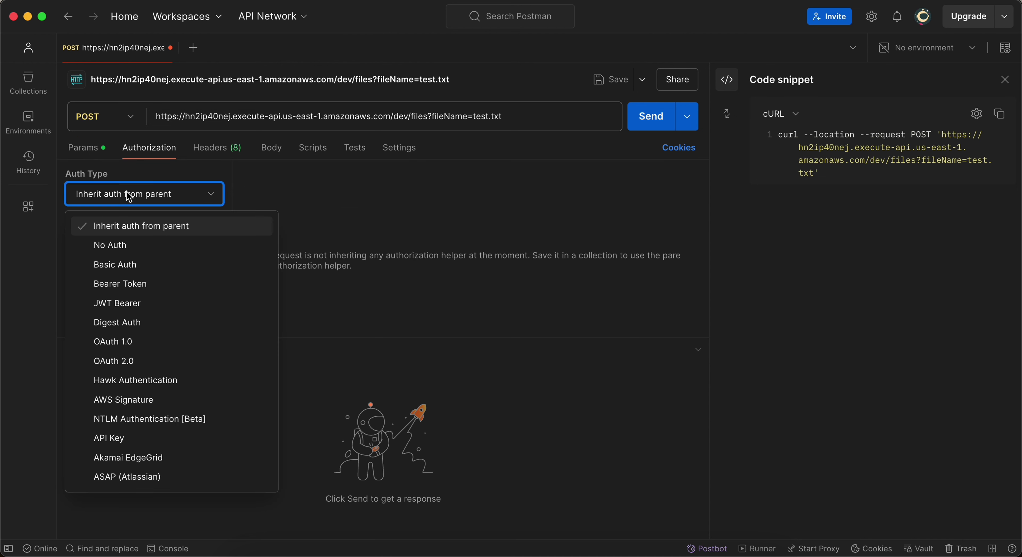
pyautogui.click(105, 244)
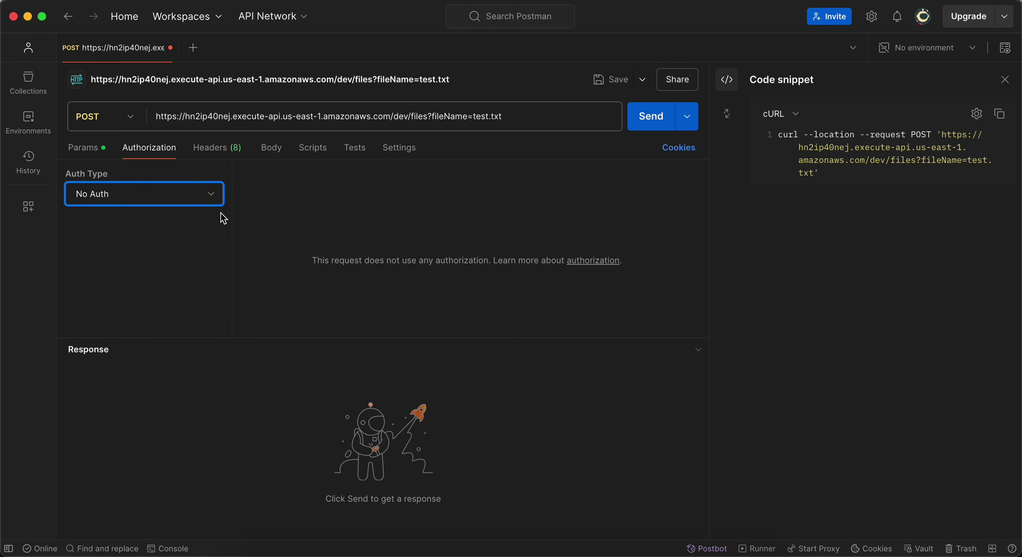
# Set the request body to raw with the Text format and check its "Hello World from A Monk in Cloud!" content.
pyautogui.click(274, 154)
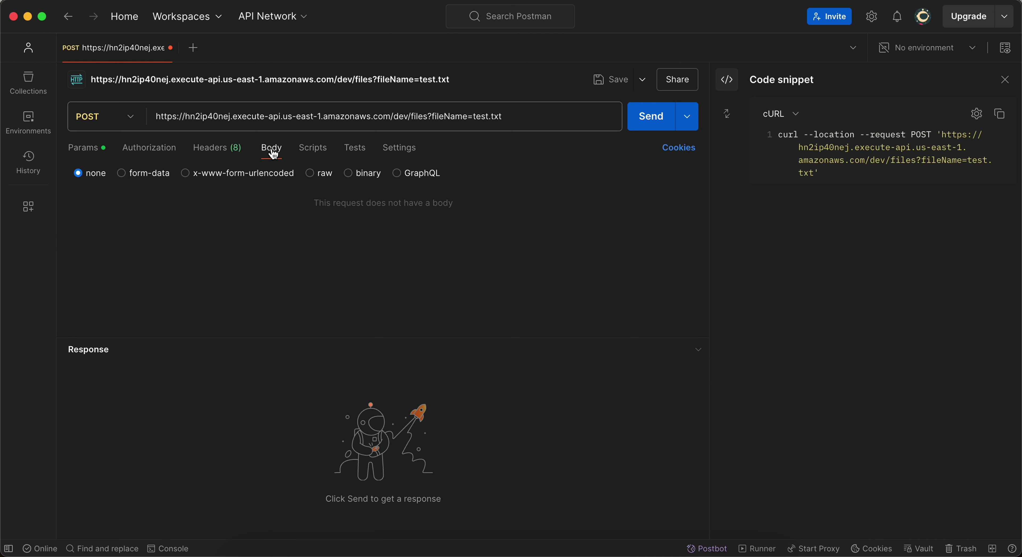
pyautogui.click(310, 173)
pyautogui.click(468, 178)
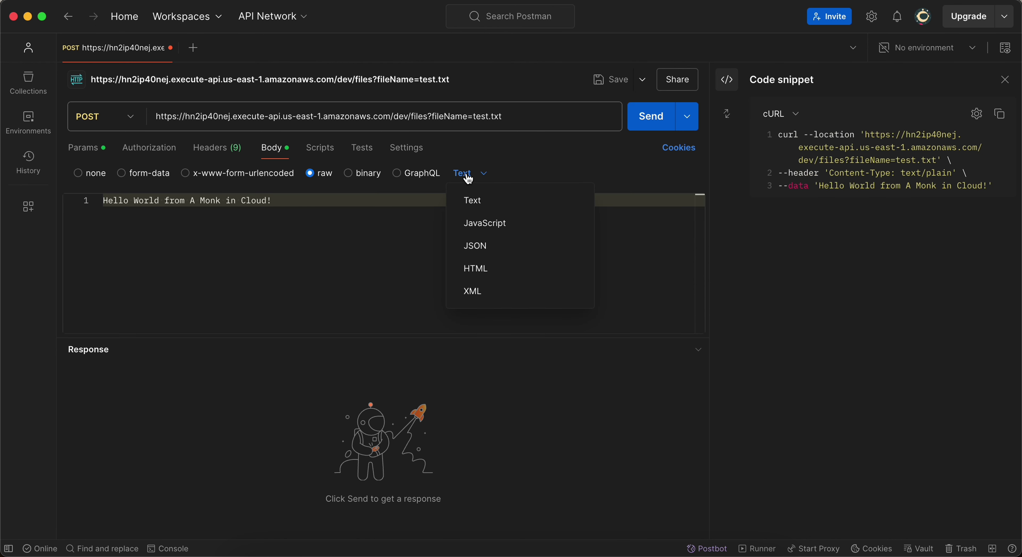
pyautogui.click(473, 199)
pyautogui.tripleClick(205, 202)
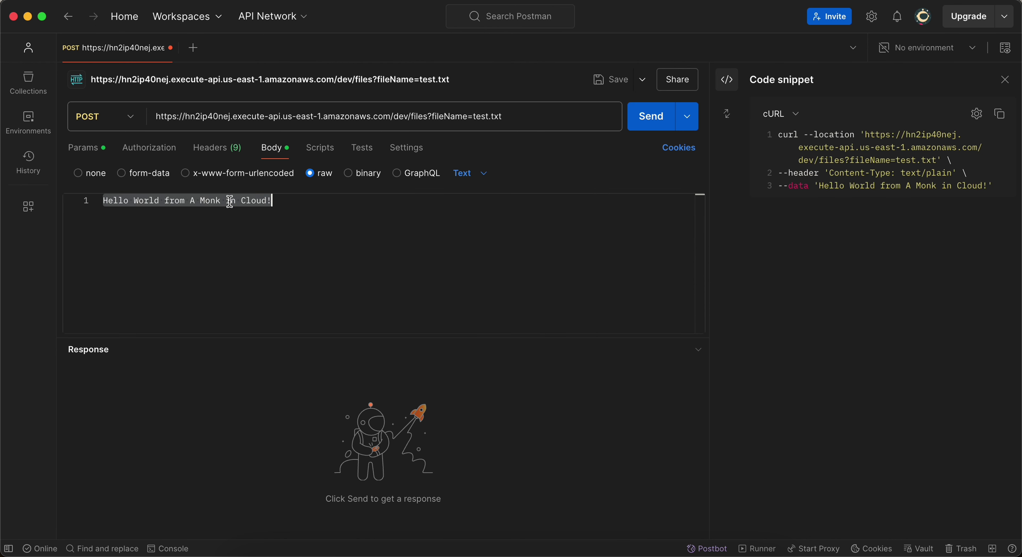
pyautogui.click(477, 209)
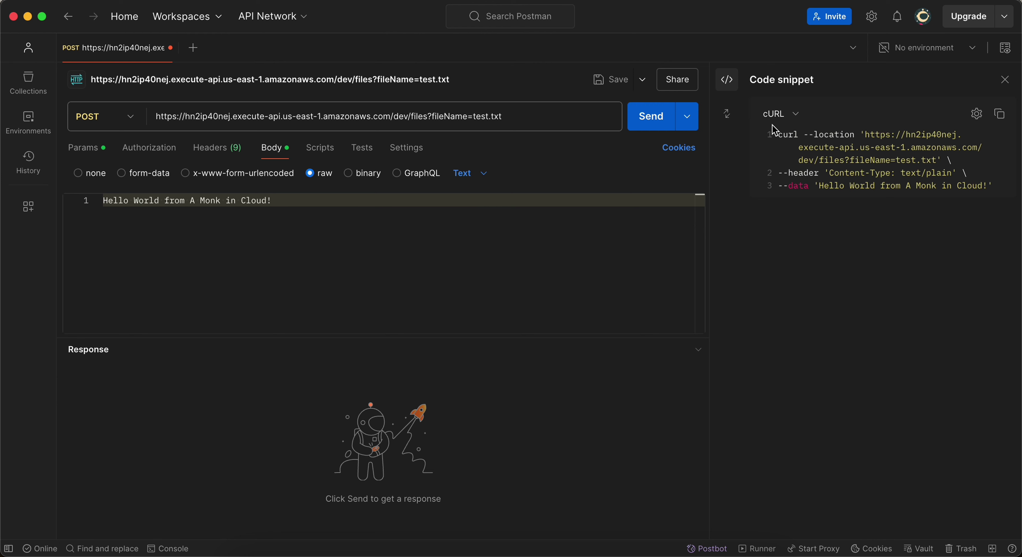
# Run the POST request's cURL snippet from Postman in a cleared Terminal window and check the response's status code and body message.
pyautogui.click(999, 114)
pyautogui.click(689, 553)
pyautogui.write('clear')
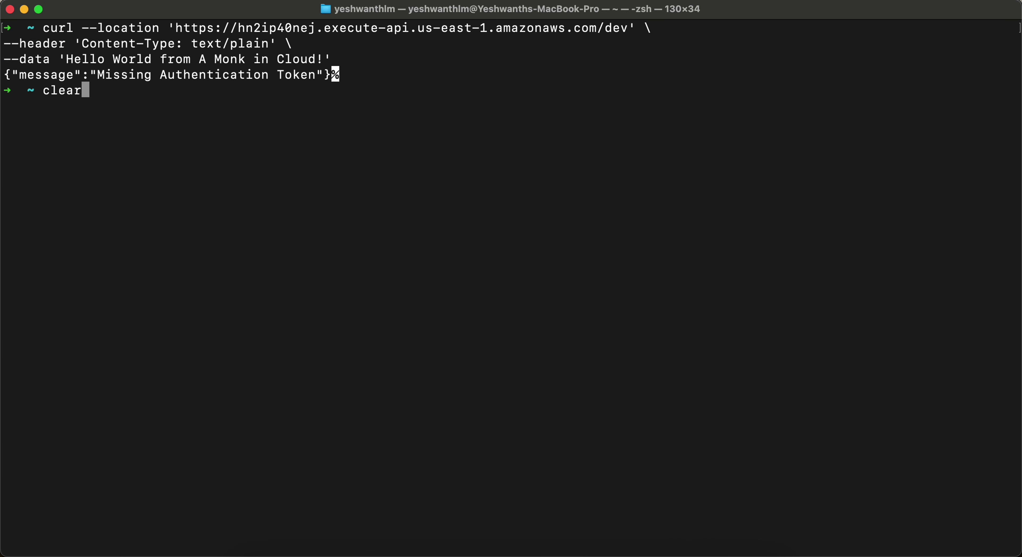
pyautogui.press('Return')
pyautogui.press('super+v')
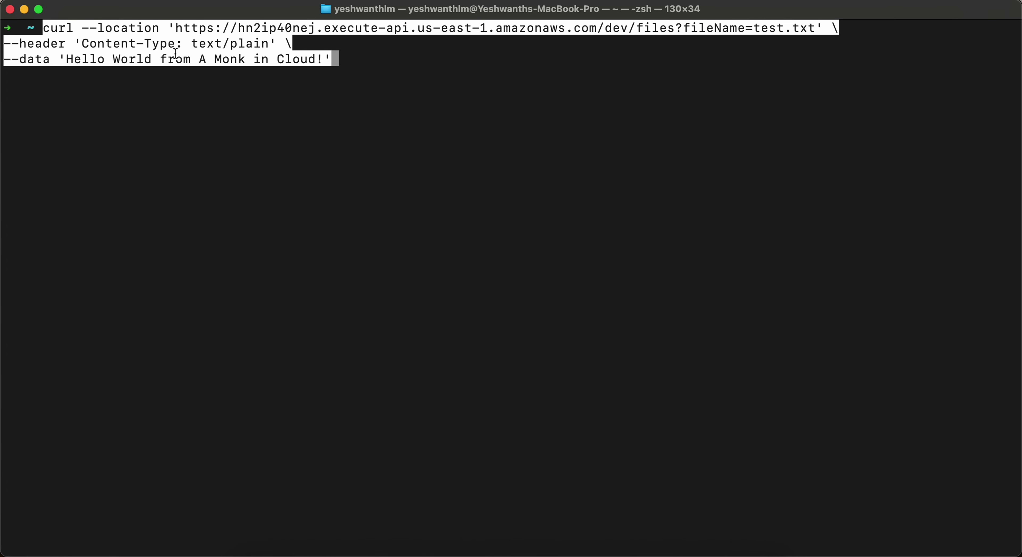
pyautogui.press('Return')
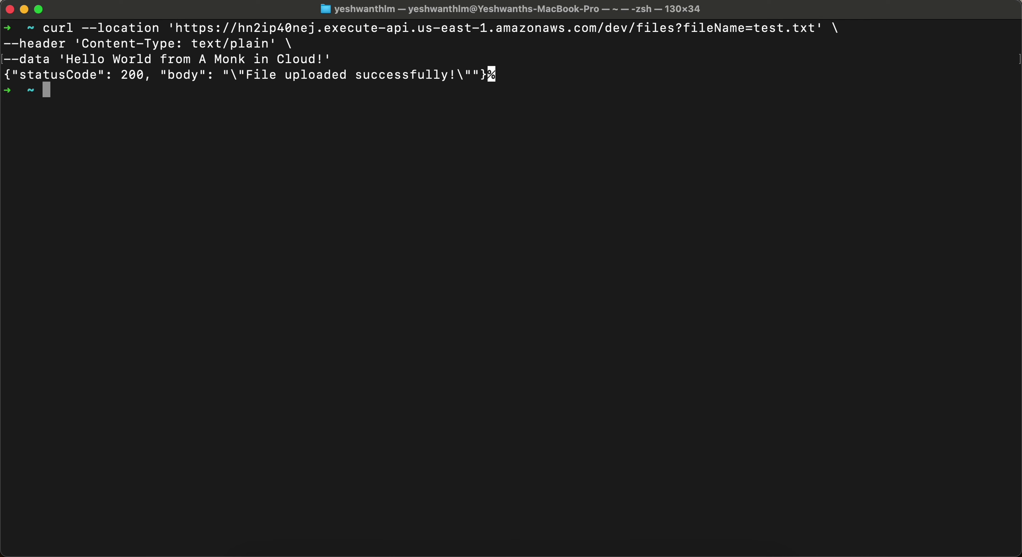
pyautogui.doubleClick(131, 74)
pyautogui.doubleClick(22, 76)
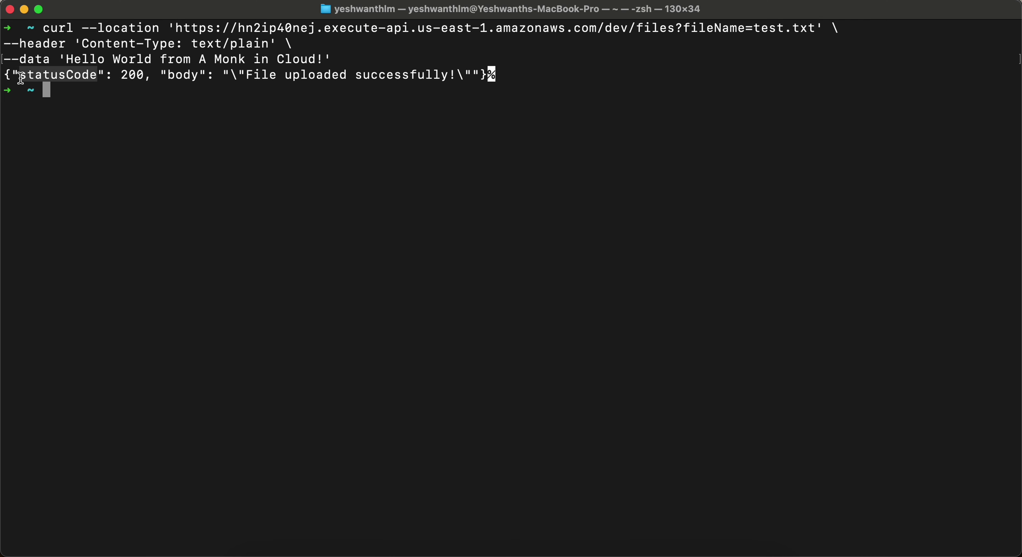
pyautogui.tripleClick(21, 75)
pyautogui.click(230, 74)
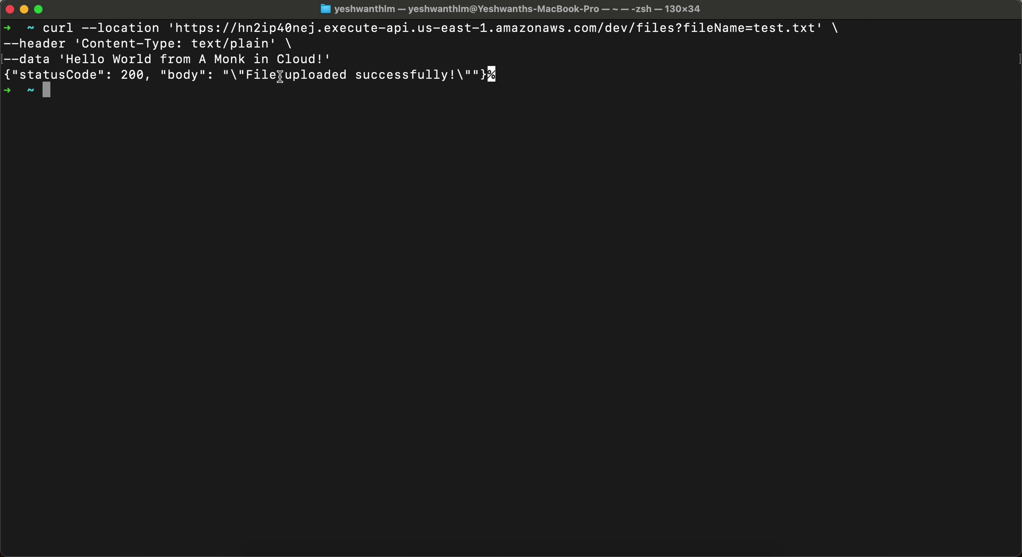
pyautogui.moveTo(248, 75); pyautogui.dragTo(456, 77)
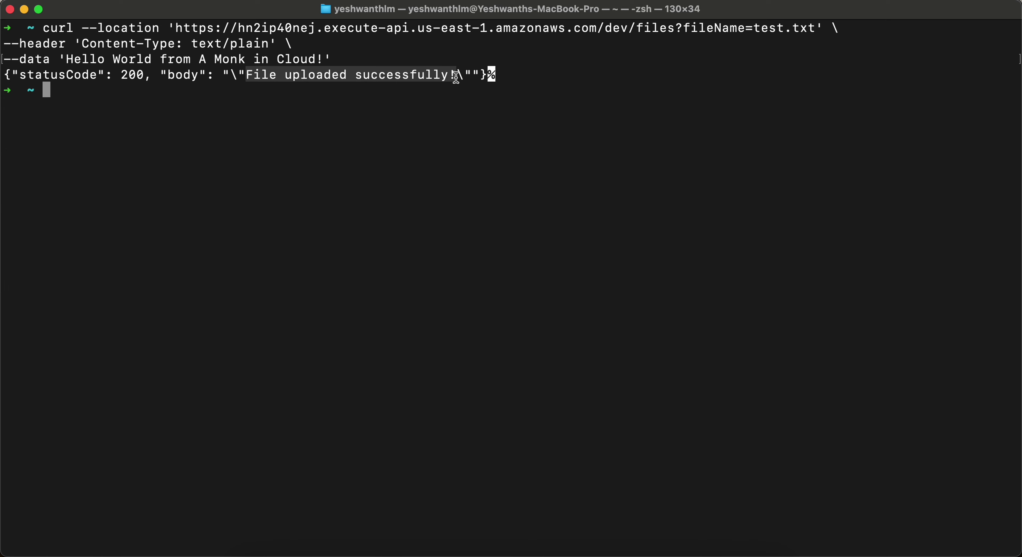
# Switch to Chrome, refresh the object list of my-file-sharing-bucket-amc and examine the properties of its test.txt object.
pyautogui.click(411, 555)
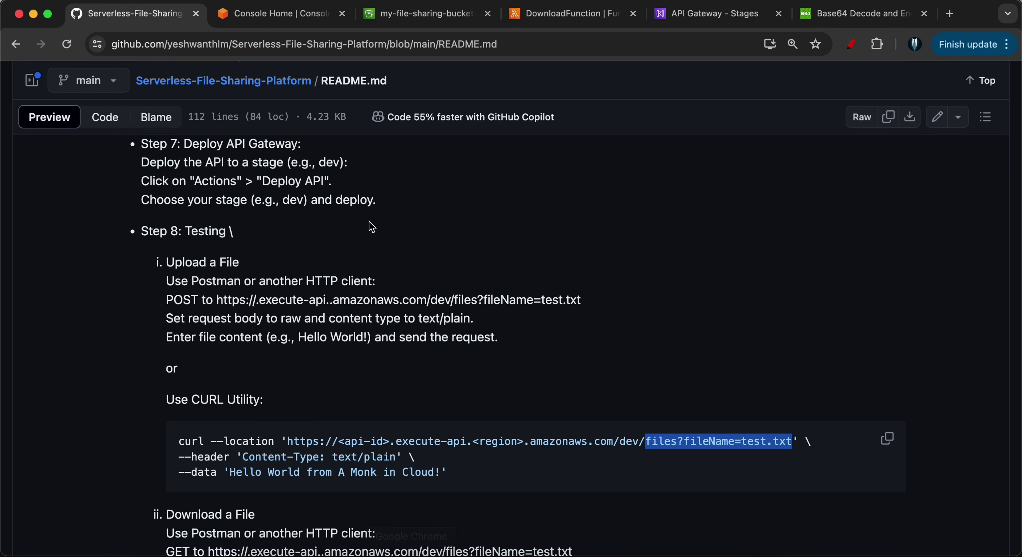
pyautogui.click(375, 15)
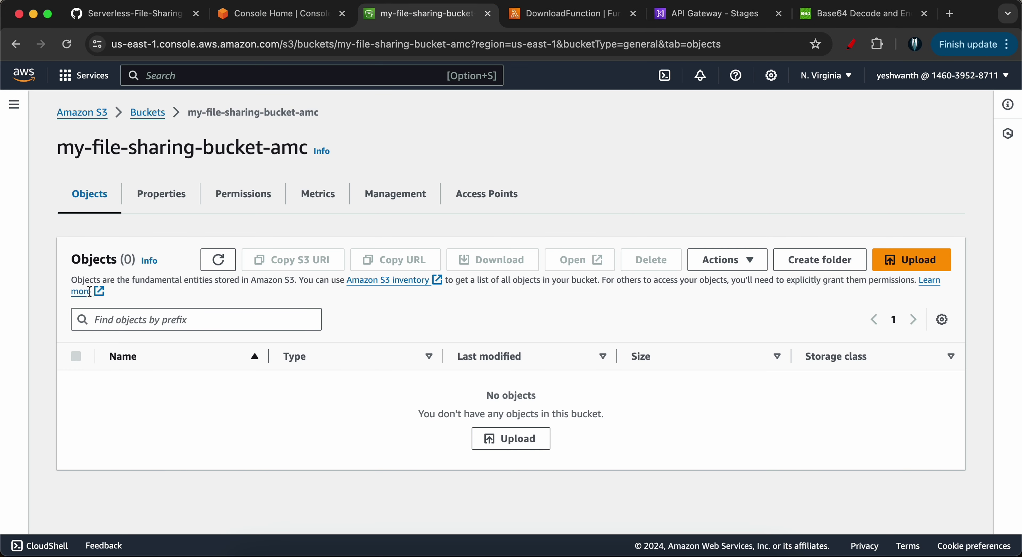
pyautogui.click(207, 260)
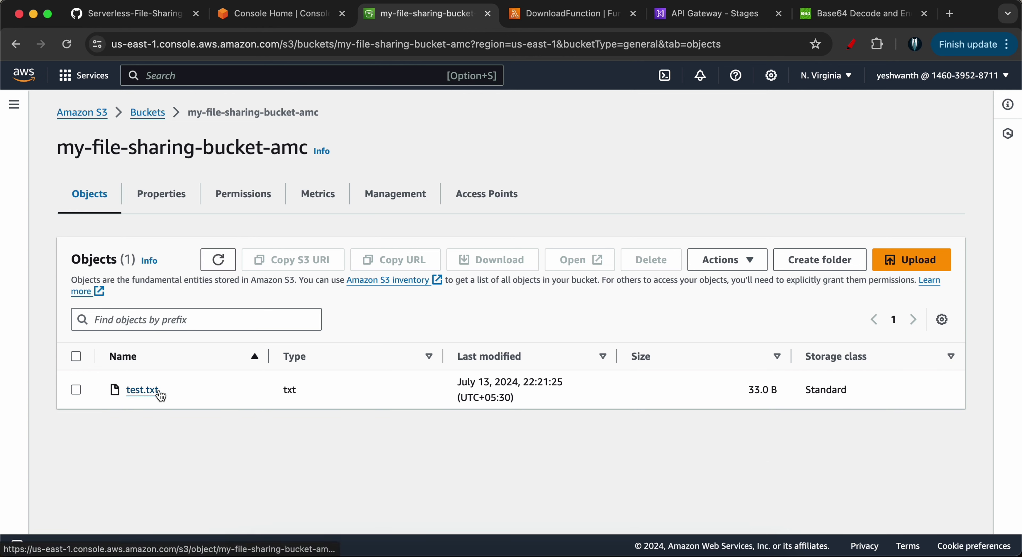
pyautogui.moveTo(161, 391); pyautogui.dragTo(125, 391)
pyautogui.click(176, 388)
pyautogui.click(140, 391)
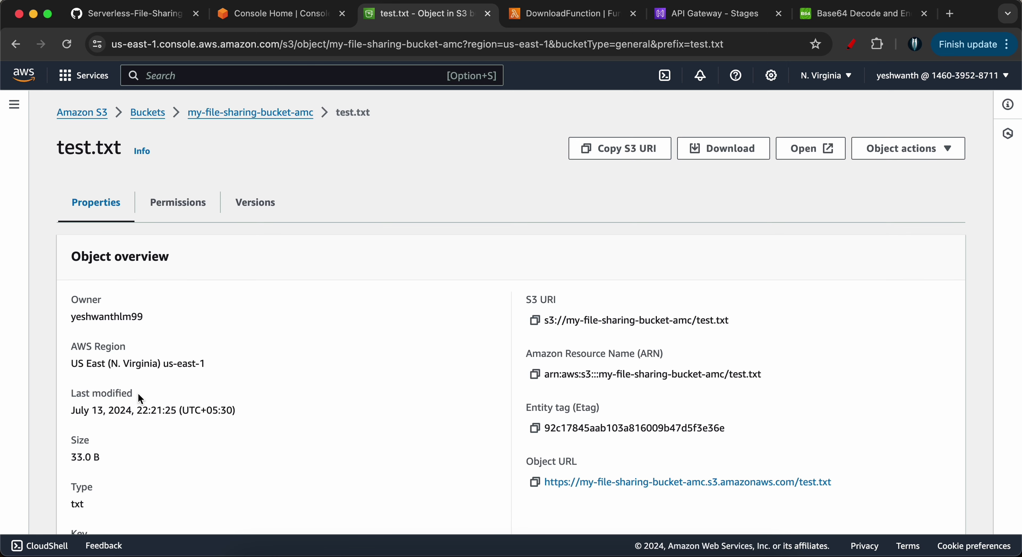
pyautogui.scroll(-3, 346, 399)
pyautogui.scroll(3, 346, 399)
# Open the test.txt object's file to check its text, close it and return to the bucket's object list.
pyautogui.click(793, 153)
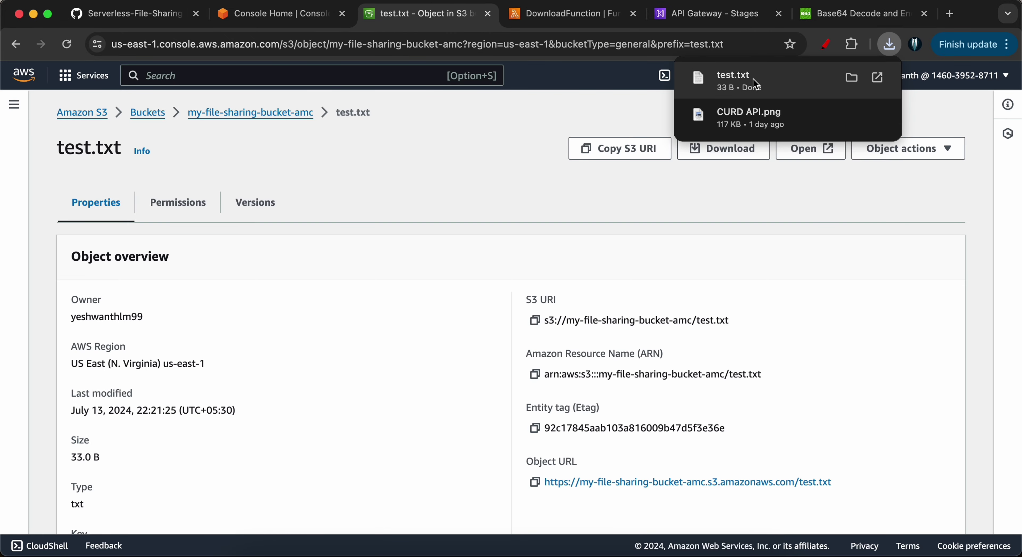
pyautogui.click(756, 85)
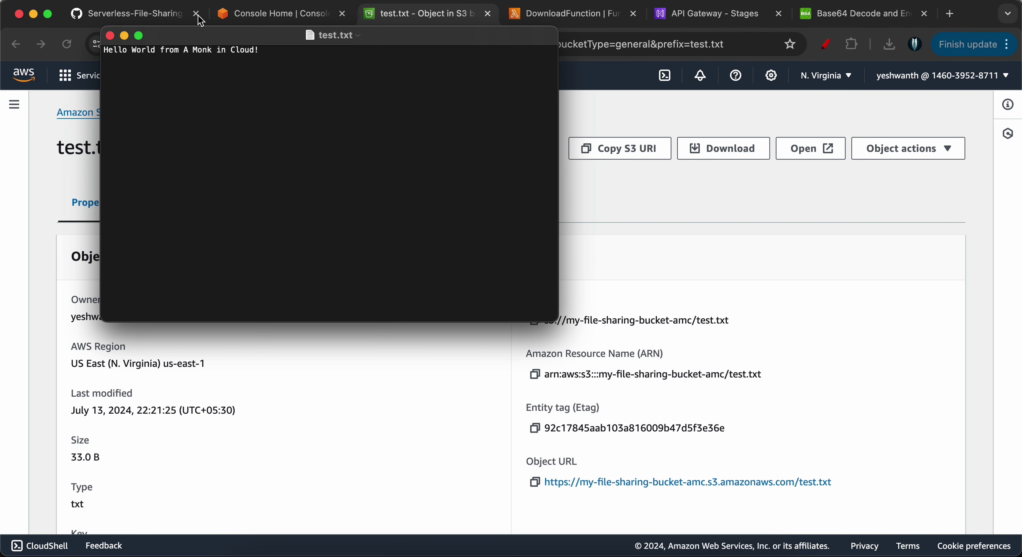
pyautogui.moveTo(108, 52); pyautogui.dragTo(268, 52)
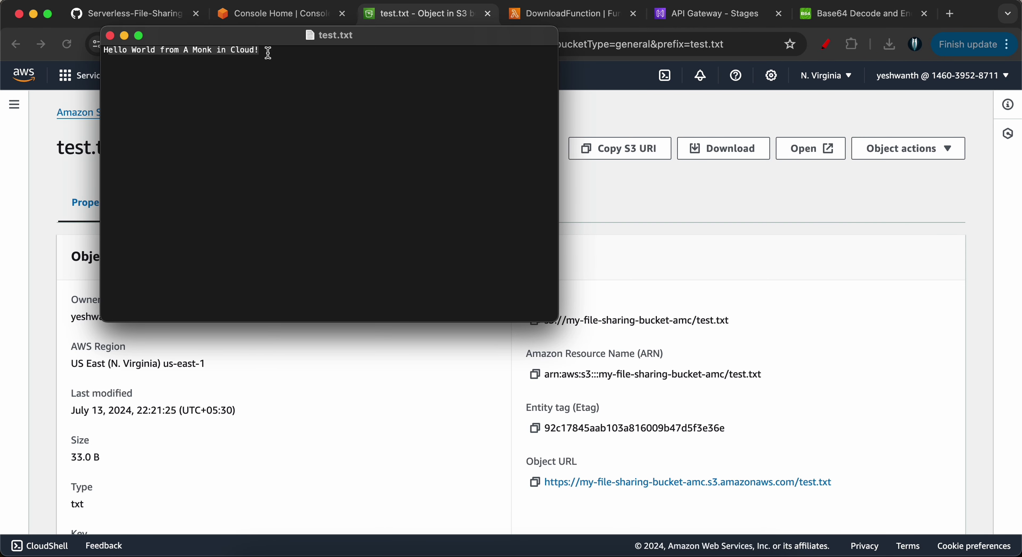
pyautogui.tripleClick(164, 52)
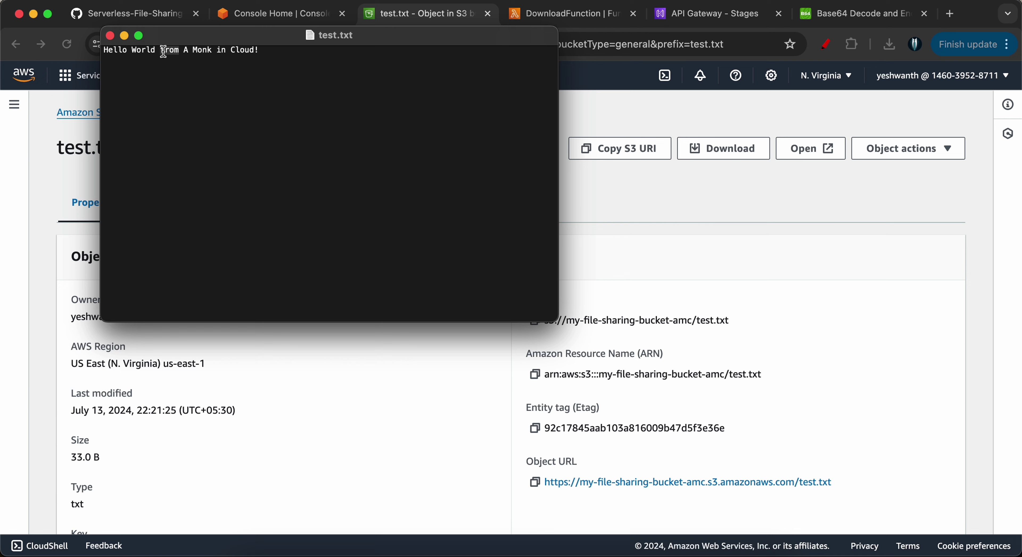
pyautogui.tripleClick(192, 49)
pyautogui.click(111, 36)
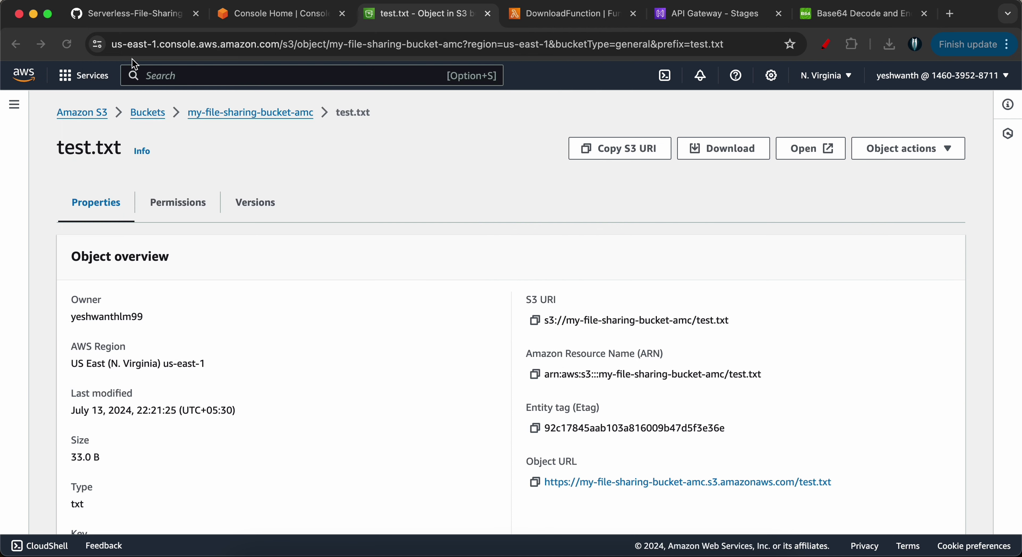
pyautogui.click(254, 116)
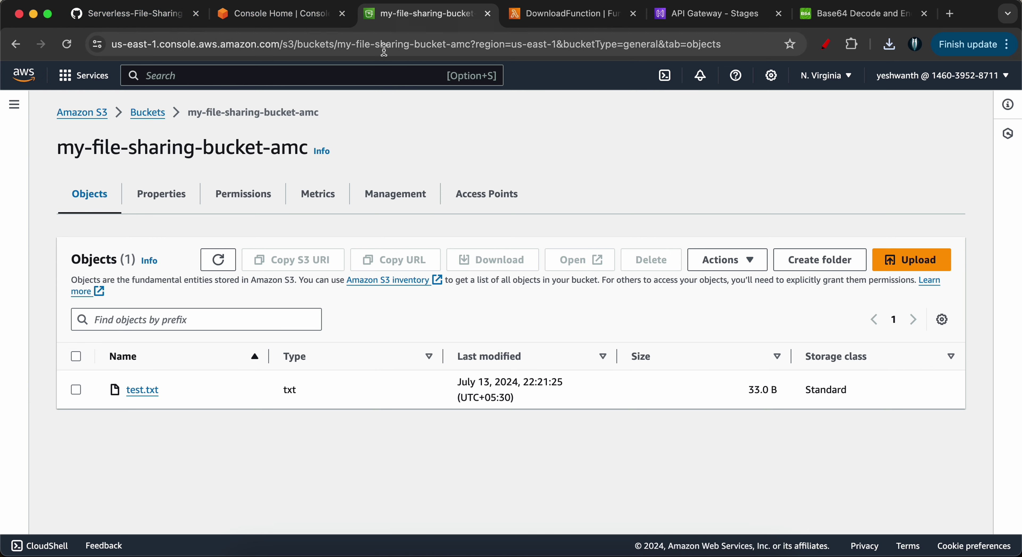
# Switch to Postman, change the request method to GET with no body and check its authorization type.
pyautogui.click(668, 20)
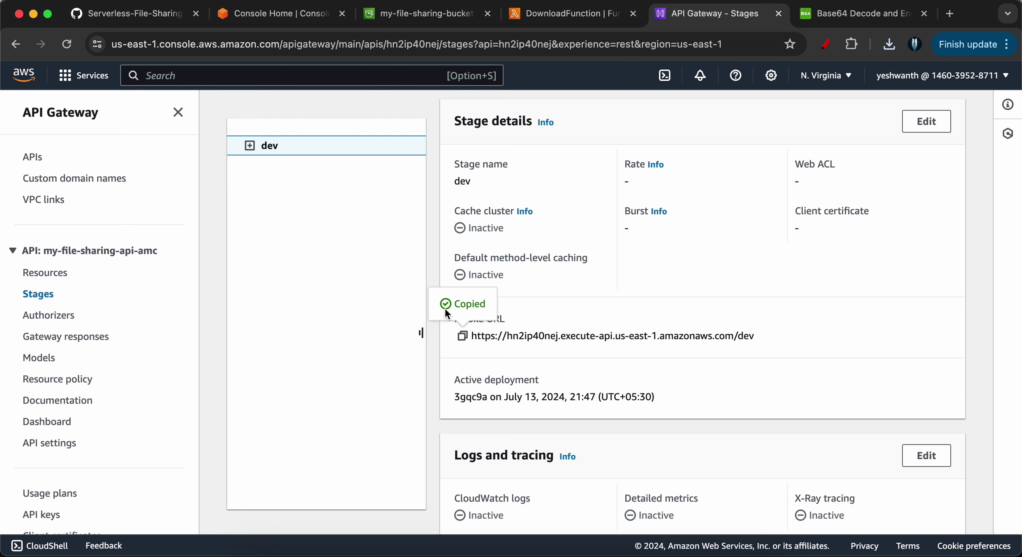
pyautogui.click(651, 549)
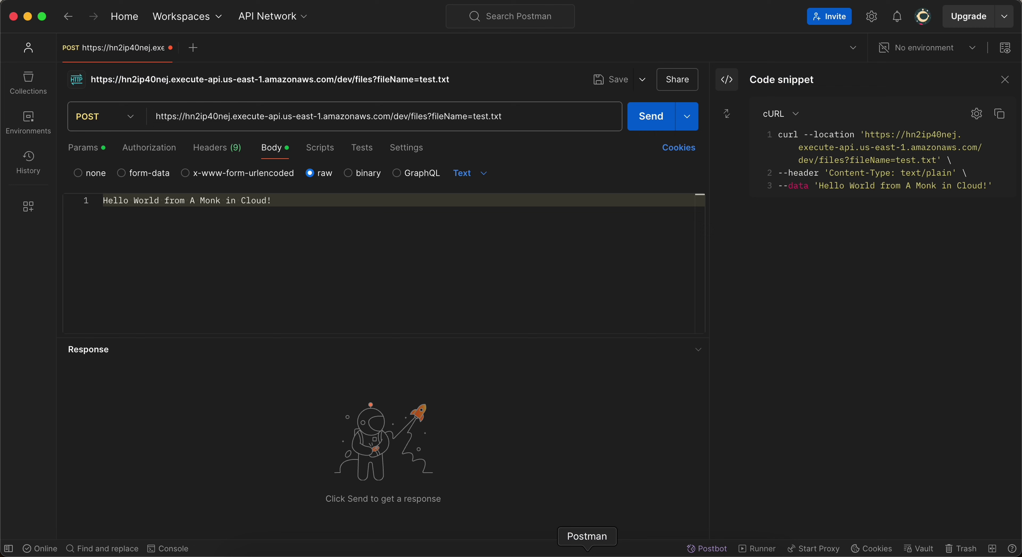
pyautogui.click(132, 121)
pyautogui.click(101, 158)
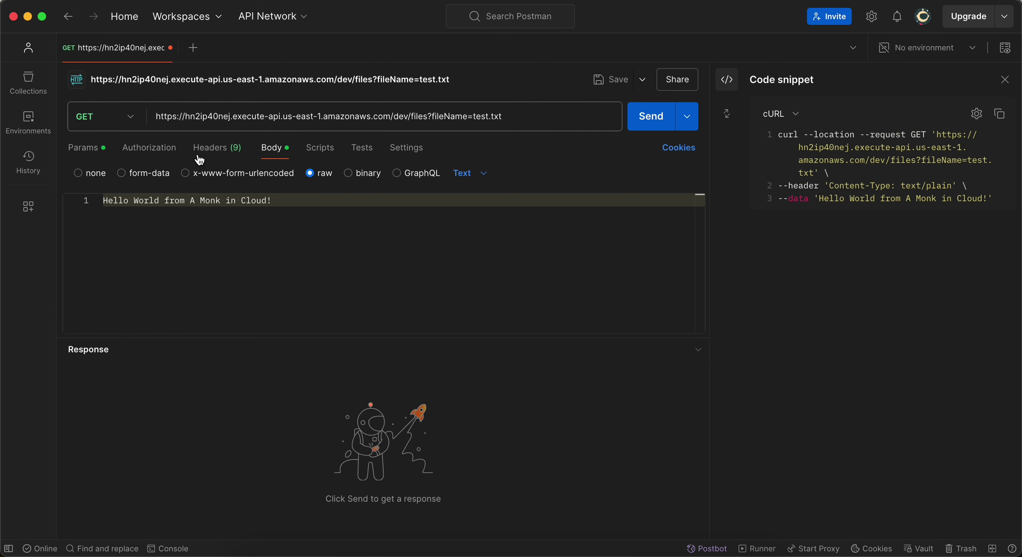
pyautogui.click(79, 175)
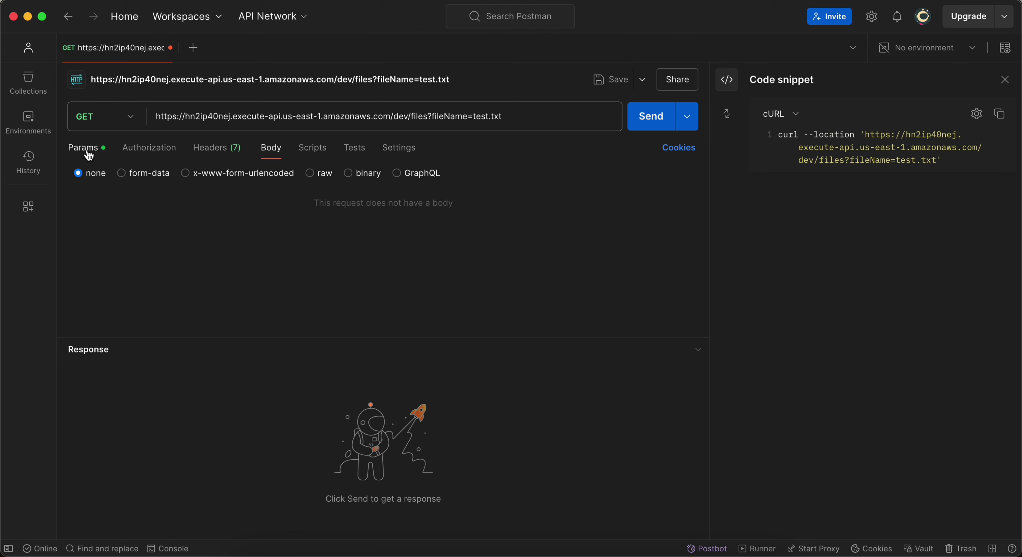
pyautogui.click(149, 148)
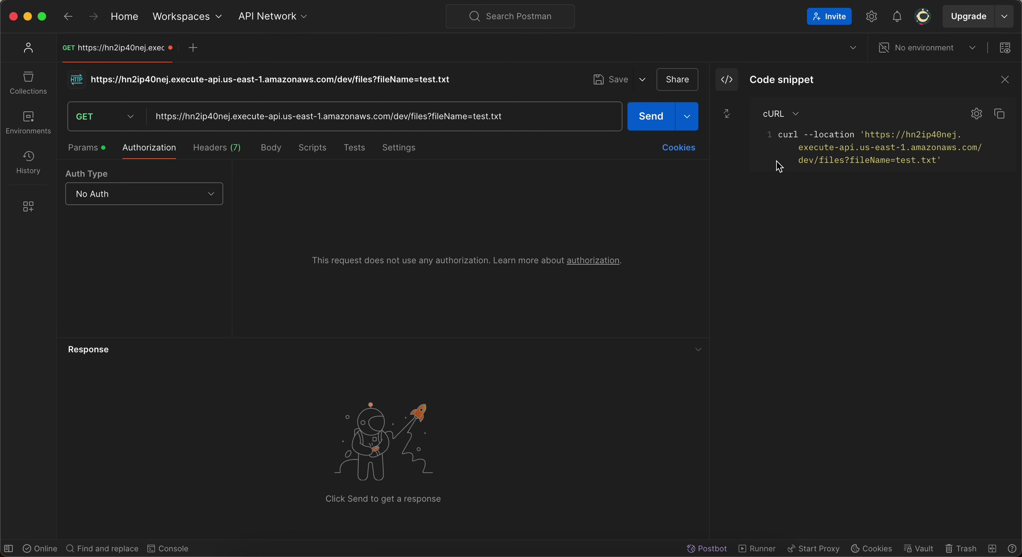
# Run the GET request's cURL snippet from Postman in Terminal and examine the response's statusCode, body and isBase64Encoded fields.
pyautogui.click(1000, 114)
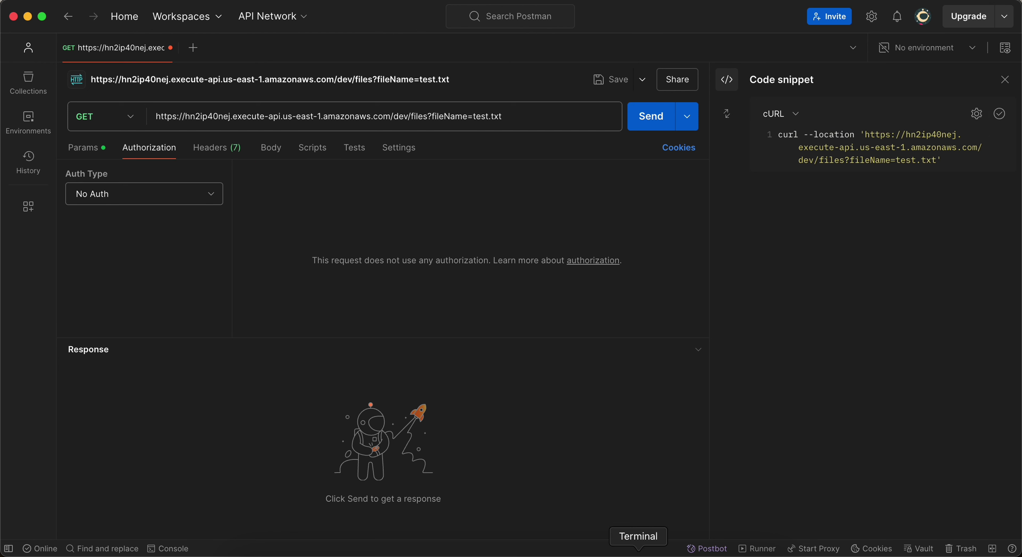
pyautogui.click(637, 550)
pyautogui.click(64, 94)
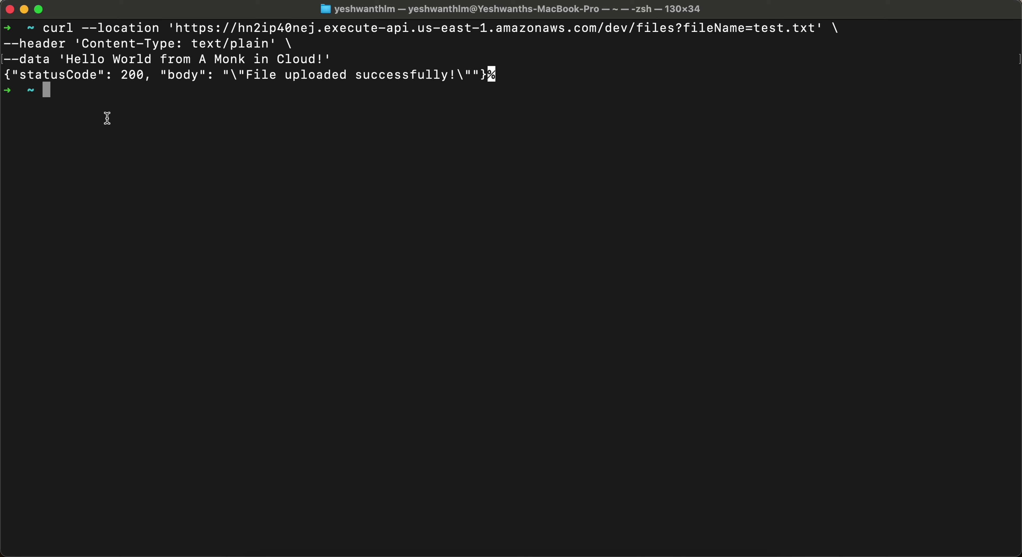
pyautogui.press('super+v')
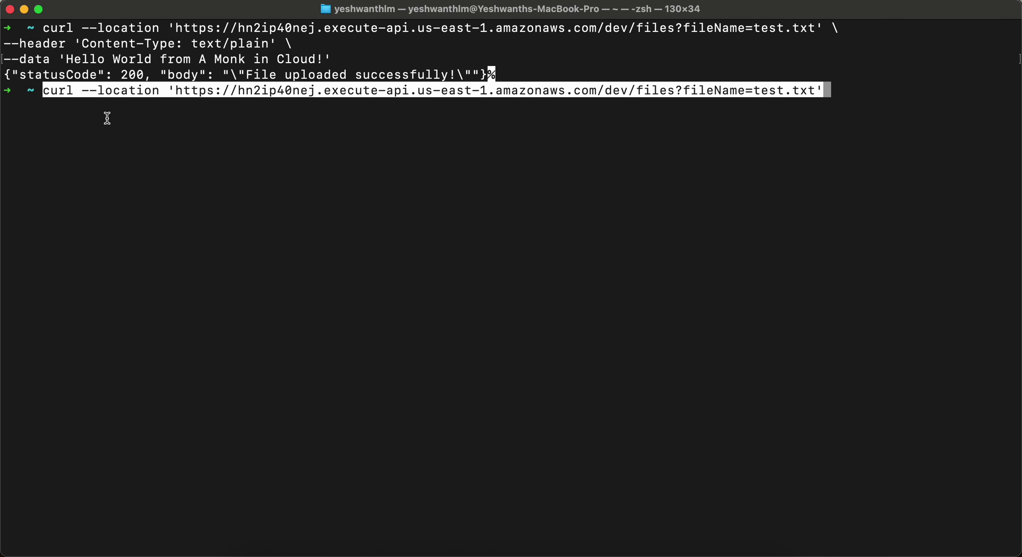
pyautogui.press('Return')
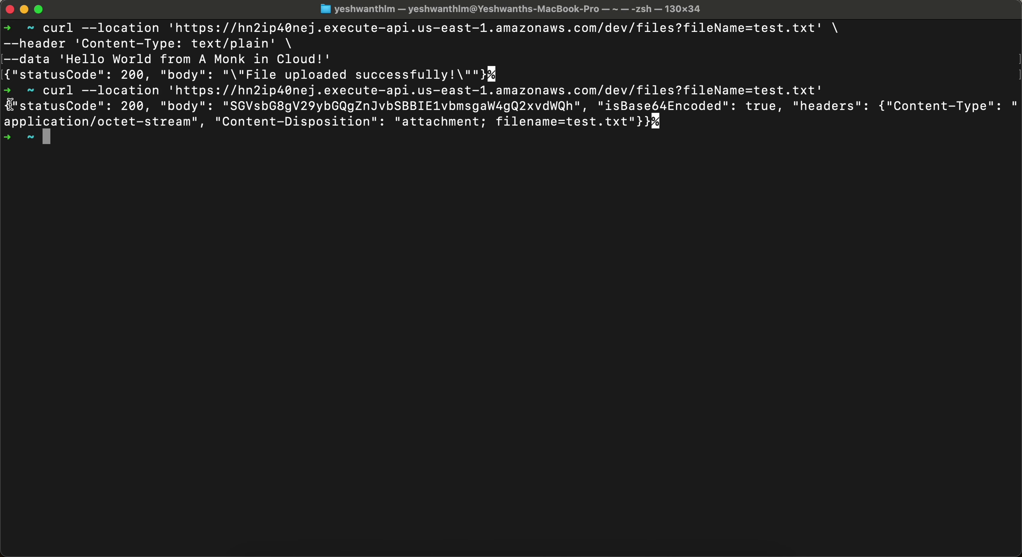
pyautogui.moveTo(1, 106)
pyautogui.mouseDown()
pyautogui.moveTo(207, 116)
pyautogui.moveTo(2, 112)
pyautogui.mouseUp()
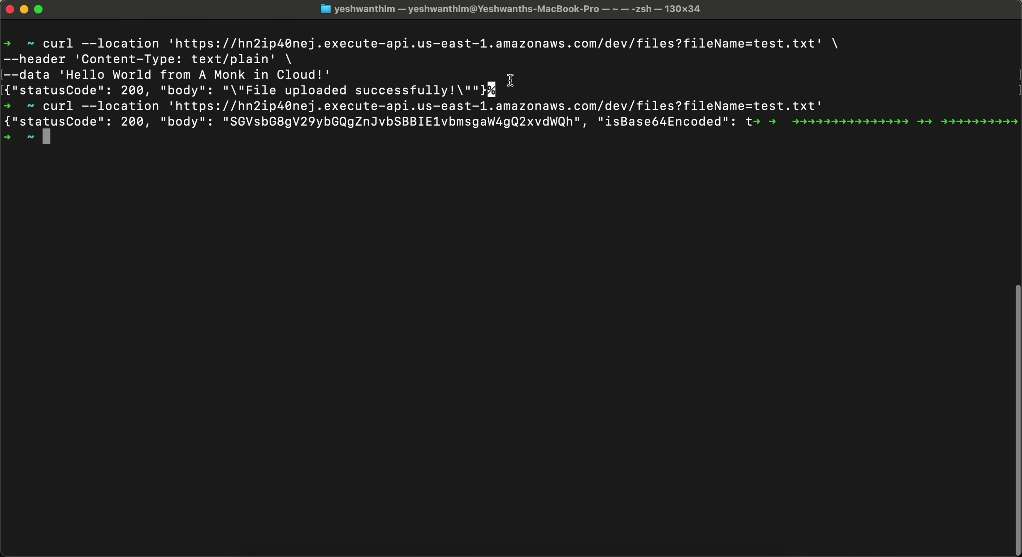
pyautogui.doubleClick(76, 123)
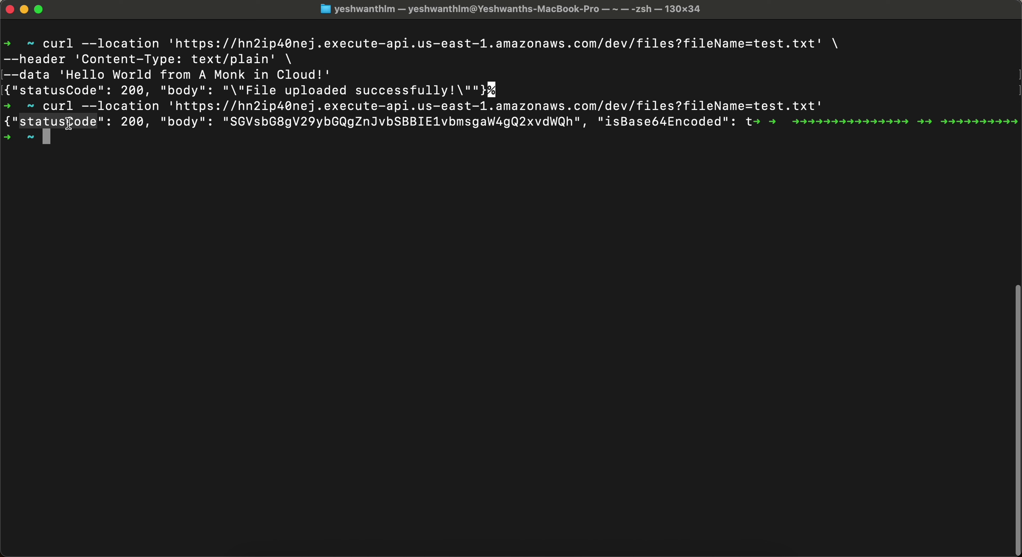
pyautogui.doubleClick(131, 123)
pyautogui.doubleClick(265, 121)
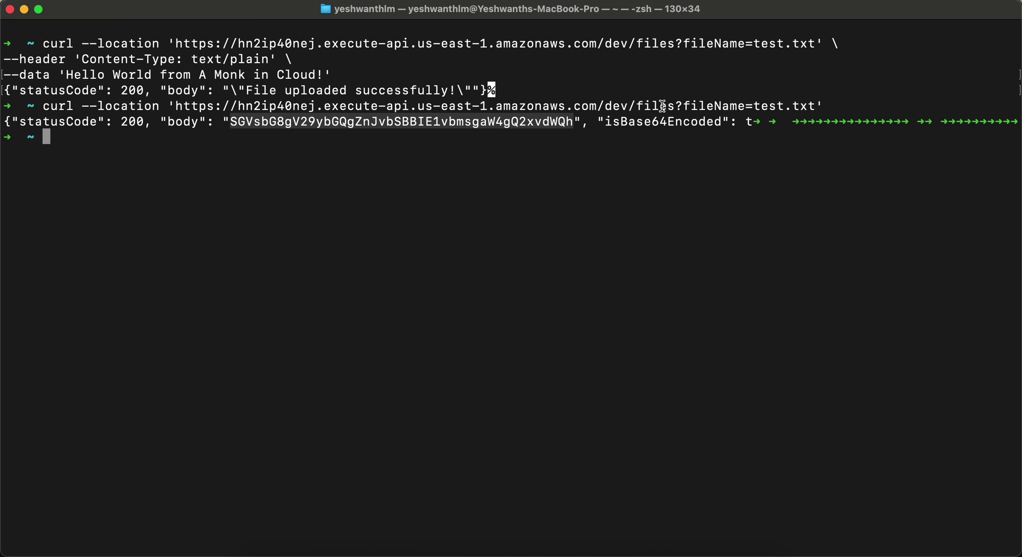
pyautogui.doubleClick(627, 123)
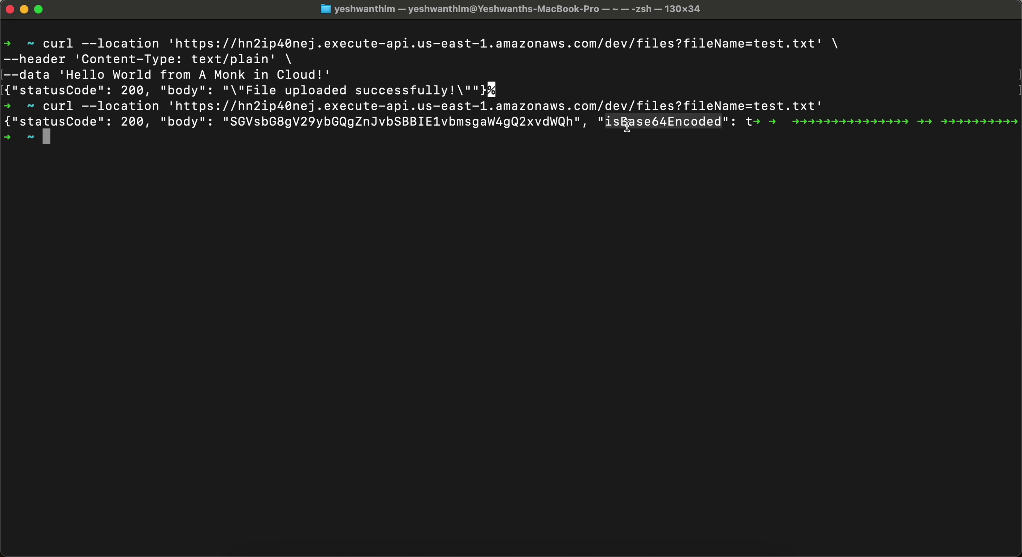
pyautogui.doubleClick(748, 121)
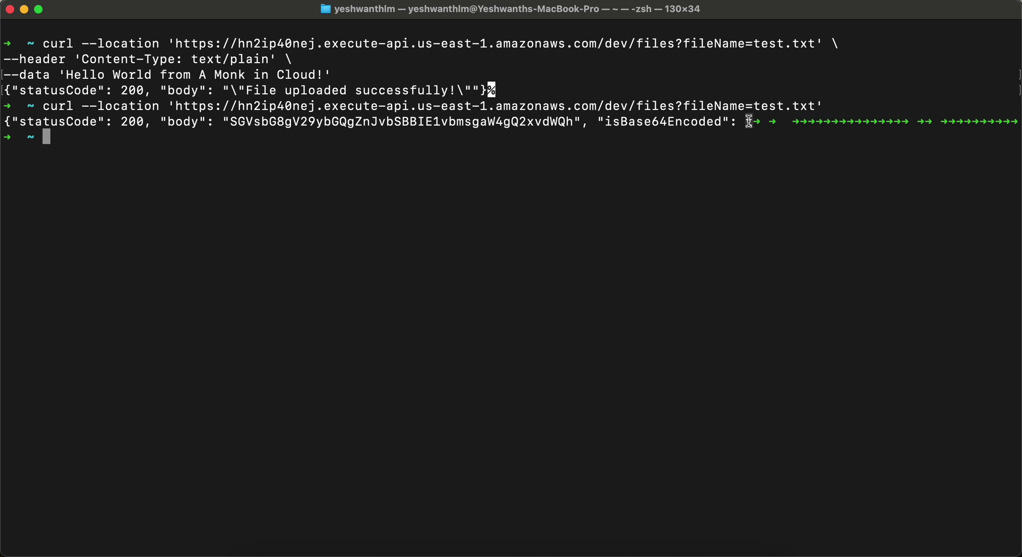
# Copy the Base64 body value from the Terminal response into the decoder input on base64decode.org in Chrome.
pyautogui.doubleClick(437, 121)
pyautogui.press('super+c')
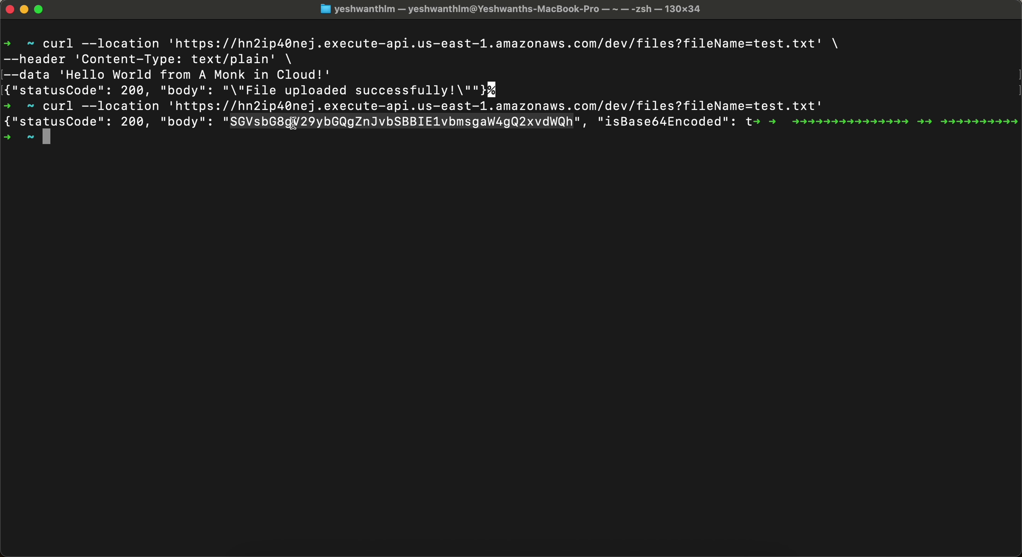
pyautogui.click(436, 547)
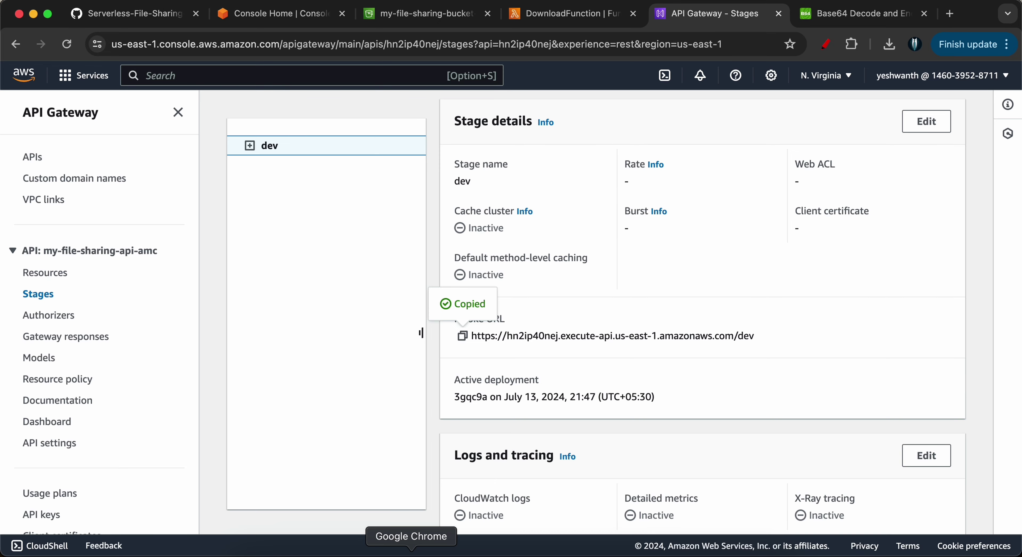
pyautogui.click(824, 18)
pyautogui.scroll(2, 383, 258)
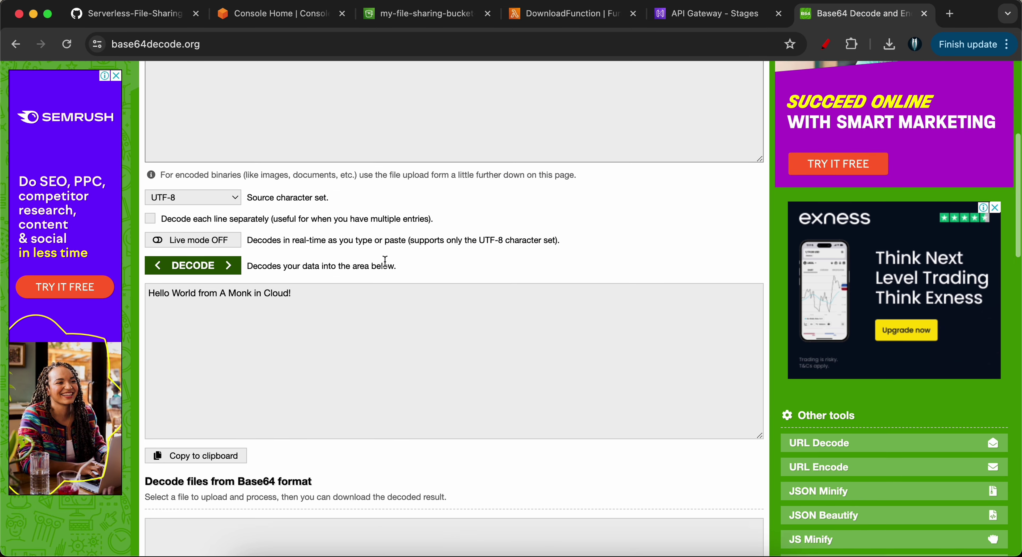
pyautogui.scroll(5, 384, 261)
pyautogui.click(221, 224)
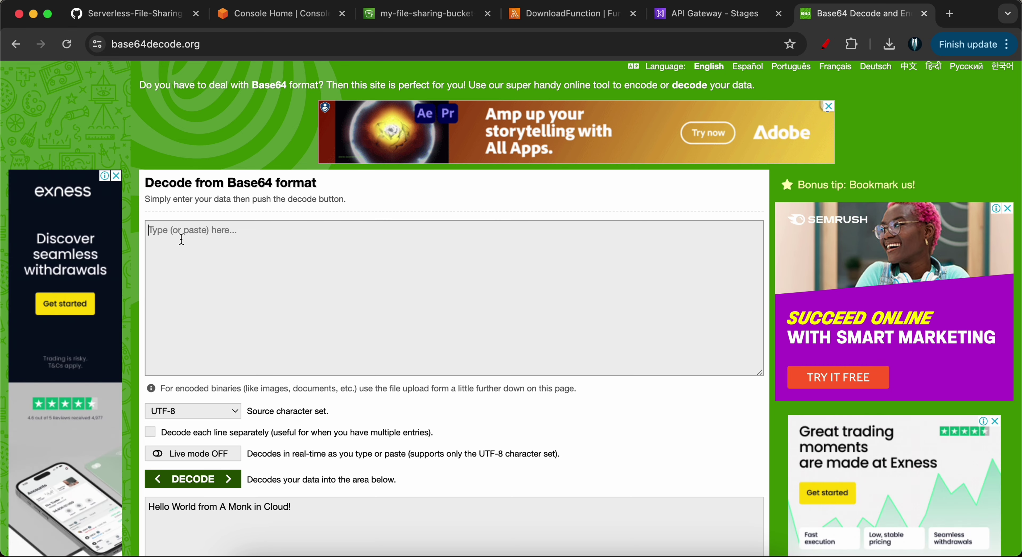
pyautogui.press('super+v')
pyautogui.doubleClick(247, 231)
pyautogui.click(247, 232)
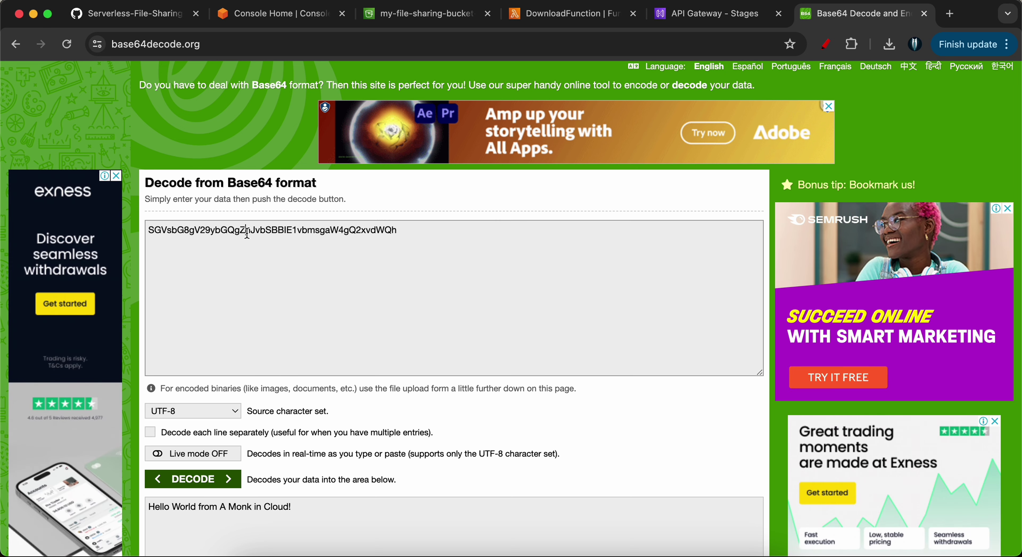
# Decode the pasted Base64 value and select the whole decoded text in the output area to check it.
pyautogui.scroll(-2, 285, 256)
pyautogui.click(218, 390)
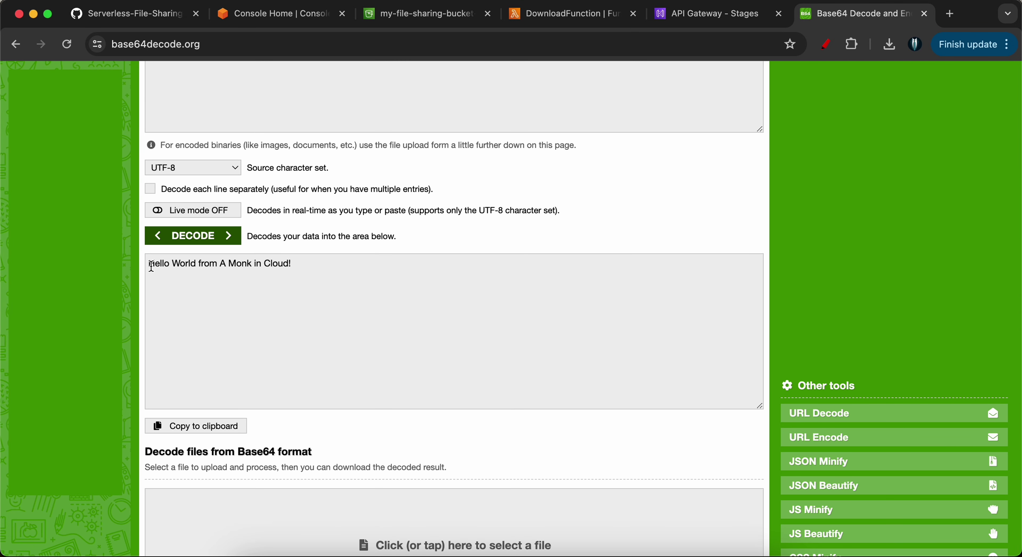
pyautogui.moveTo(152, 266); pyautogui.dragTo(293, 263)
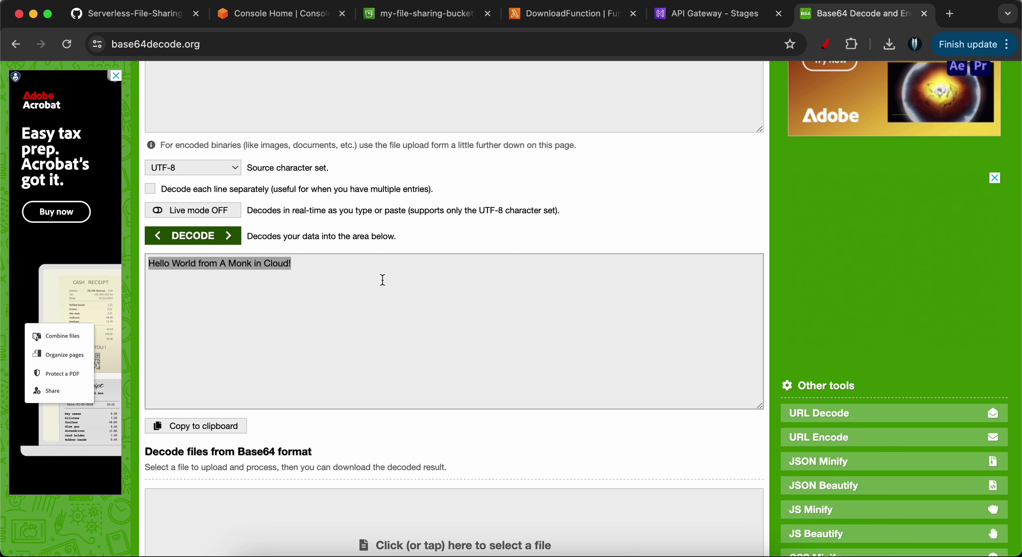
# Switch to Postman, close the GET request's code snippet pane and return to Chrome.
pyautogui.click(587, 554)
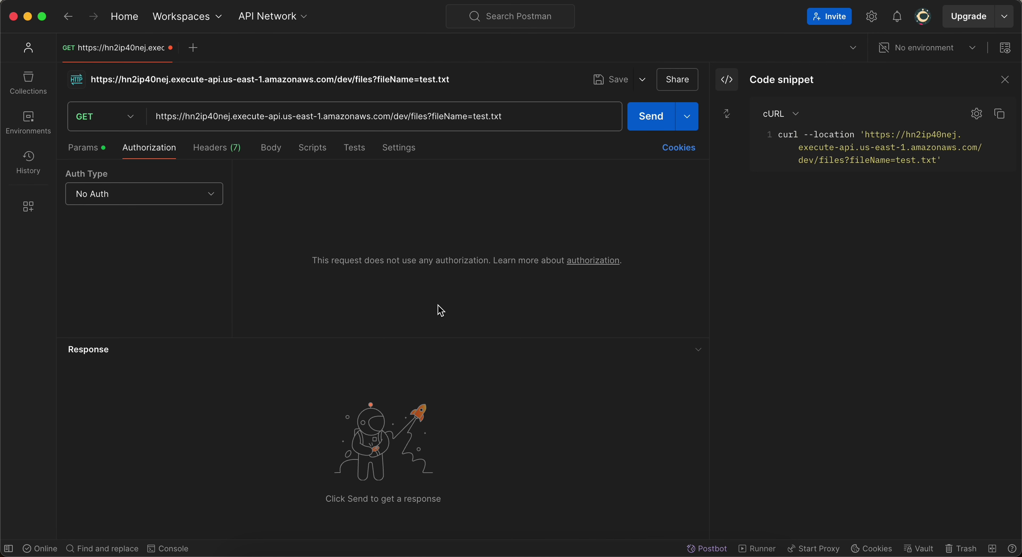
pyautogui.click(1005, 81)
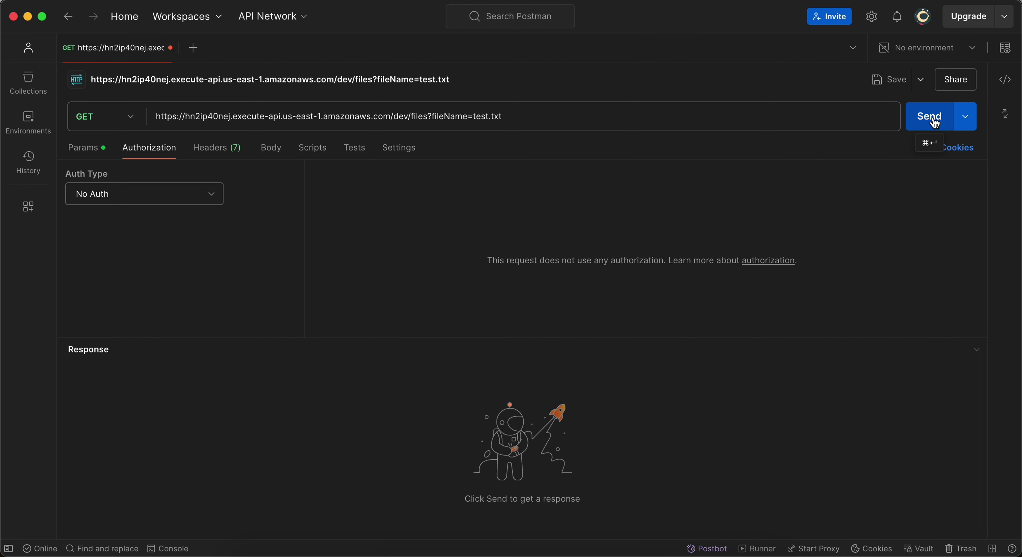
pyautogui.click(411, 551)
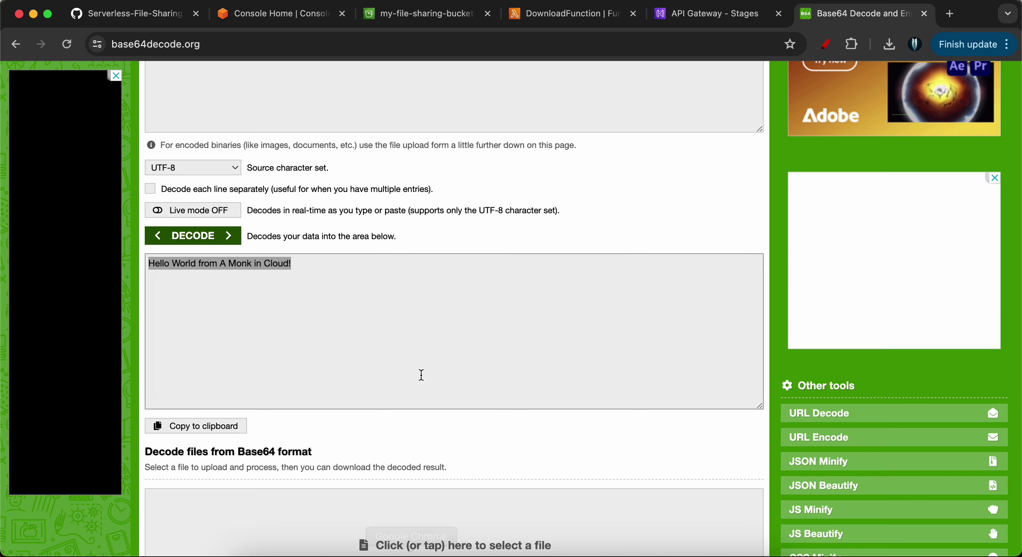
# Open the Serverless-File-Sharing-Platform README on GitHub and review it from the download test section back to the project description.
pyautogui.click(127, 14)
pyautogui.scroll(-7, 292, 286)
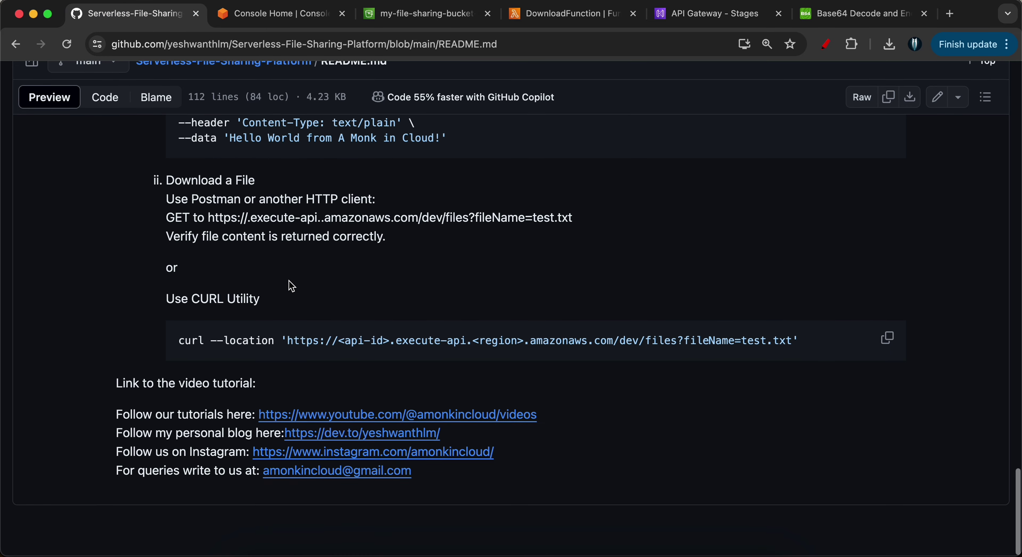
pyautogui.scroll(20, 292, 285)
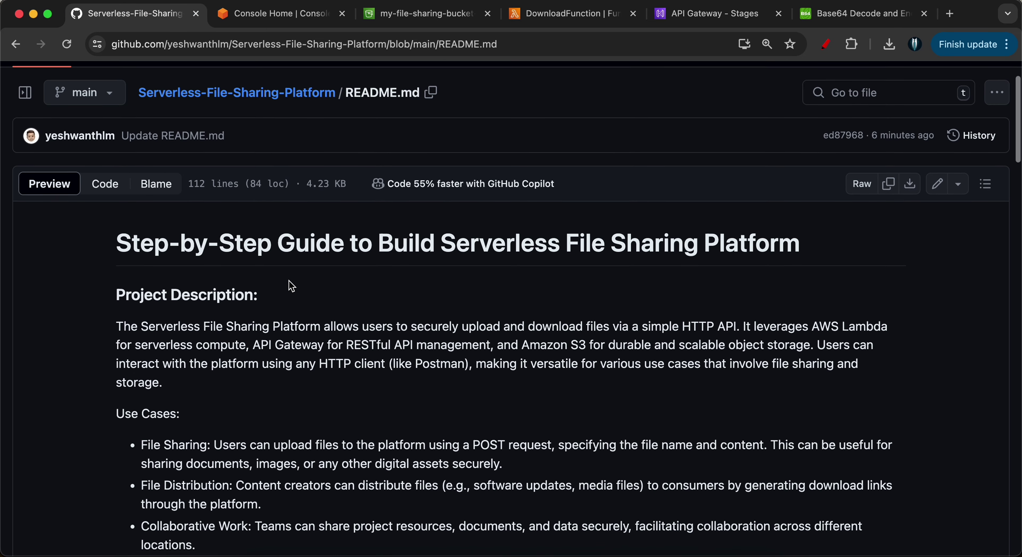
pyautogui.scroll(1, 291, 286)
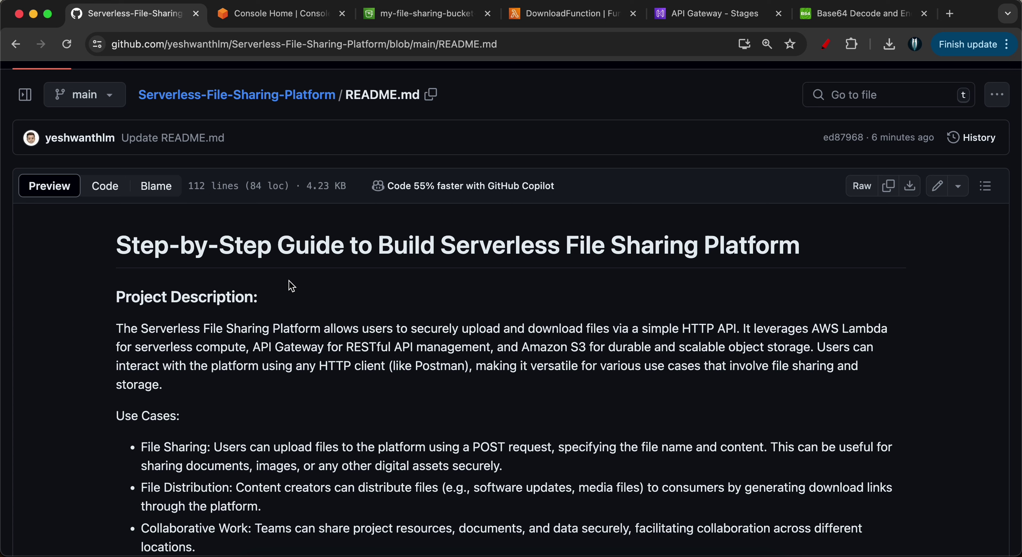